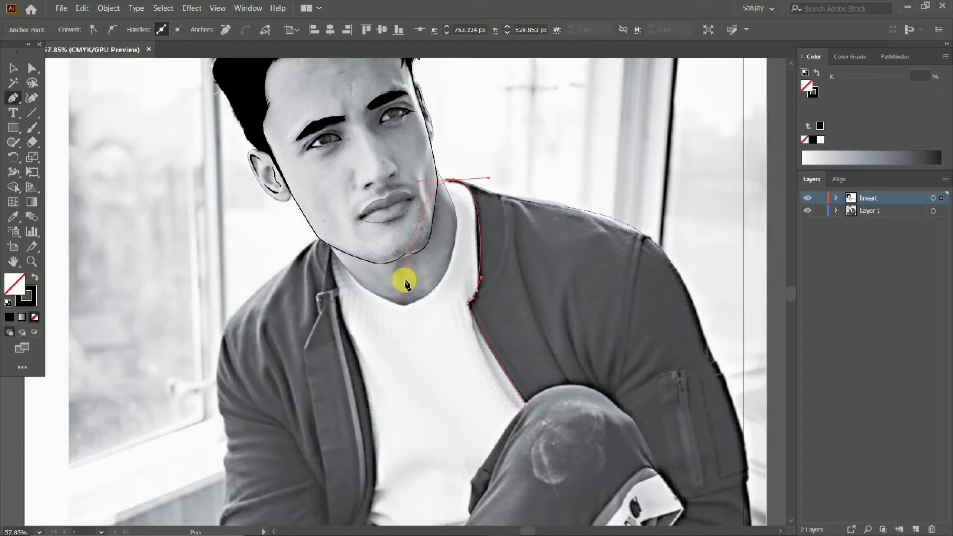
Step: Trace the T-shirt neckline with the Pen tool, from the jaw around the base of the neck
{"action": "left_click_drag", "start_coordinate": [449, 328], "coordinate": [476, 300]}
{"action": "left_click_drag", "start_coordinate": [397, 276], "coordinate": [422, 280]}
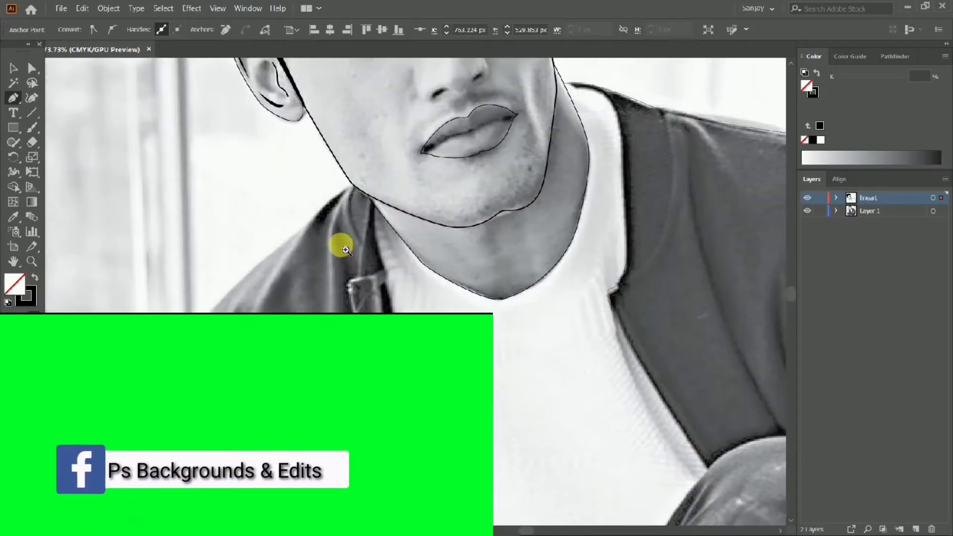
Step: Trace the jacket's inner opening edge beside the left of the T-shirt, from the jawline down to the shirt hem
{"action": "scroll", "coordinate": [340, 244], "scroll_direction": "up", "scroll_amount": 1}
{"action": "scroll", "coordinate": [415, 192], "scroll_direction": "up", "scroll_amount": 1}
{"action": "left_click", "coordinate": [427, 179]}
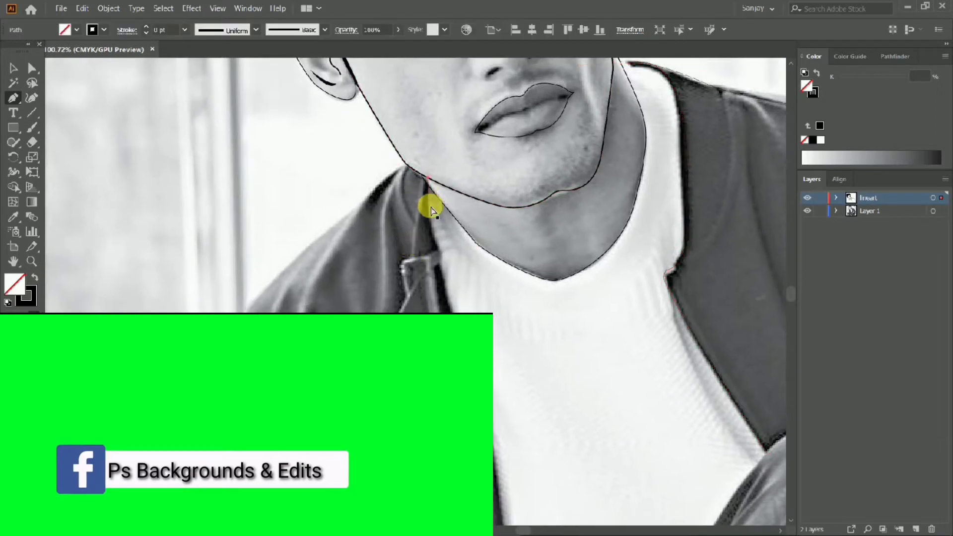
{"action": "scroll", "coordinate": [430, 180], "scroll_direction": "down", "scroll_amount": 2}
{"action": "left_click", "coordinate": [449, 218]}
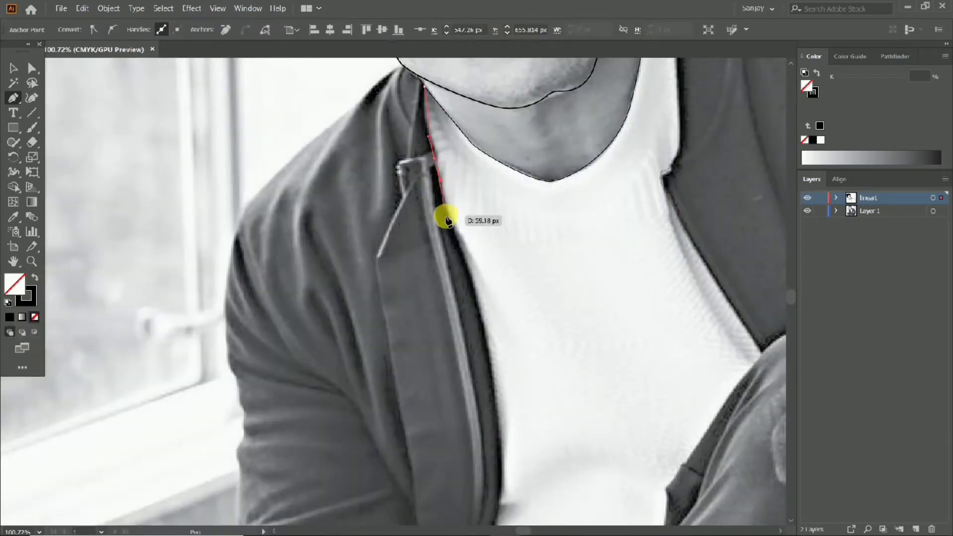
{"action": "left_click", "coordinate": [480, 308]}
{"action": "scroll", "coordinate": [496, 258], "scroll_direction": "down", "scroll_amount": 2}
{"action": "left_click", "coordinate": [506, 333]}
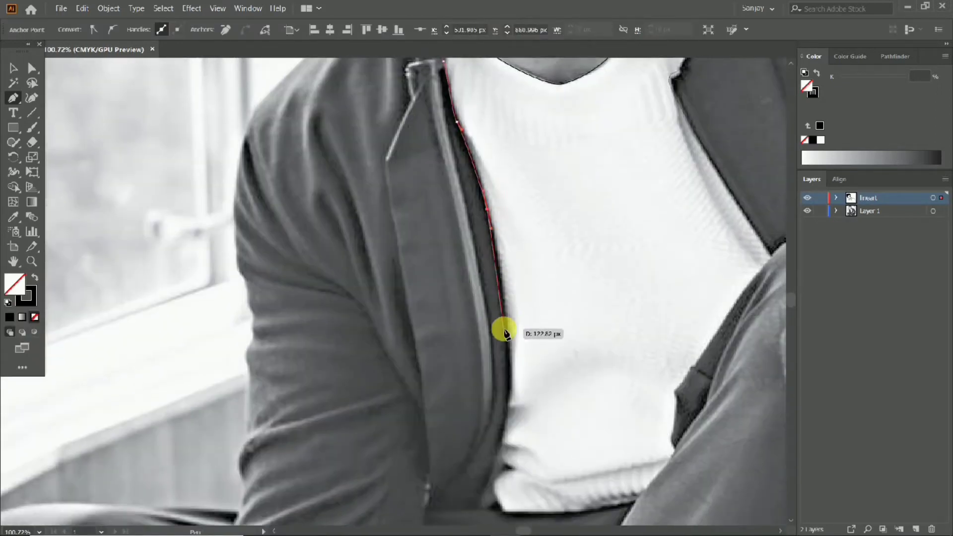
{"action": "left_click", "coordinate": [502, 377]}
{"action": "left_click_drag", "start_coordinate": [497, 409], "coordinate": [504, 355]}
{"action": "left_click_drag", "start_coordinate": [488, 430], "coordinate": [463, 473]}
Step: Trace the jacket's left shoulder and outer sleeve edge from the jawline down to just above the thigh
{"action": "left_click_drag", "start_coordinate": [522, 380], "coordinate": [506, 389]}
{"action": "left_click_drag", "start_coordinate": [393, 198], "coordinate": [454, 244]}
{"action": "left_click_drag", "start_coordinate": [453, 155], "coordinate": [499, 251]}
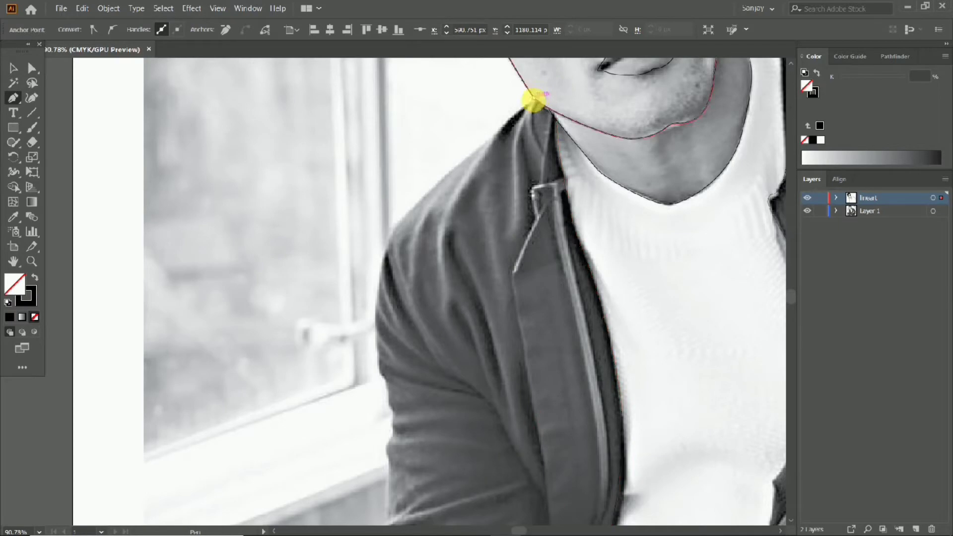
{"action": "left_click", "coordinate": [533, 99]}
{"action": "left_click", "coordinate": [455, 170]}
{"action": "left_click_drag", "start_coordinate": [460, 187], "coordinate": [517, 90]}
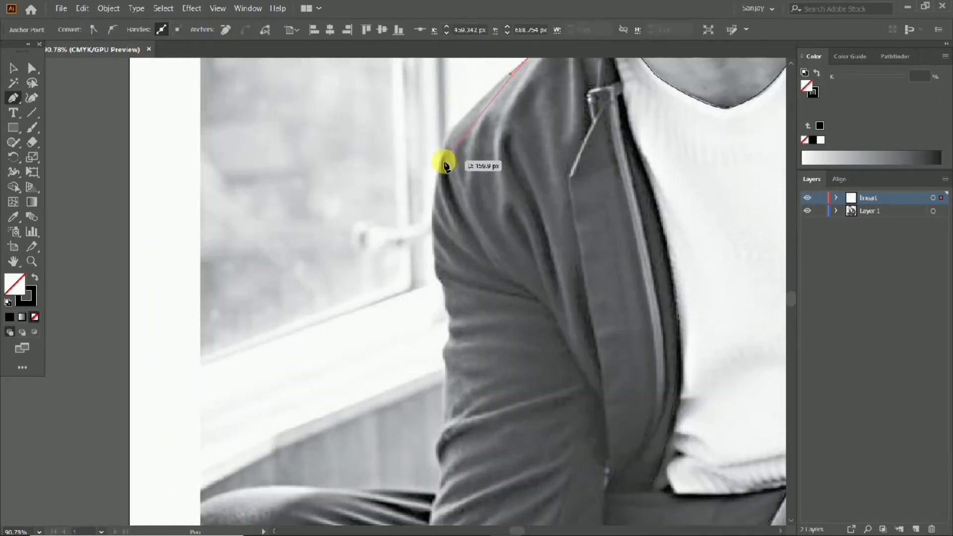
{"action": "left_click_drag", "start_coordinate": [431, 207], "coordinate": [431, 213]}
{"action": "left_click_drag", "start_coordinate": [454, 245], "coordinate": [475, 174]}
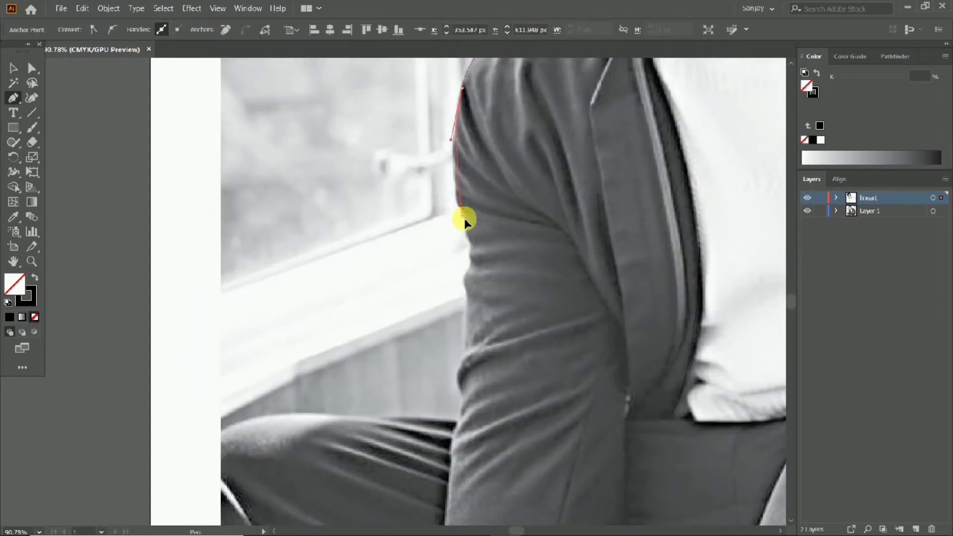
{"action": "left_click_drag", "start_coordinate": [465, 219], "coordinate": [464, 225]}
{"action": "left_click_drag", "start_coordinate": [465, 225], "coordinate": [490, 190]}
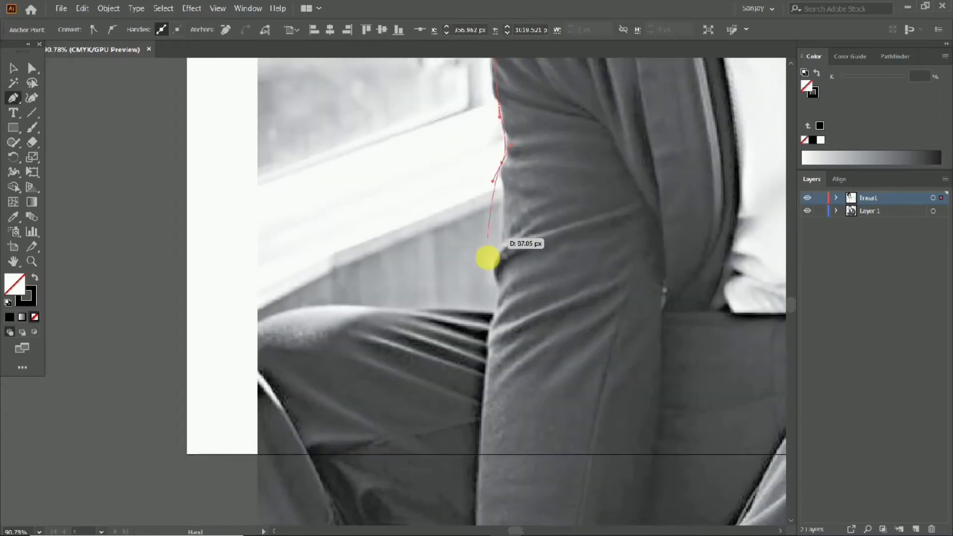
{"action": "left_click", "coordinate": [489, 287]}
Step: Trace the left collar notch and the jacket's front flap edge from the neck down to the jacket hem
{"action": "scroll", "coordinate": [411, 297], "scroll_direction": "down", "scroll_amount": 5}
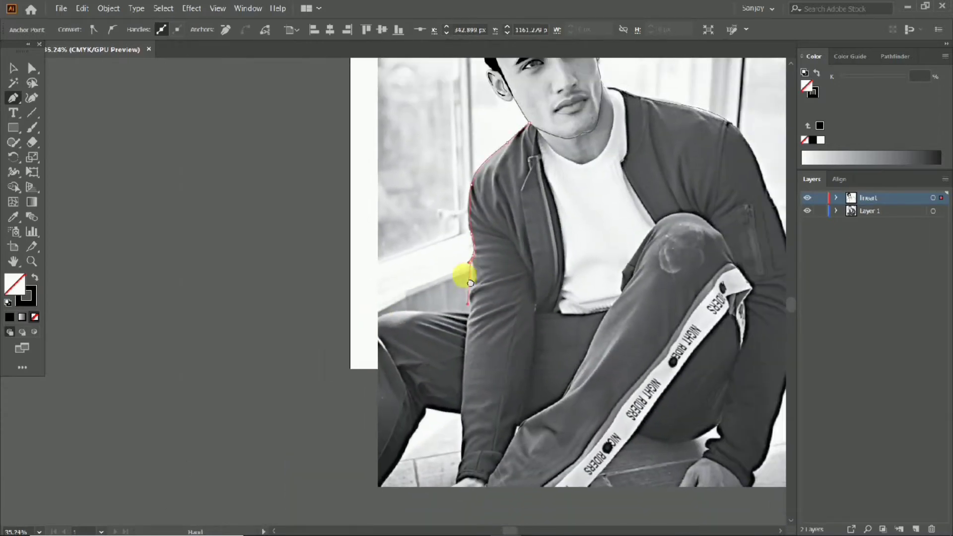
{"action": "scroll", "coordinate": [469, 283], "scroll_direction": "up", "scroll_amount": 3}
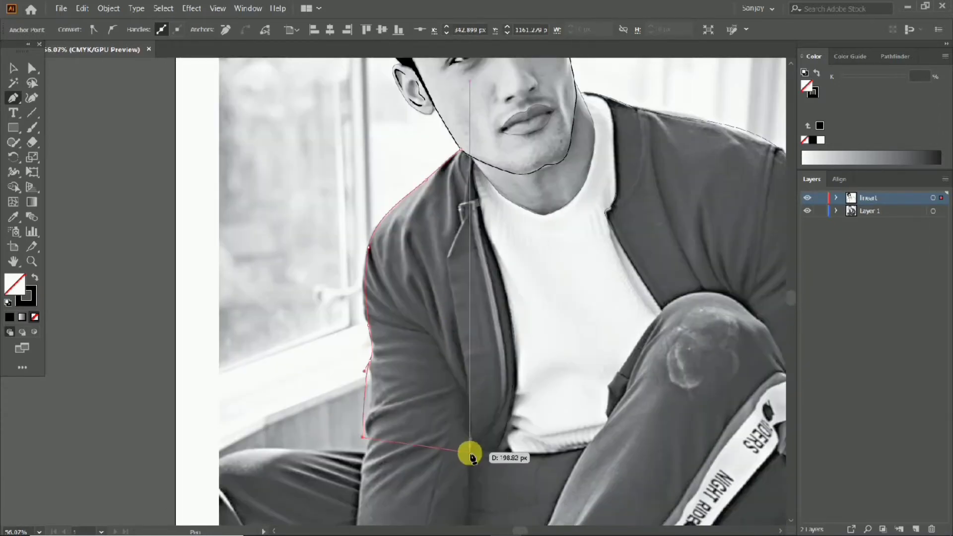
{"action": "key", "text": "space"}
{"action": "left_click_drag", "start_coordinate": [447, 435], "coordinate": [555, 397]}
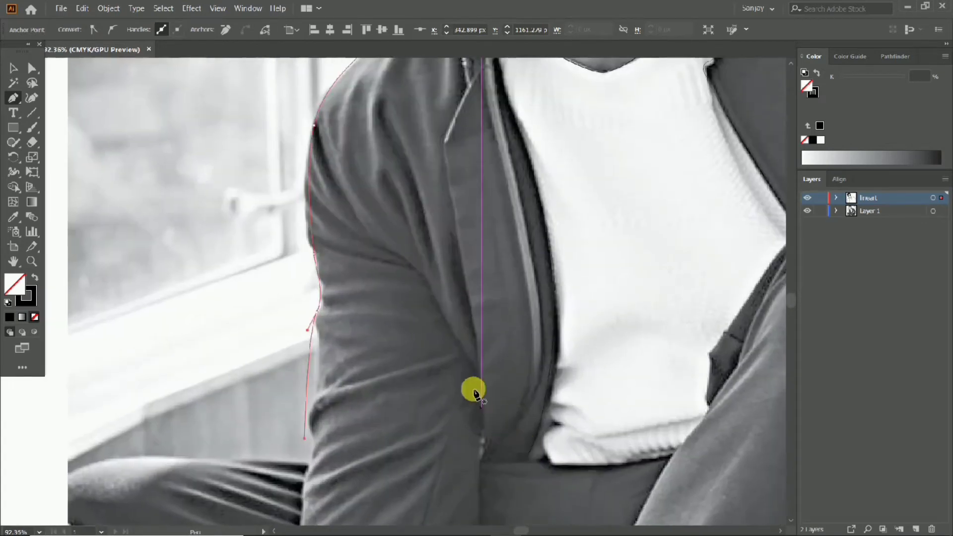
{"action": "left_click_drag", "start_coordinate": [471, 182], "coordinate": [502, 262]}
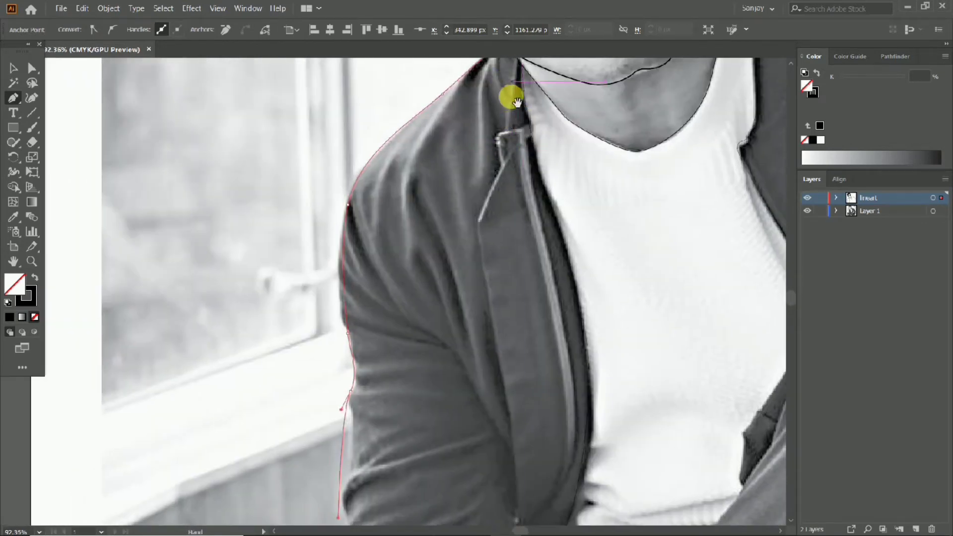
{"action": "left_click_drag", "start_coordinate": [516, 102], "coordinate": [532, 115]}
{"action": "left_click", "coordinate": [532, 103]}
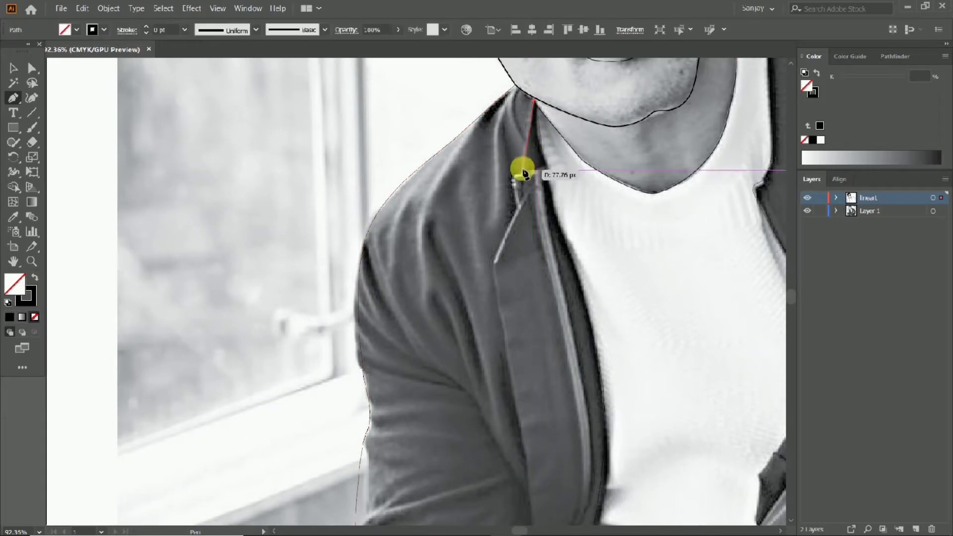
{"action": "left_click_drag", "start_coordinate": [513, 182], "coordinate": [511, 89]}
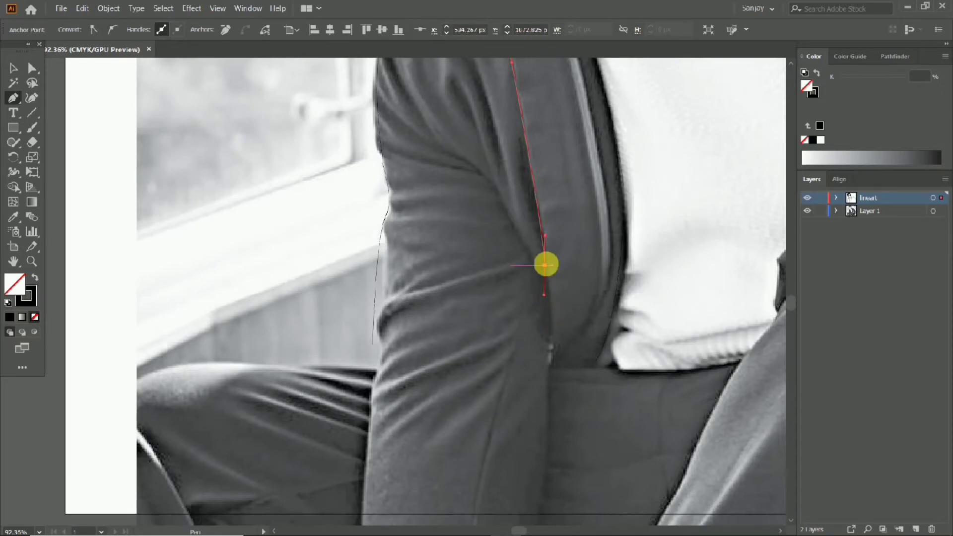
{"action": "key", "text": "ctrl+z"}
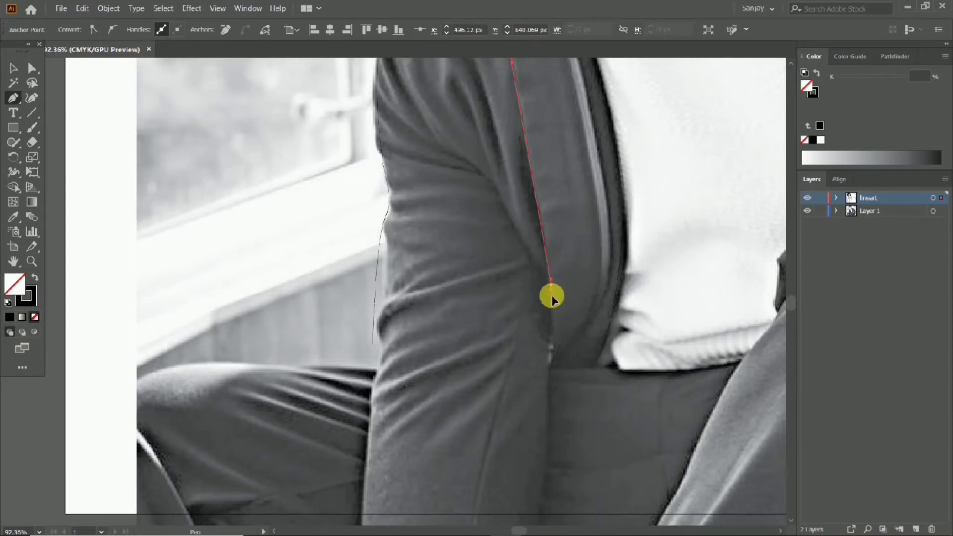
{"action": "left_click", "coordinate": [553, 360]}
{"action": "left_click_drag", "start_coordinate": [555, 291], "coordinate": [543, 297]}
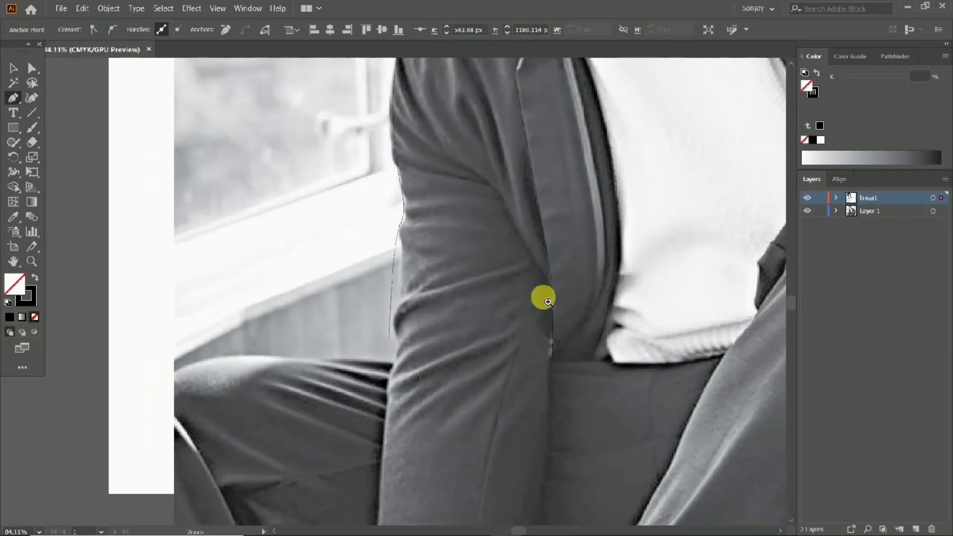
Step: Draw the fold line from the inner elbow crease of the left sleeve down to the base of the front flap
{"action": "left_click", "coordinate": [485, 175]}
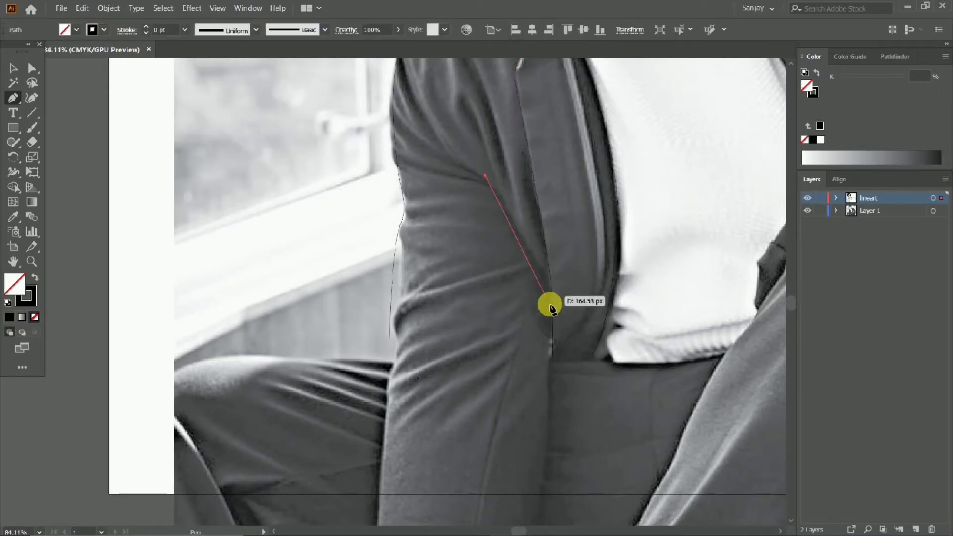
{"action": "left_click", "coordinate": [552, 312]}
{"action": "left_click_drag", "start_coordinate": [551, 337], "coordinate": [552, 336]}
Step: Draw two parallel curved seam lines on the right jacket collar, from the shoulder edge to the collar's front corner
{"action": "left_click_drag", "start_coordinate": [546, 245], "coordinate": [487, 277]}
{"action": "left_click_drag", "start_coordinate": [481, 156], "coordinate": [475, 223]}
{"action": "left_click_drag", "start_coordinate": [507, 129], "coordinate": [423, 181]}
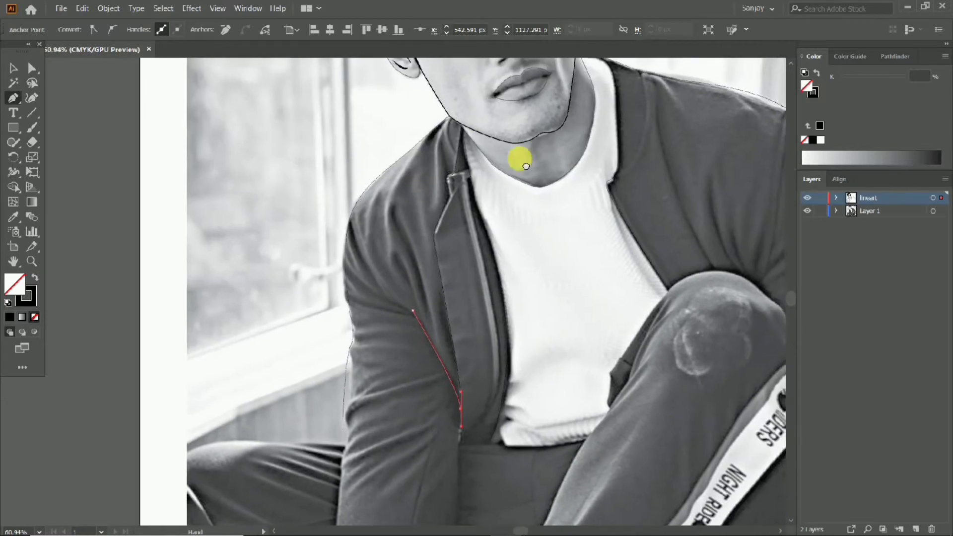
{"action": "left_click_drag", "start_coordinate": [523, 159], "coordinate": [430, 197]}
{"action": "left_click_drag", "start_coordinate": [538, 115], "coordinate": [547, 120]}
{"action": "key", "text": "o"}
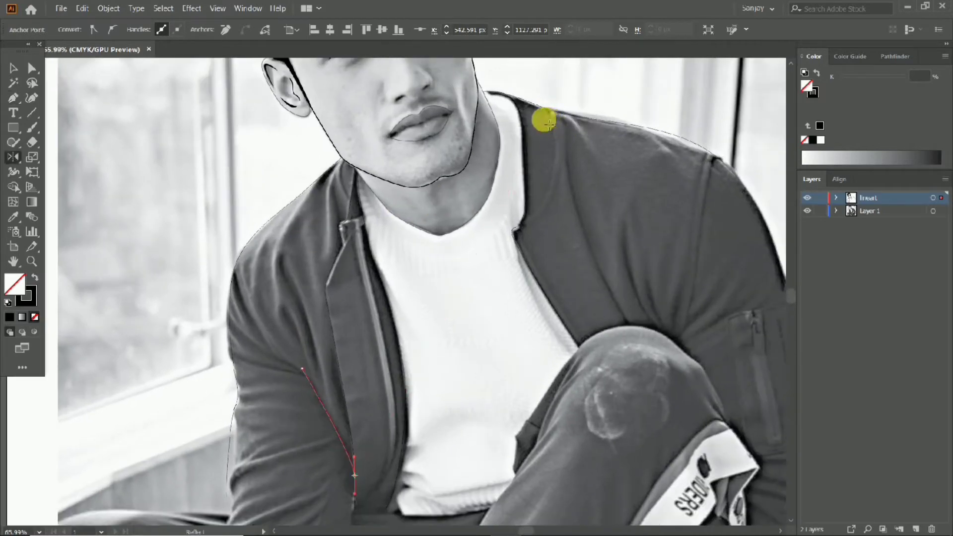
{"action": "left_click", "coordinate": [550, 111]}
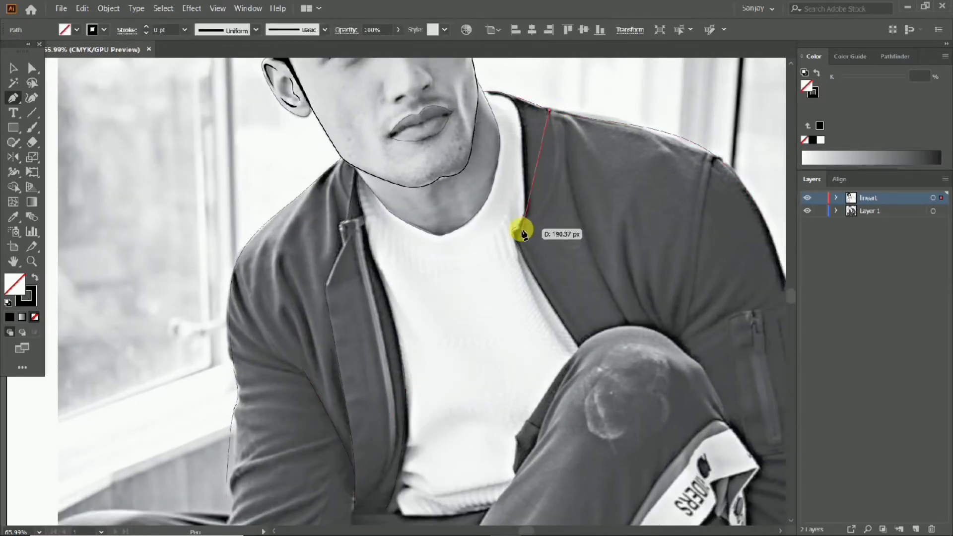
{"action": "left_click_drag", "start_coordinate": [516, 228], "coordinate": [459, 272]}
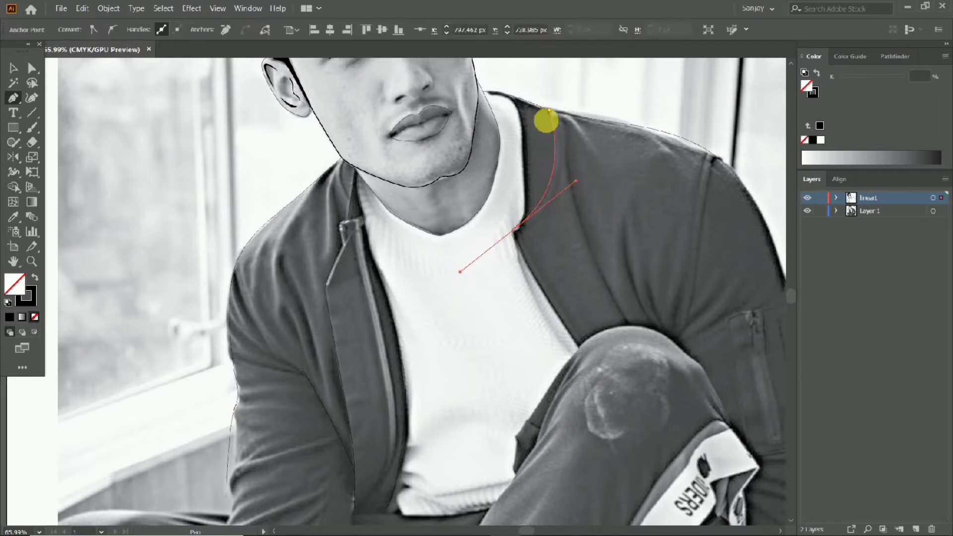
{"action": "left_click", "coordinate": [558, 114]}
{"action": "left_click_drag", "start_coordinate": [512, 232], "coordinate": [440, 259]}
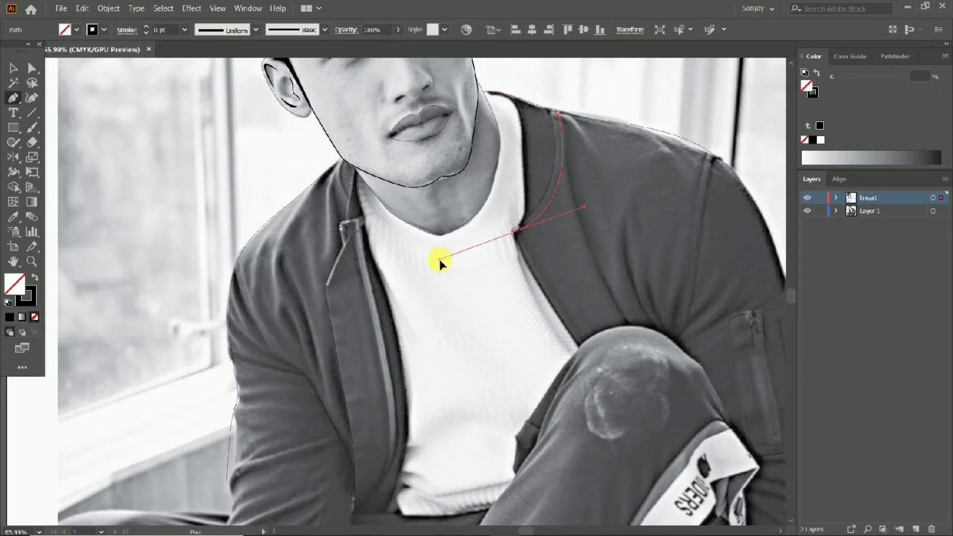
{"action": "left_click_drag", "start_coordinate": [590, 142], "coordinate": [715, 180]}
{"action": "left_click_drag", "start_coordinate": [573, 117], "coordinate": [645, 253]}
Step: Hide the photo on Layer 1 to check the line art, and show it again
{"action": "left_click", "coordinate": [807, 211]}
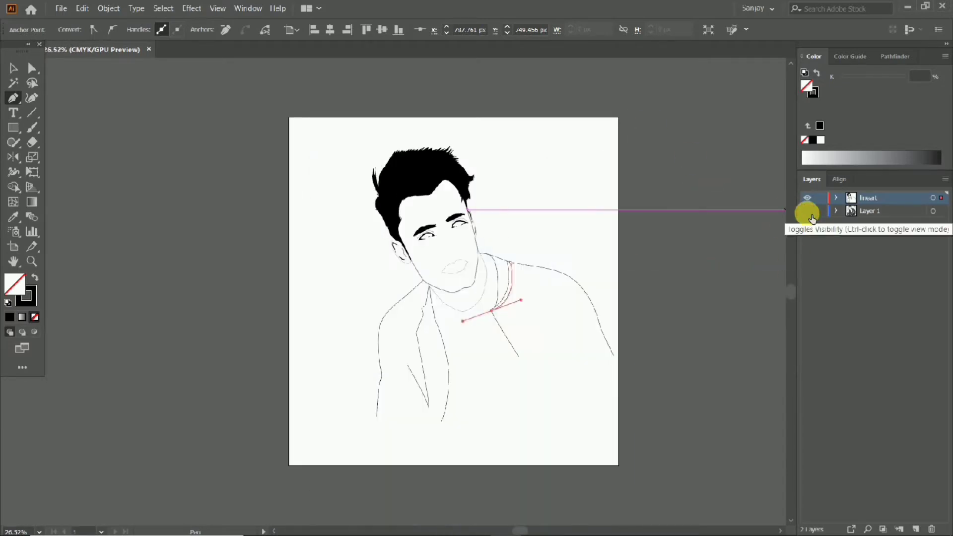
{"action": "left_click", "coordinate": [808, 213]}
Step: Draw the parting line between the lips from corner to corner and give it a 0.5 pt stroke
{"action": "left_click_drag", "start_coordinate": [424, 213], "coordinate": [446, 206]}
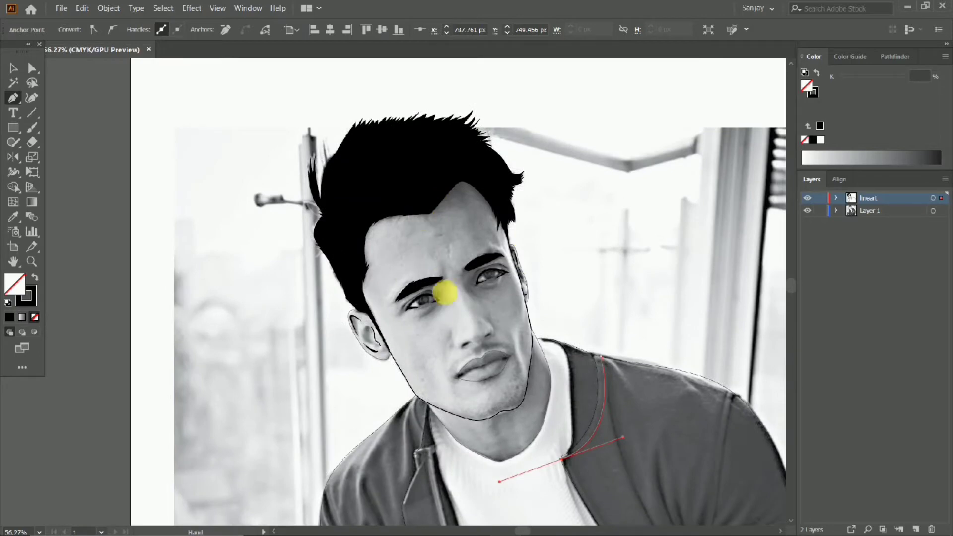
{"action": "left_click_drag", "start_coordinate": [519, 373], "coordinate": [696, 348]}
{"action": "left_click_drag", "start_coordinate": [399, 327], "coordinate": [398, 259]}
{"action": "left_click_drag", "start_coordinate": [356, 315], "coordinate": [427, 283]}
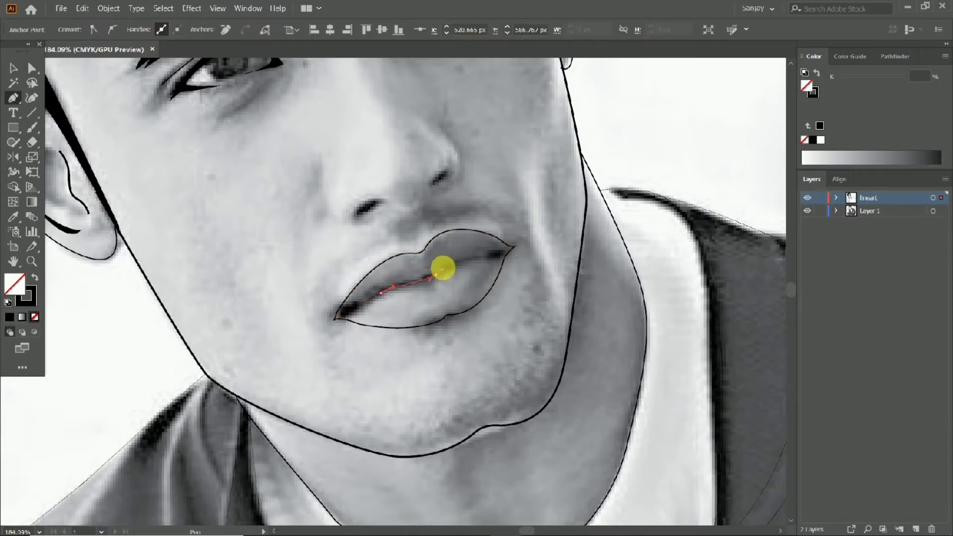
{"action": "left_click_drag", "start_coordinate": [510, 251], "coordinate": [531, 245]}
{"action": "key", "text": "ctrl+z"}
{"action": "left_click_drag", "start_coordinate": [497, 252], "coordinate": [574, 290]}
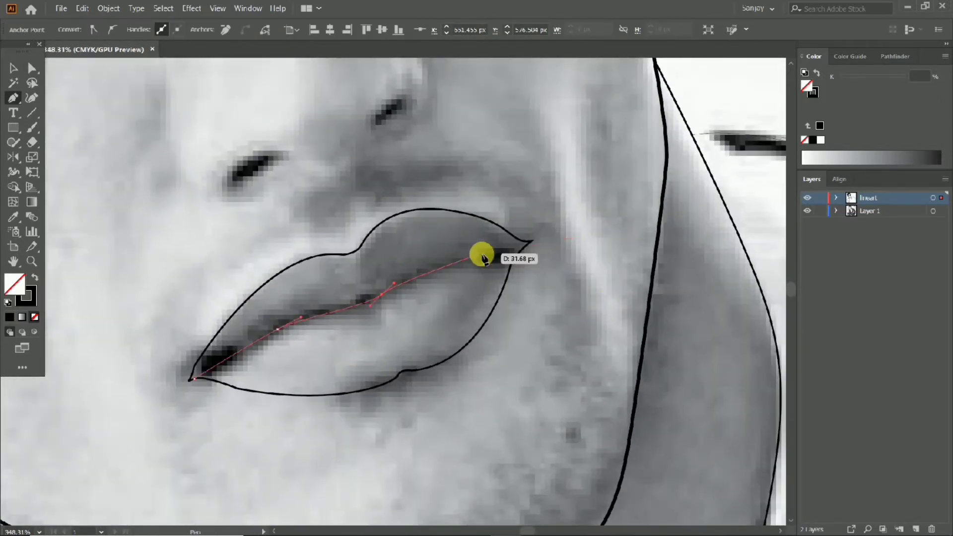
{"action": "left_click", "coordinate": [530, 241]}
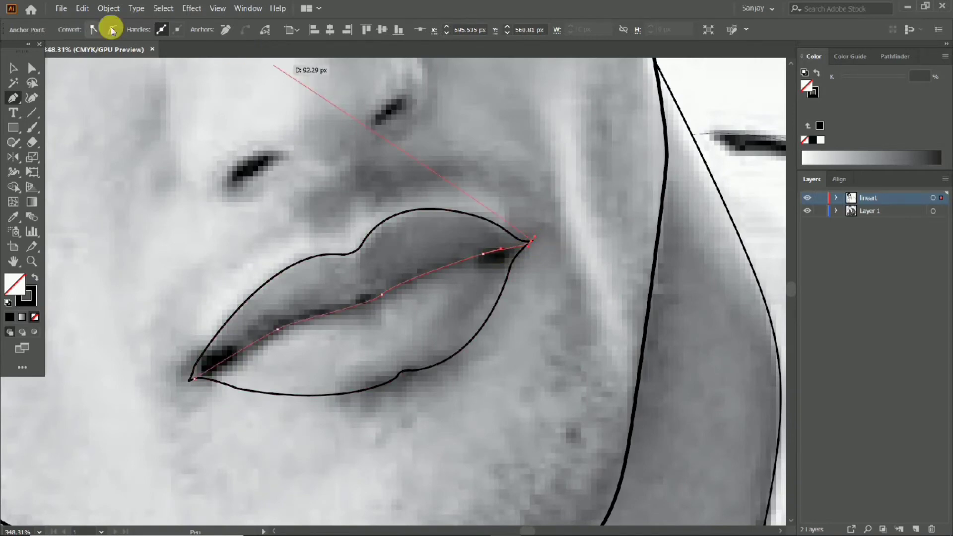
{"action": "left_click", "coordinate": [39, 97]}
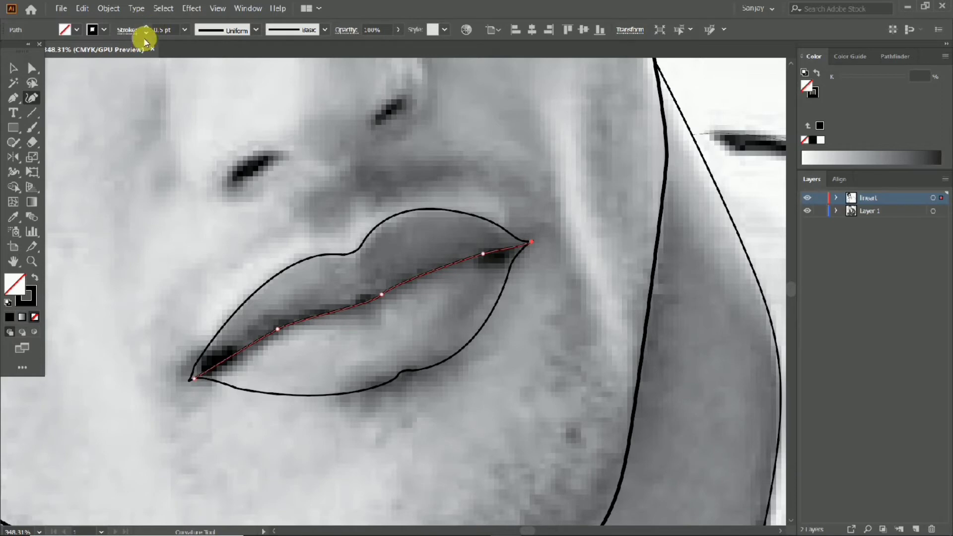
{"action": "left_click", "coordinate": [11, 69]}
Step: Start a Pen path at the upper end of the nose's left wing
{"action": "left_click_drag", "start_coordinate": [362, 185], "coordinate": [179, 151]}
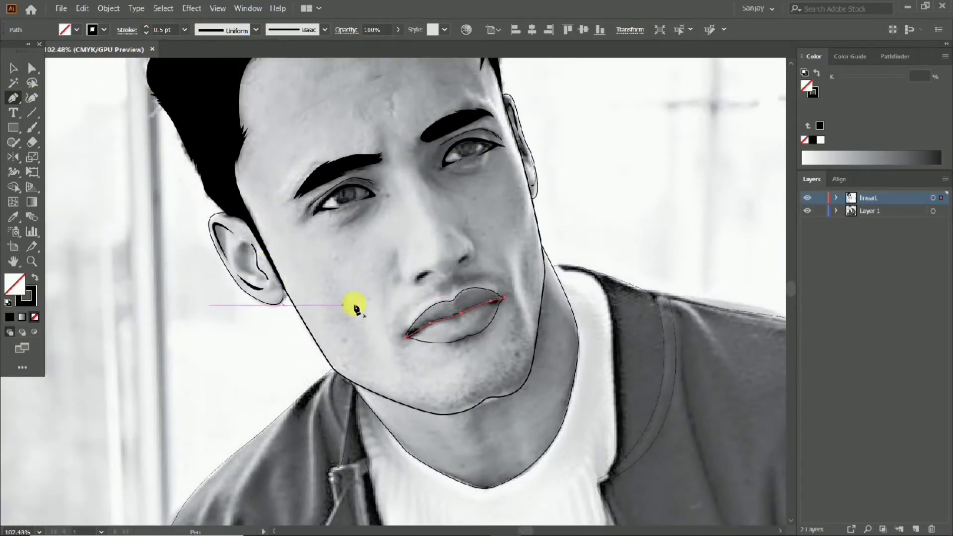
{"action": "left_click_drag", "start_coordinate": [437, 275], "coordinate": [406, 291]}
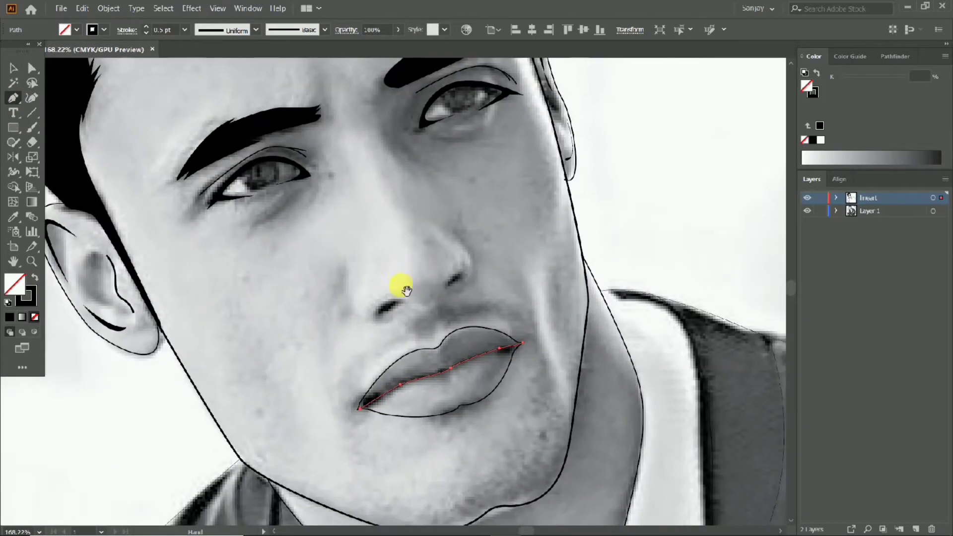
{"action": "left_click", "coordinate": [347, 256]}
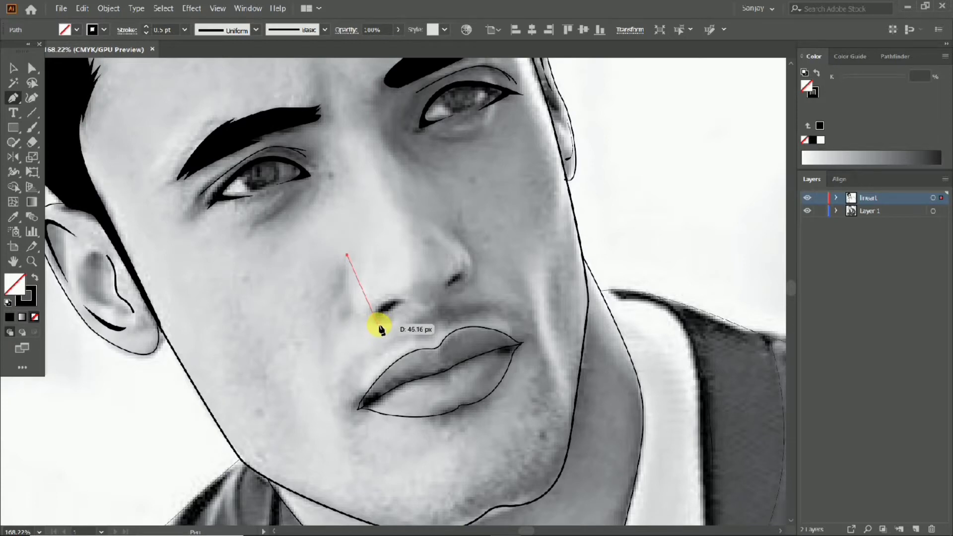
{"action": "left_click_drag", "start_coordinate": [406, 316], "coordinate": [441, 307]}
{"action": "left_click", "coordinate": [379, 324]}
{"action": "key", "text": "ctrl+z"}
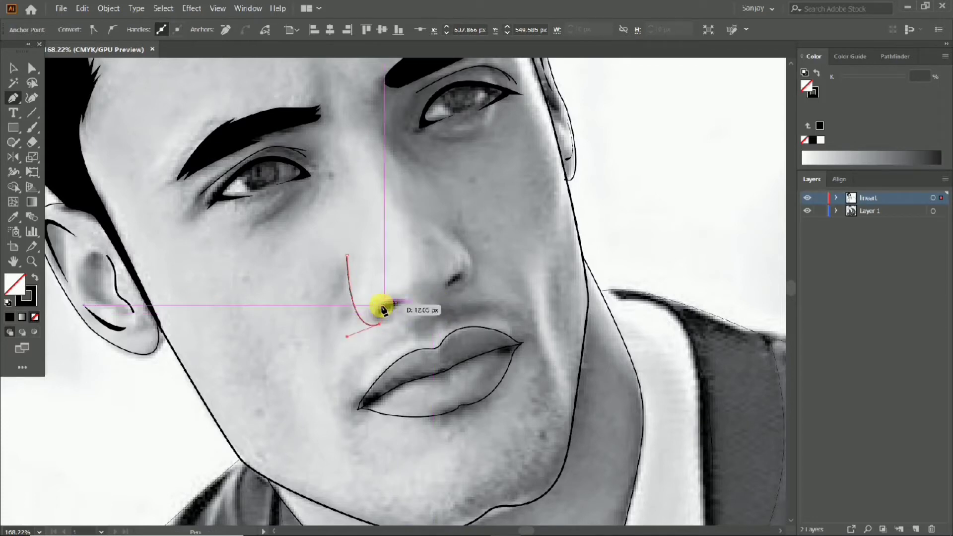
{"action": "key", "text": "ctrl+z"}
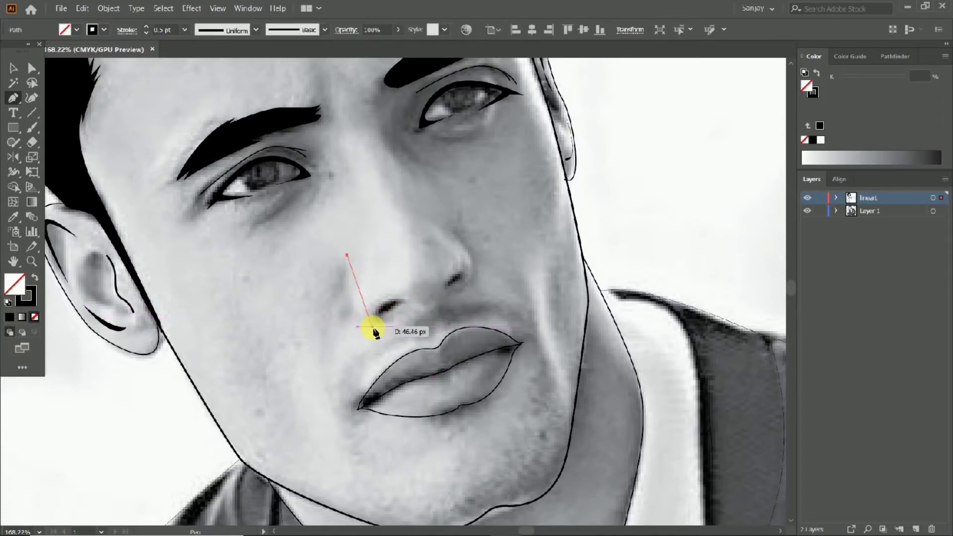
Step: Trace the nose's left wing, the left nostril, the nose base and the right nostril as one continuous Pen path
{"action": "left_click_drag", "start_coordinate": [410, 322], "coordinate": [411, 320]}
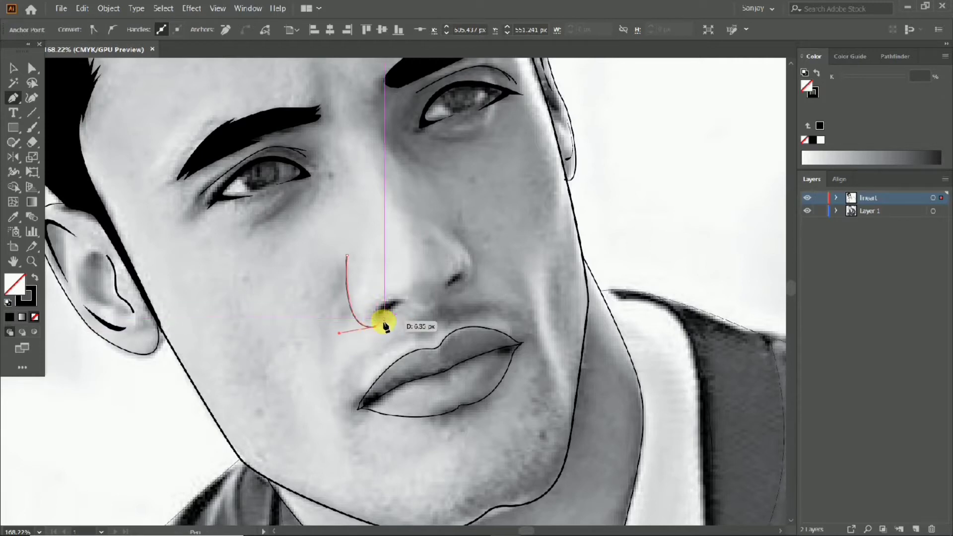
{"action": "left_click", "coordinate": [396, 316]}
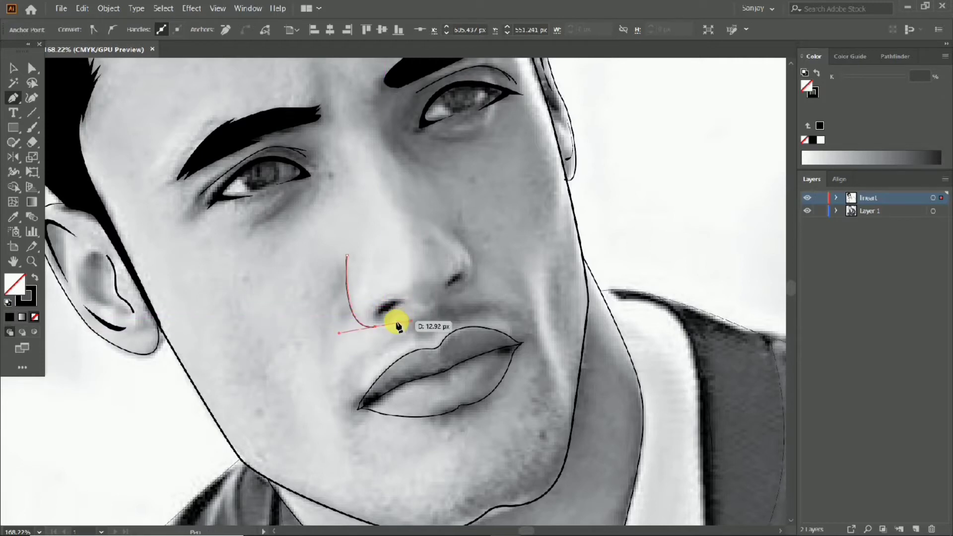
{"action": "key", "text": "ctrl+z"}
{"action": "left_click_drag", "start_coordinate": [435, 308], "coordinate": [444, 288]}
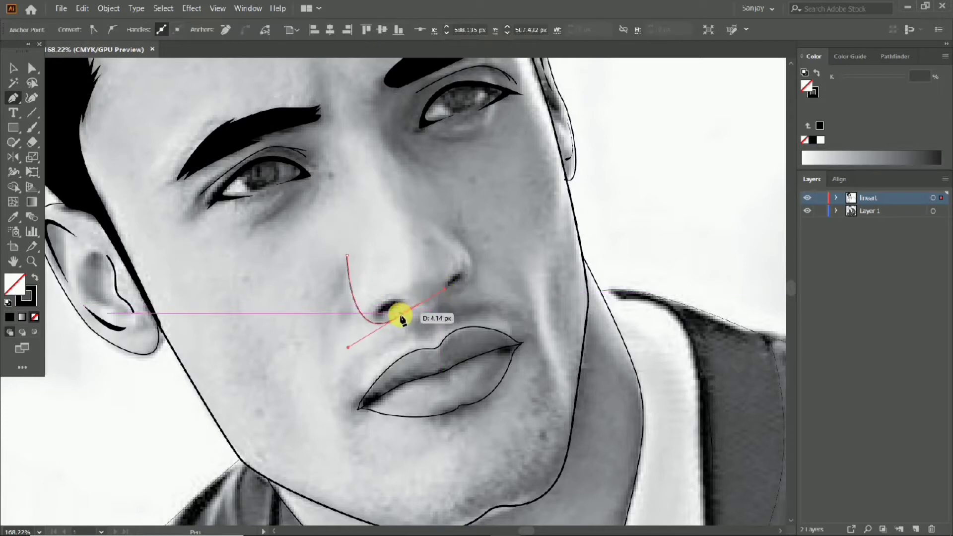
{"action": "left_click", "coordinate": [396, 318]}
{"action": "left_click_drag", "start_coordinate": [372, 313], "coordinate": [377, 303]}
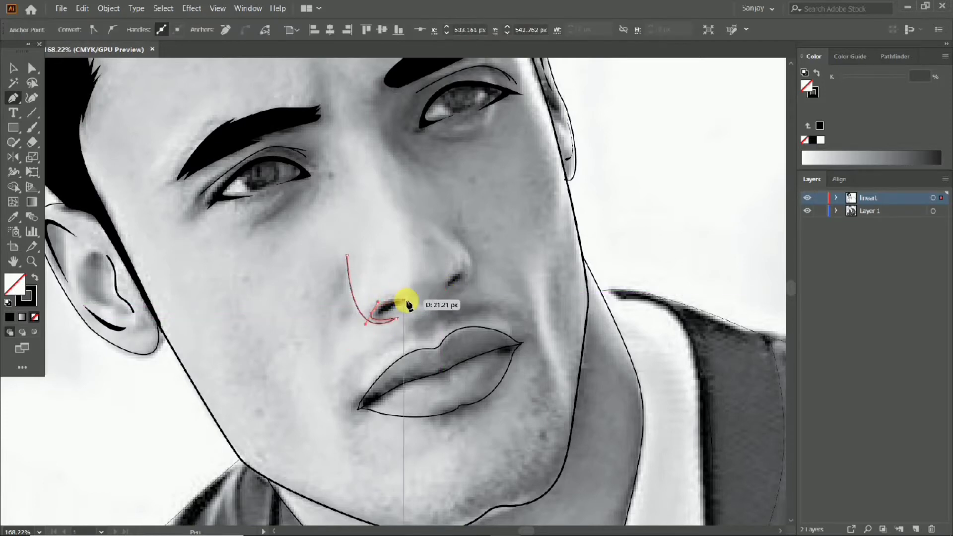
{"action": "left_click_drag", "start_coordinate": [435, 306], "coordinate": [455, 300]}
{"action": "left_click", "coordinate": [450, 296]}
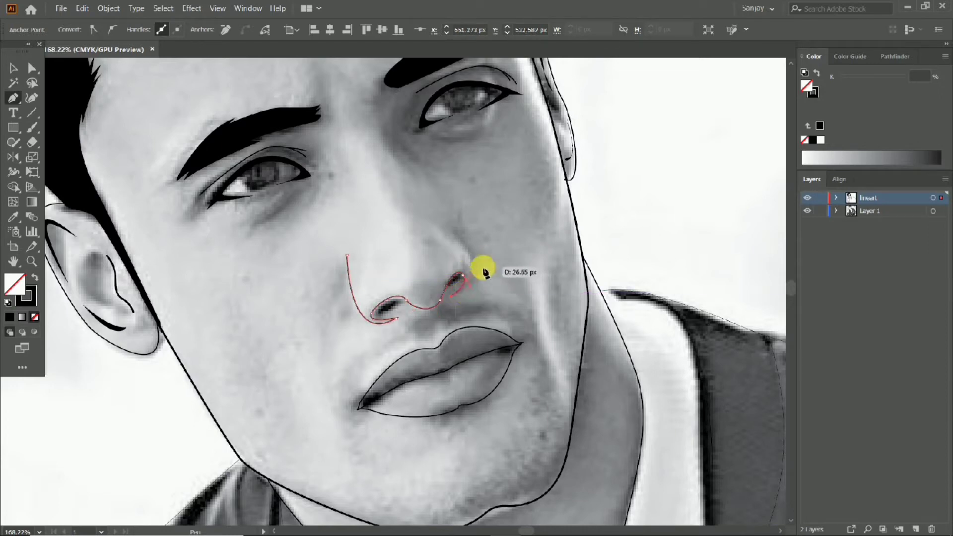
Step: Extend the nose path around the right wing up to its upper end beside the bridge, finishing in a corner point
{"action": "left_click_drag", "start_coordinate": [454, 227], "coordinate": [401, 165]}
{"action": "key", "text": "ctrl+z"}
{"action": "left_click_drag", "start_coordinate": [449, 212], "coordinate": [391, 178]}
{"action": "left_click_drag", "start_coordinate": [437, 242], "coordinate": [356, 268]}
{"action": "left_click_drag", "start_coordinate": [415, 263], "coordinate": [496, 347]}
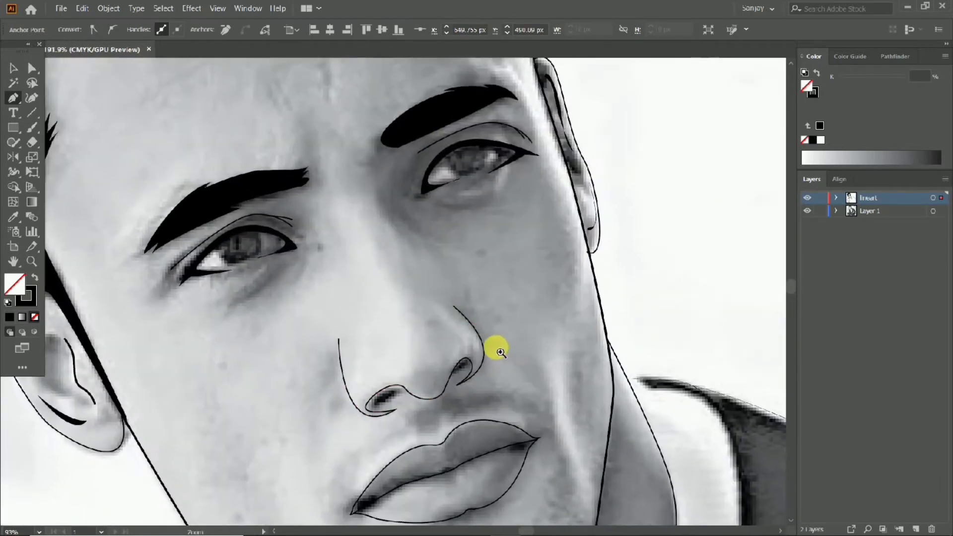
{"action": "left_click_drag", "start_coordinate": [453, 306], "coordinate": [464, 316]}
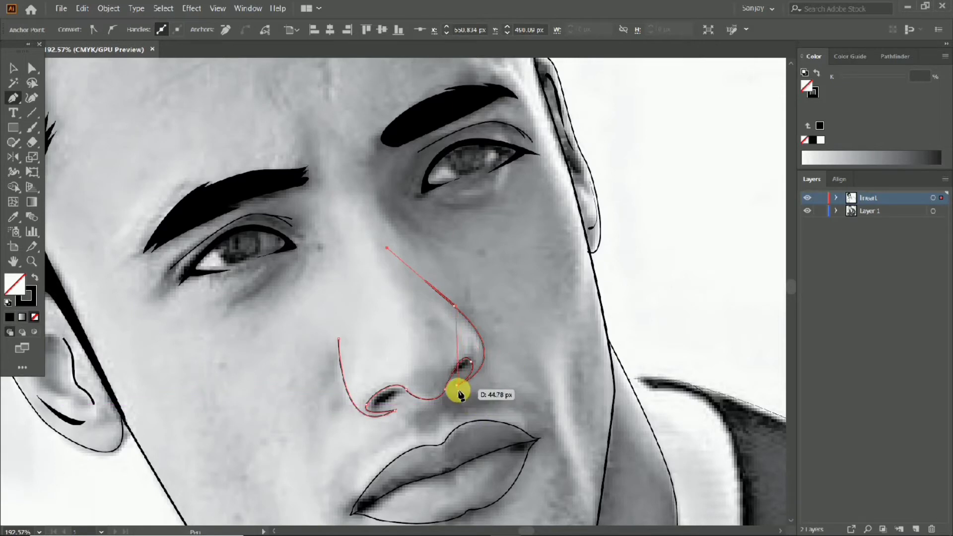
Step: Trace a second, slightly offset edge back down the right wing and along the underside of the nose to the left nostril
{"action": "left_click_drag", "start_coordinate": [457, 390], "coordinate": [392, 425]}
{"action": "left_click_drag", "start_coordinate": [457, 416], "coordinate": [563, 419]}
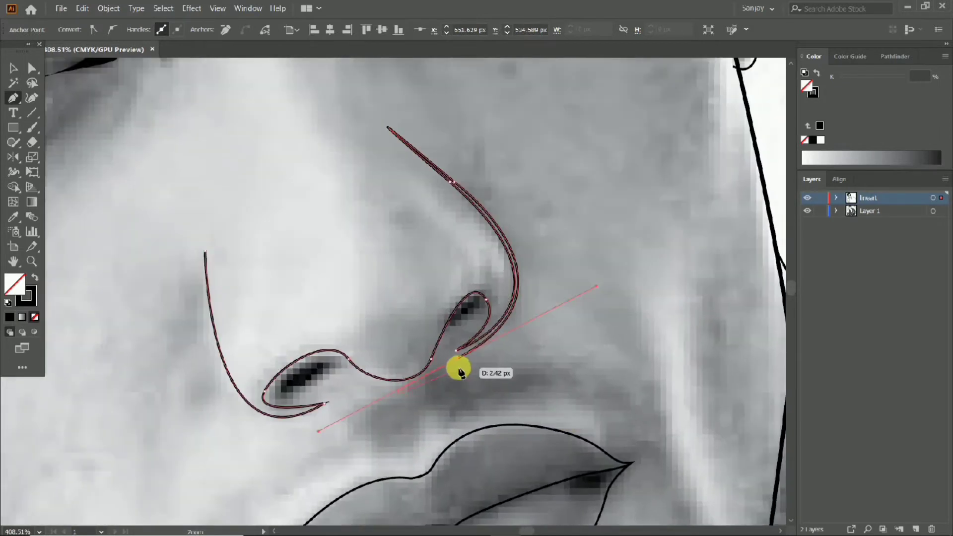
{"action": "left_click", "coordinate": [457, 359]}
{"action": "left_click_drag", "start_coordinate": [411, 370], "coordinate": [438, 364]}
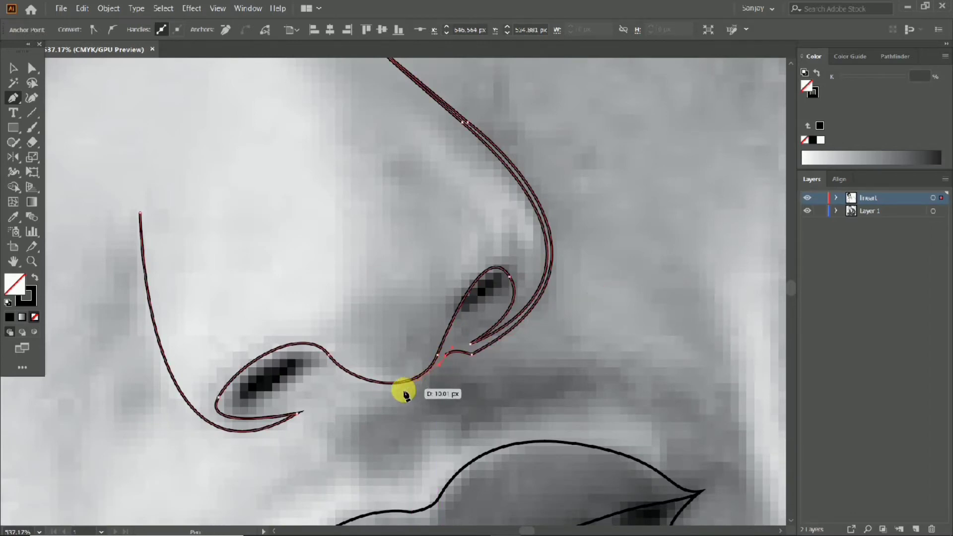
{"action": "mouse_move", "coordinate": [389, 392]}
{"action": "left_mouse_down"}
{"action": "mouse_move", "coordinate": [302, 390]}
{"action": "mouse_move", "coordinate": [314, 392]}
{"action": "left_mouse_up"}
{"action": "key", "text": "ctrl+z"}
{"action": "left_click", "coordinate": [311, 394]}
{"action": "left_click_drag", "start_coordinate": [278, 430], "coordinate": [335, 459]}
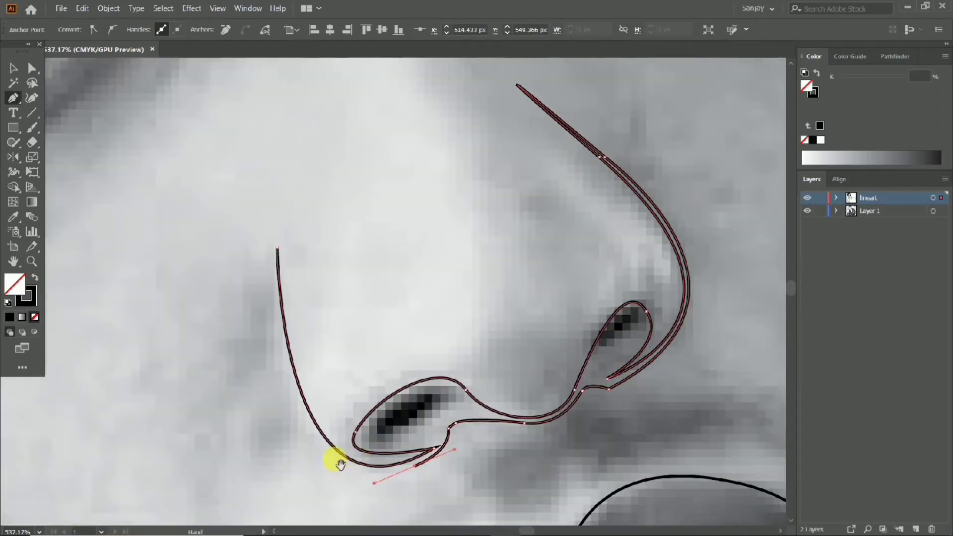
Step: Close the nose path with a curve at the left wing's upper end and fill the shape black without a stroke
{"action": "left_click", "coordinate": [277, 249]}
{"action": "left_click_drag", "start_coordinate": [277, 249], "coordinate": [308, 172]}
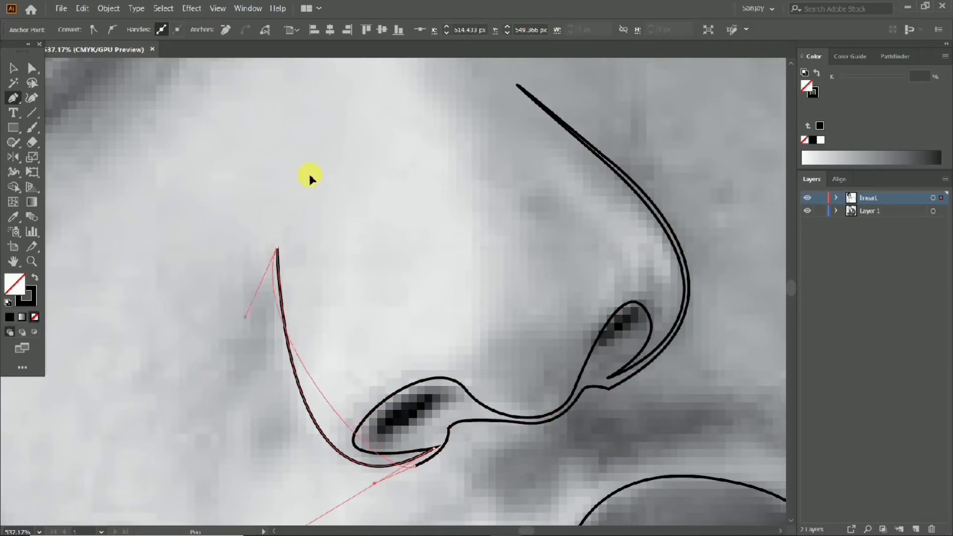
{"action": "key", "text": "ctrl+z"}
{"action": "scroll", "coordinate": [359, 312], "scroll_direction": "down", "scroll_amount": 3}
{"action": "left_click_drag", "start_coordinate": [310, 274], "coordinate": [351, 211]}
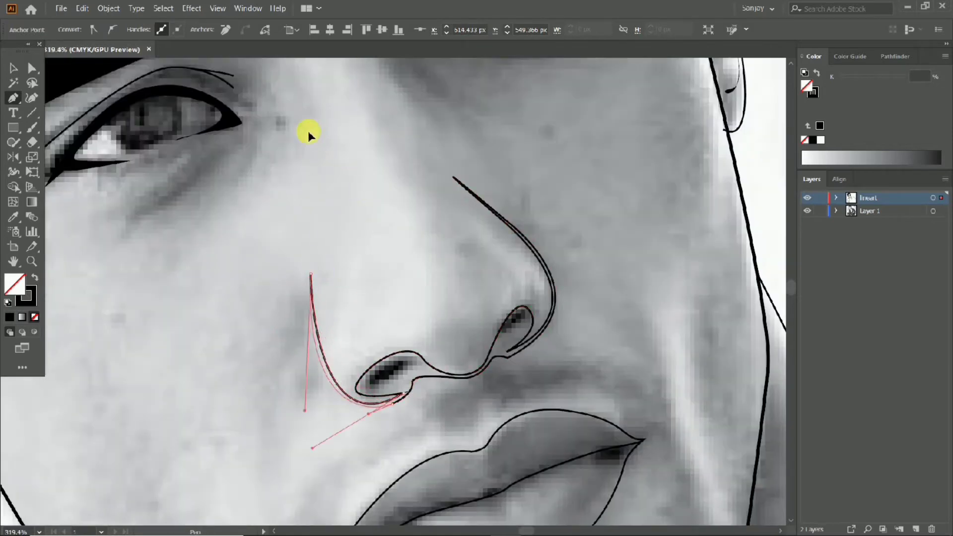
{"action": "left_click_drag", "start_coordinate": [307, 133], "coordinate": [297, 127]}
{"action": "left_click", "coordinate": [36, 277]}
Step: Hide the photo on Layer 1 to check the filled nose with nothing selected, and show the photo again
{"action": "scroll", "coordinate": [121, 262], "scroll_direction": "down", "scroll_amount": 8}
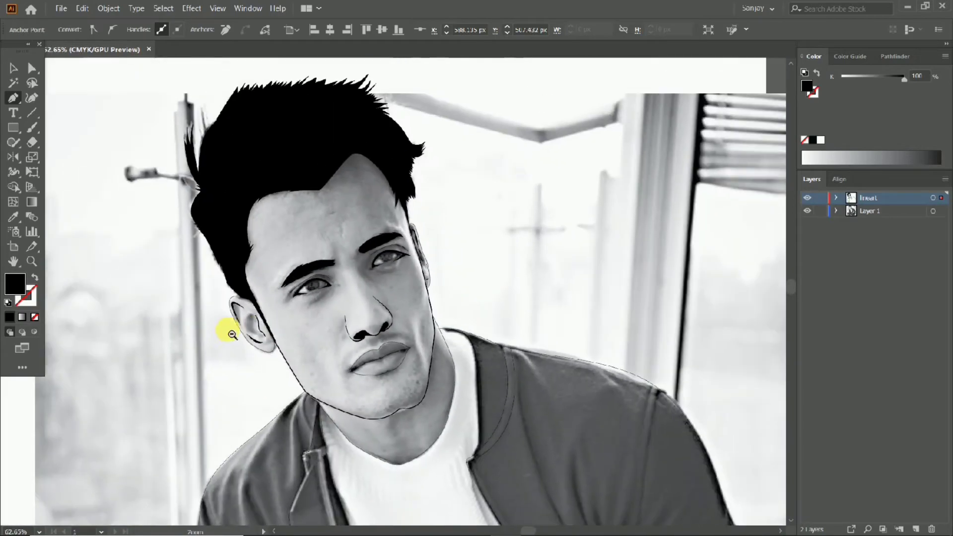
{"action": "left_click_drag", "start_coordinate": [277, 340], "coordinate": [305, 352]}
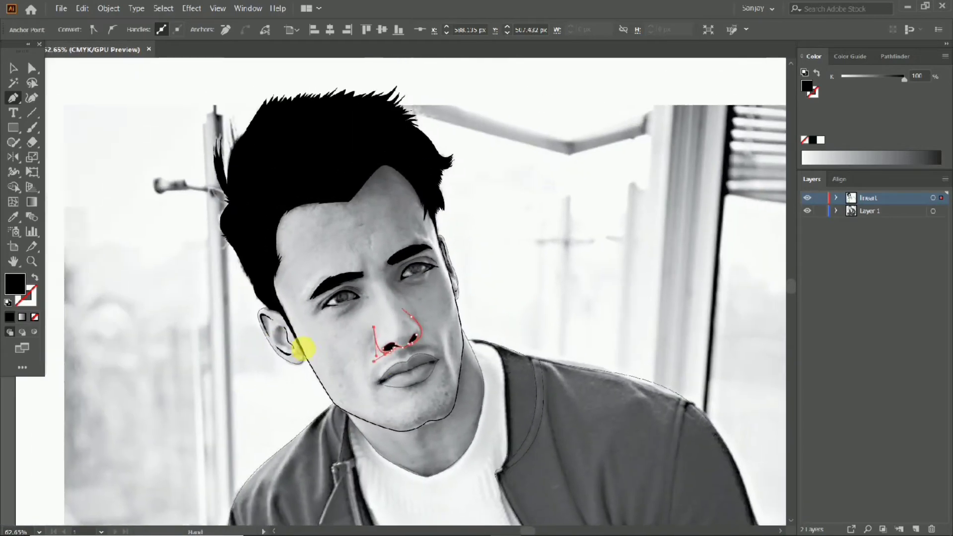
{"action": "left_click_drag", "start_coordinate": [390, 359], "coordinate": [442, 374]}
{"action": "left_click", "coordinate": [807, 210]}
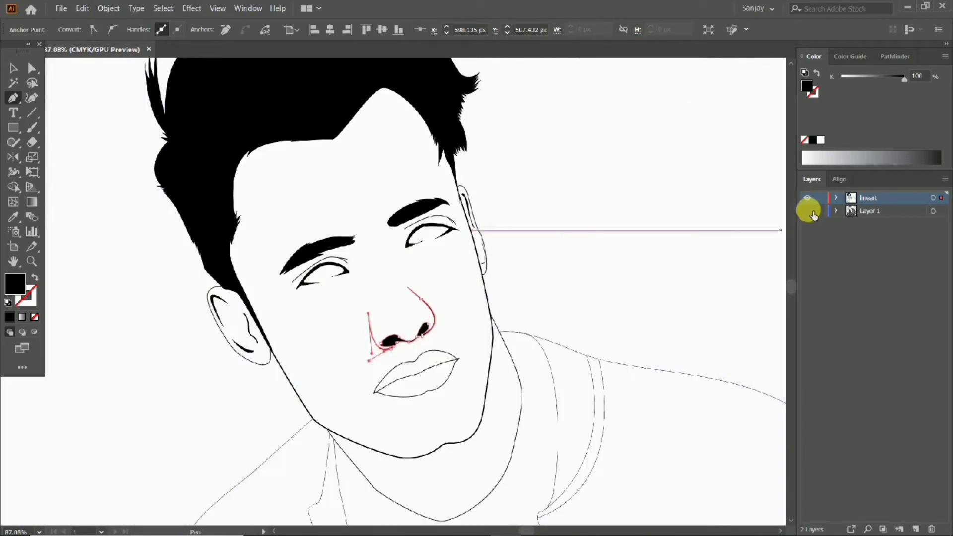
{"action": "left_click", "coordinate": [13, 68]}
{"action": "left_click", "coordinate": [85, 153]}
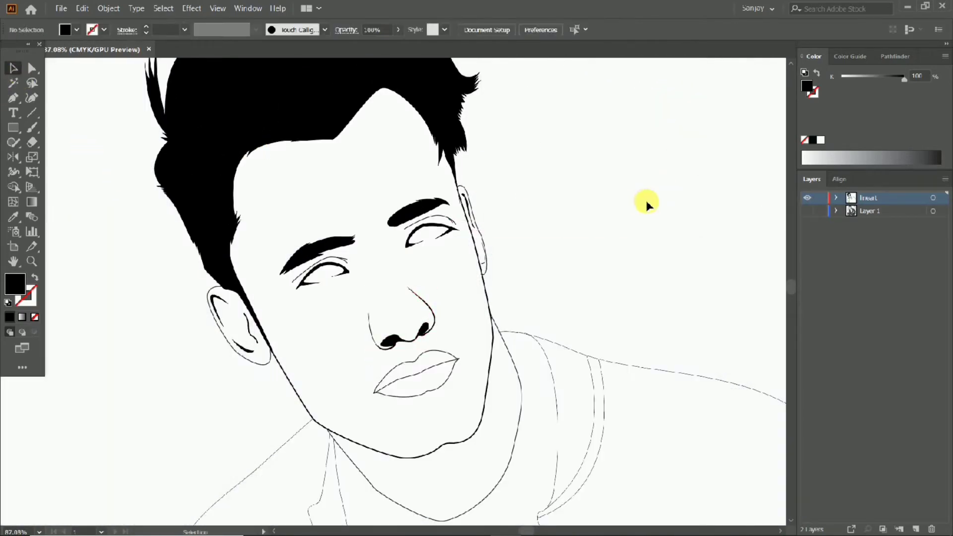
{"action": "left_click", "coordinate": [808, 210]}
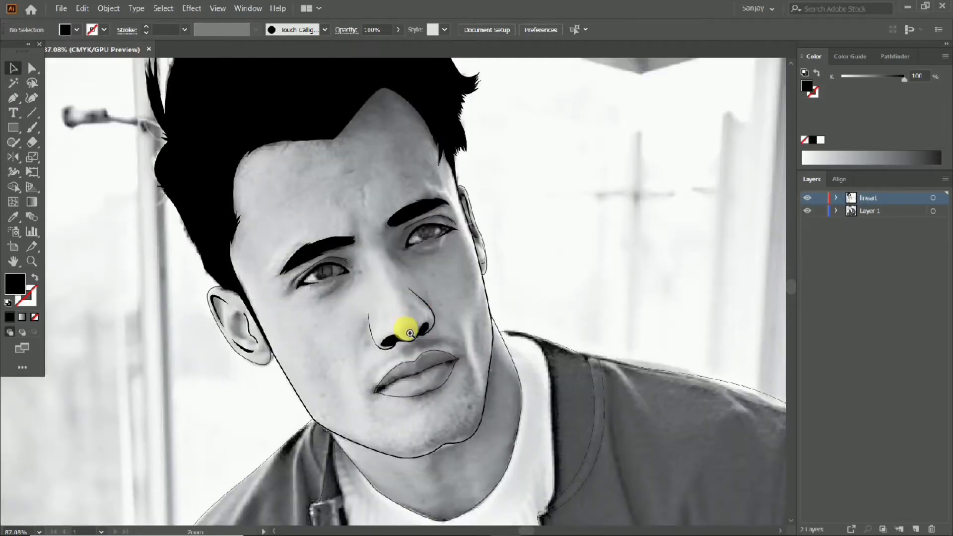
Step: Delete the black-filled nose shape
{"action": "left_click", "coordinate": [410, 333]}
{"action": "key", "text": "v"}
{"action": "left_click", "coordinate": [379, 389]}
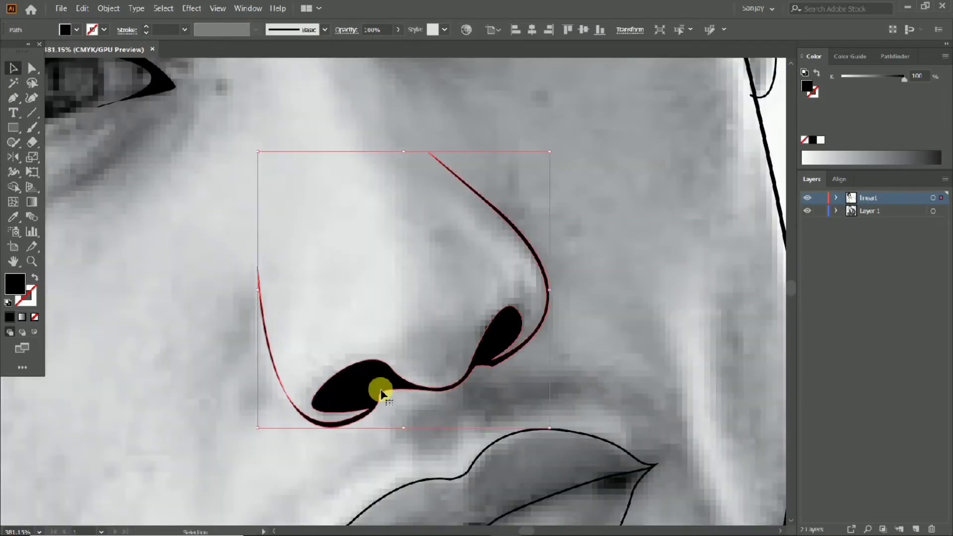
{"action": "key", "text": "Delete"}
Step: Redraw the nose's left wing as an open curve ending below the nostril, with a black stroke and no fill
{"action": "left_click_drag", "start_coordinate": [486, 290], "coordinate": [294, 314]}
{"action": "left_click_drag", "start_coordinate": [413, 316], "coordinate": [488, 317]}
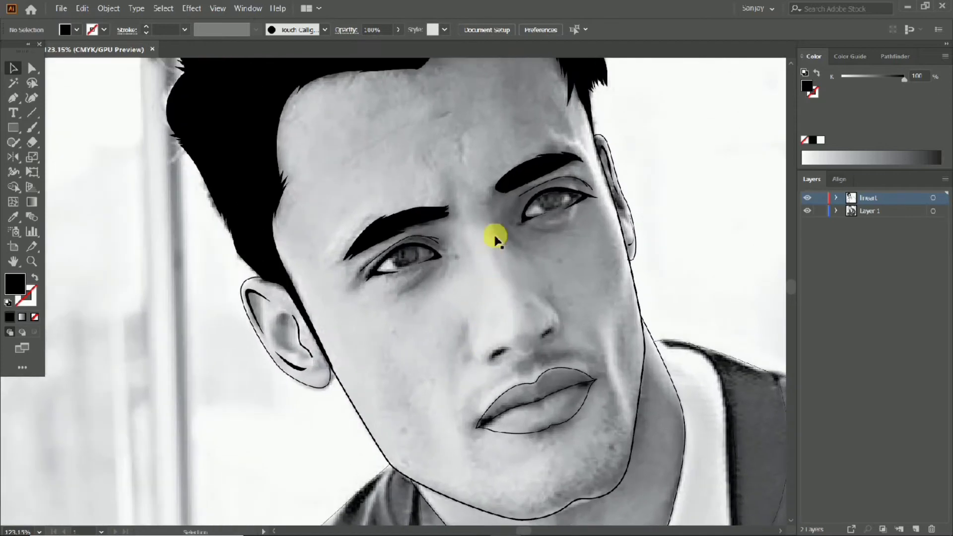
{"action": "left_click", "coordinate": [469, 315]}
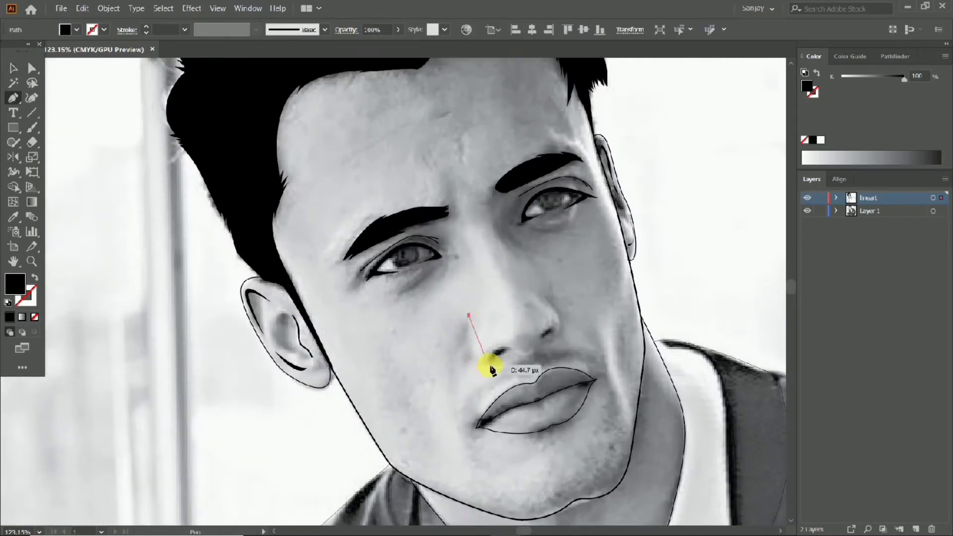
{"action": "left_click_drag", "start_coordinate": [520, 363], "coordinate": [520, 361]}
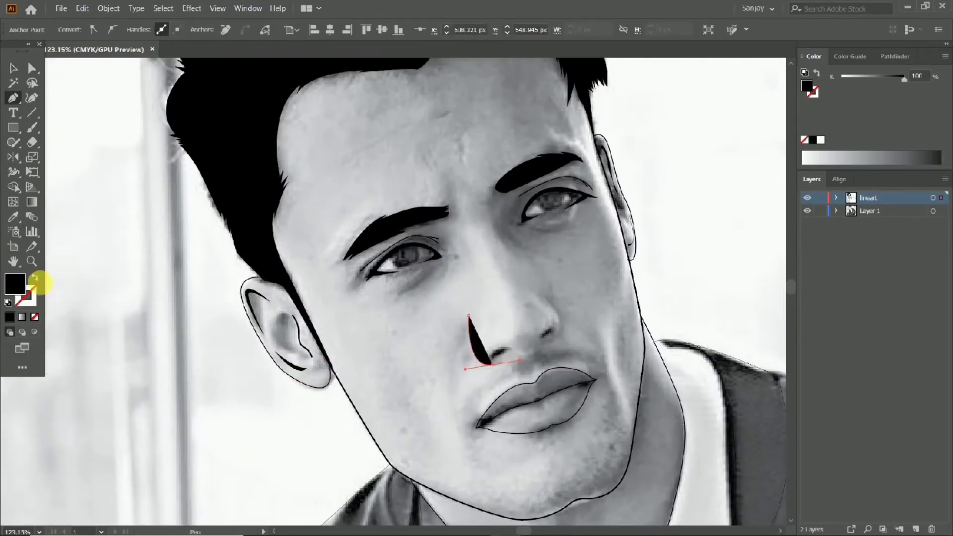
{"action": "left_click", "coordinate": [35, 278]}
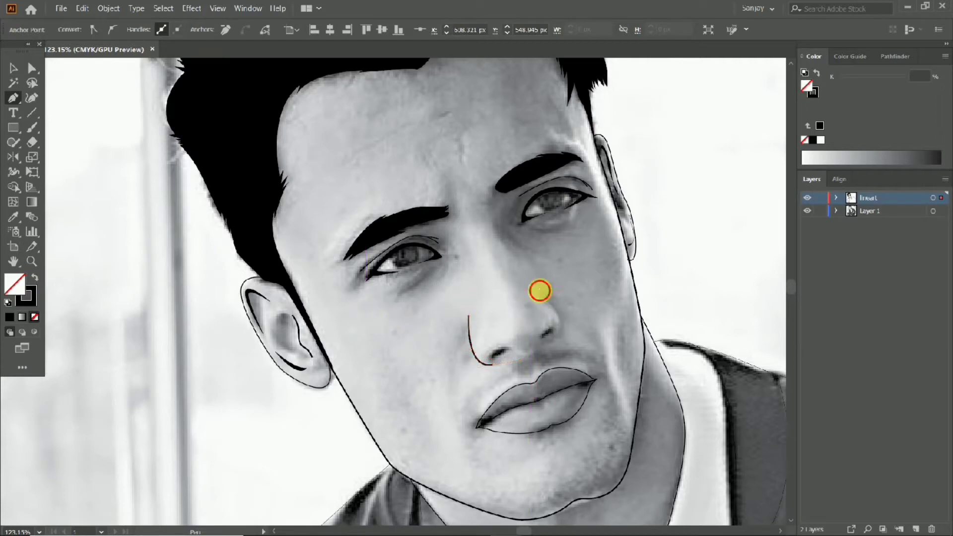
{"action": "left_click_drag", "start_coordinate": [539, 290], "coordinate": [570, 360]}
{"action": "left_click", "coordinate": [546, 347]}
{"action": "key", "text": "ctrl+z"}
{"action": "key", "text": "ctrl+z"}
{"action": "key", "text": "ctrl+z"}
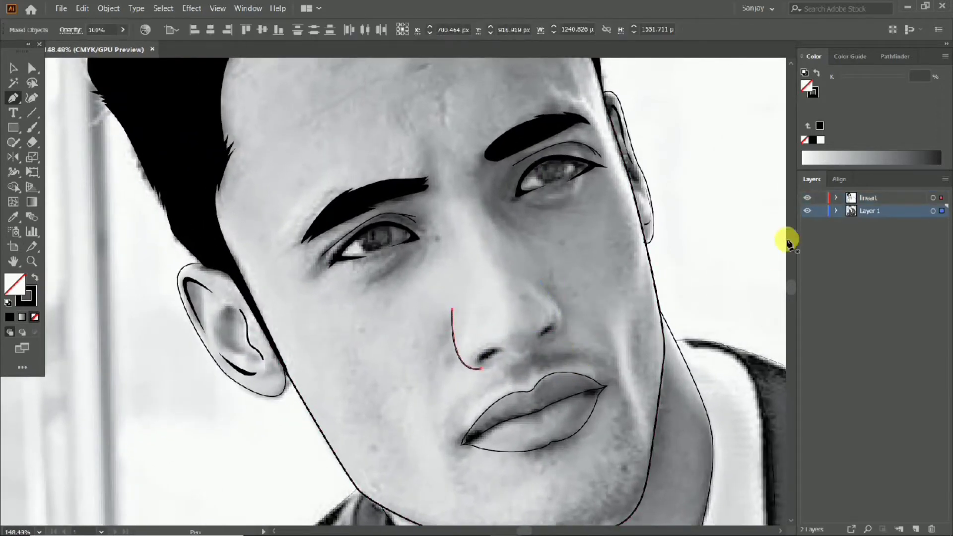
Step: On the line art layer, draw the nose's right wing as a separate open curve from its upper end to below the nostril
{"action": "left_click", "coordinate": [872, 199]}
{"action": "left_click", "coordinate": [547, 283]}
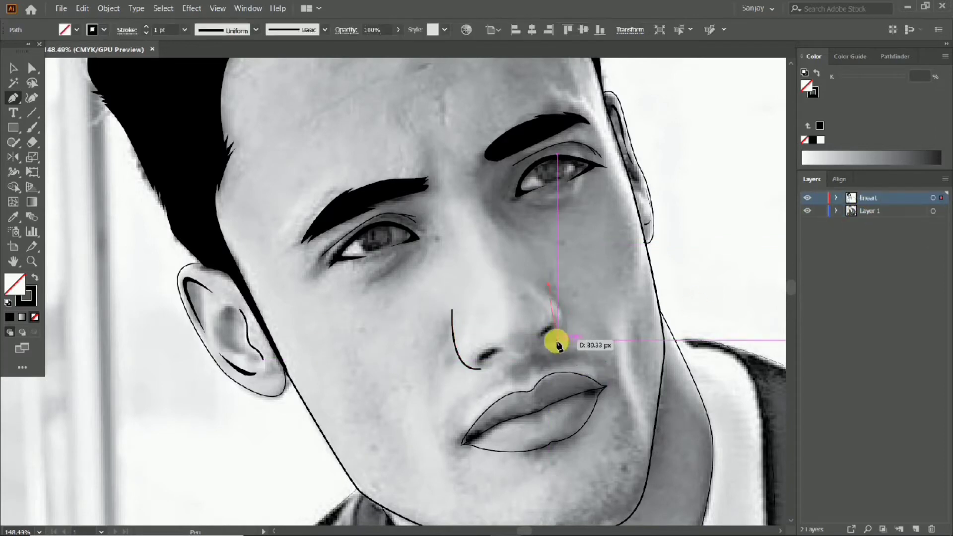
{"action": "left_click_drag", "start_coordinate": [557, 340], "coordinate": [513, 367]}
{"action": "key", "text": "ctrl+z"}
Step: Trace the left nostril, the nose base and the right nostril with a Pen path, joining it to the right wing's lower end
{"action": "key", "text": "ctrl+space"}
{"action": "left_click_drag", "start_coordinate": [519, 328], "coordinate": [473, 353]}
{"action": "left_click", "coordinate": [497, 356], "text": "ctrl"}
{"action": "left_click", "coordinate": [503, 352]}
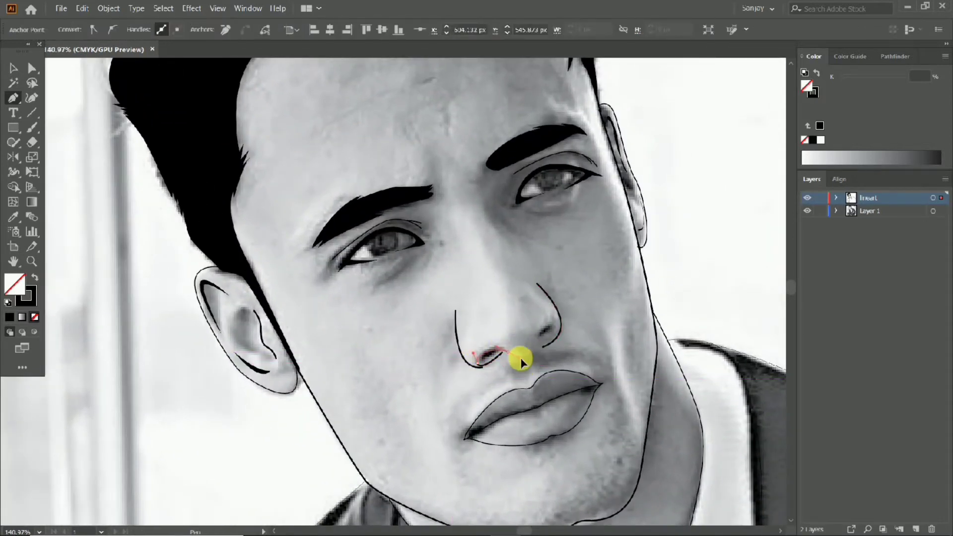
{"action": "left_click_drag", "start_coordinate": [533, 348], "coordinate": [594, 371]}
{"action": "key", "text": "ctrl+space"}
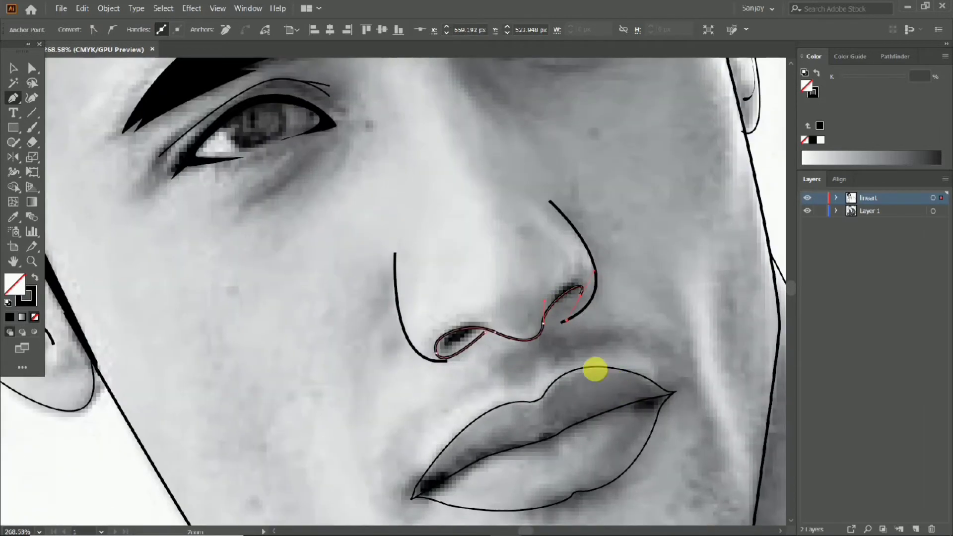
{"action": "left_click_drag", "start_coordinate": [560, 321], "coordinate": [447, 346]}
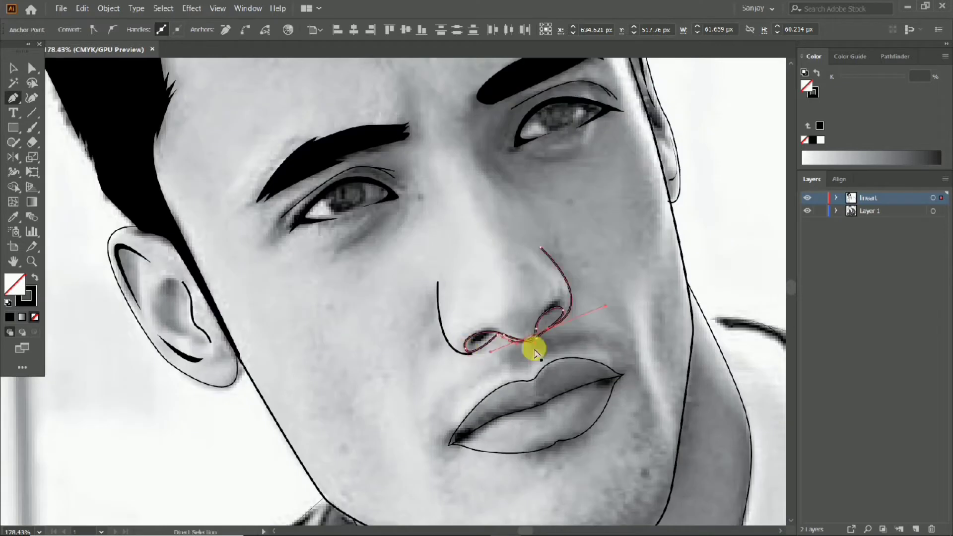
Step: Carry the nostril path back along the underside of the nose base and swap its black stroke to a fill
{"action": "left_click_drag", "start_coordinate": [512, 334], "coordinate": [692, 377]}
{"action": "mouse_move", "coordinate": [463, 337]}
{"action": "left_mouse_down"}
{"action": "mouse_move", "coordinate": [448, 336]}
{"action": "mouse_move", "coordinate": [467, 346]}
{"action": "left_mouse_up"}
{"action": "left_click", "coordinate": [35, 278]}
{"action": "left_click_drag", "start_coordinate": [468, 333], "coordinate": [258, 379]}
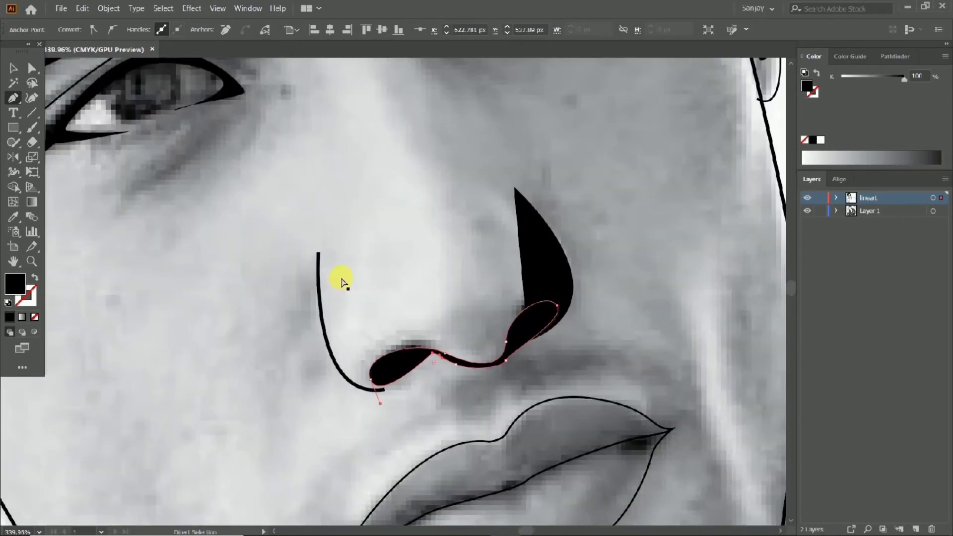
Step: Restore the stroke on the nose paths, and fill only the nostril and nose base shape black
{"action": "key", "text": "shift+x"}
{"action": "left_click", "coordinate": [12, 67]}
{"action": "left_click", "coordinate": [176, 228]}
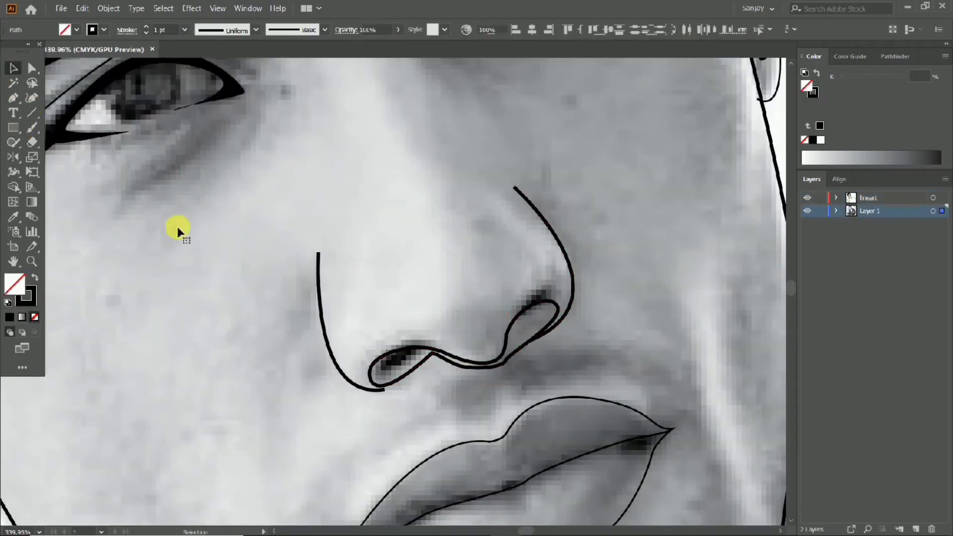
{"action": "left_click", "coordinate": [470, 365]}
{"action": "left_click", "coordinate": [34, 276]}
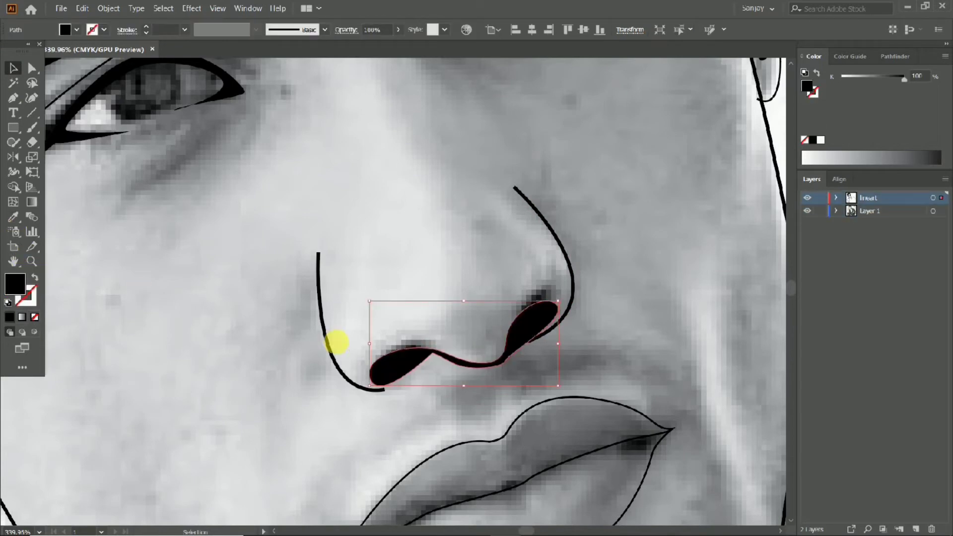
Step: Compare the filled nostril shape with the photo, both close up and across the whole face
{"action": "scroll", "coordinate": [347, 347], "scroll_direction": "up", "scroll_amount": 2}
{"action": "mouse_move", "coordinate": [473, 357]}
{"action": "left_mouse_down"}
{"action": "mouse_move", "coordinate": [477, 377]}
{"action": "mouse_move", "coordinate": [462, 383]}
{"action": "mouse_move", "coordinate": [466, 368]}
{"action": "left_mouse_up"}
{"action": "left_click_drag", "start_coordinate": [511, 337], "coordinate": [386, 339]}
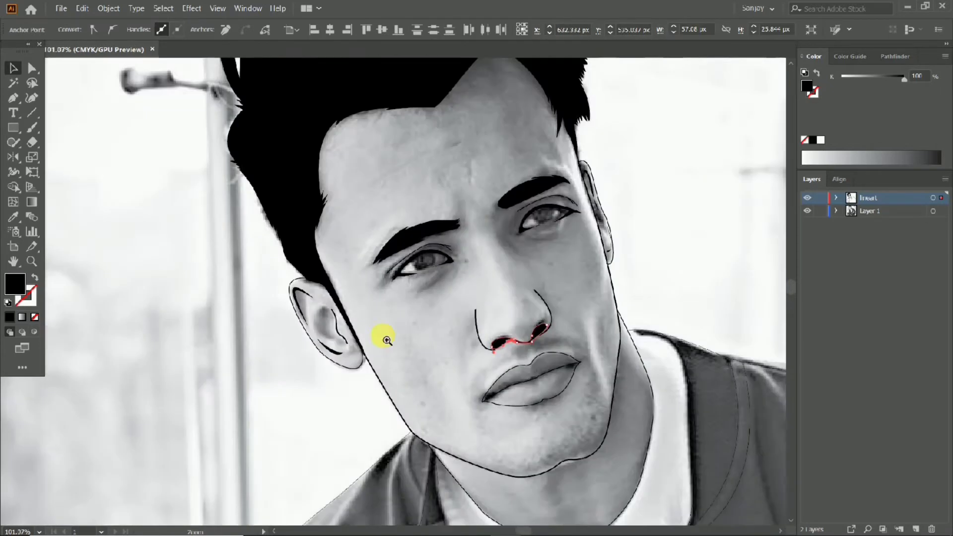
{"action": "left_click_drag", "start_coordinate": [442, 330], "coordinate": [533, 397]}
{"action": "left_click_drag", "start_coordinate": [533, 397], "coordinate": [417, 304]}
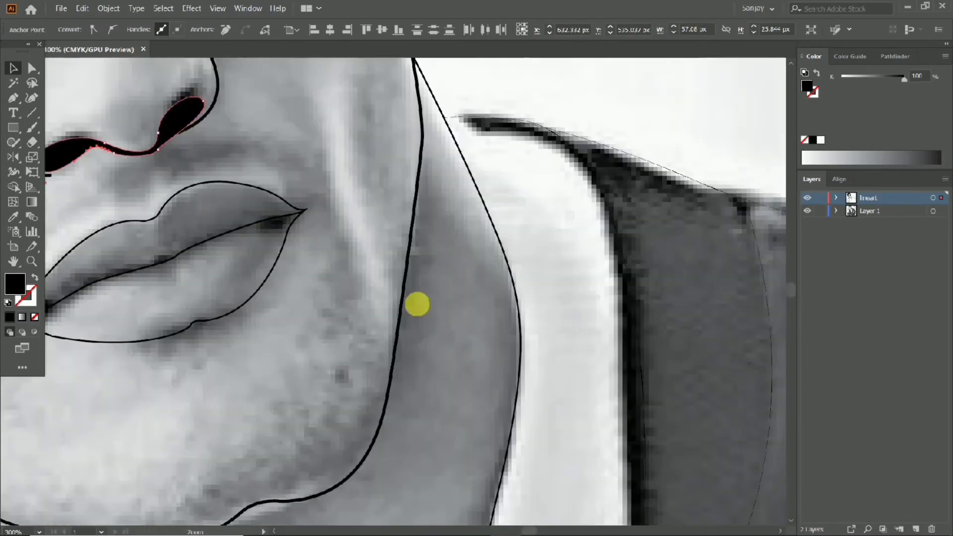
{"action": "left_click_drag", "start_coordinate": [386, 259], "coordinate": [370, 292]}
{"action": "mouse_move", "coordinate": [369, 292]}
{"action": "left_mouse_down"}
{"action": "mouse_move", "coordinate": [309, 316]}
{"action": "mouse_move", "coordinate": [393, 366]}
{"action": "mouse_move", "coordinate": [418, 367]}
{"action": "left_mouse_up"}
Step: Undo the fill and the path of the nostrils and nose base
{"action": "key", "text": "ctrl+z"}
{"action": "key", "text": "shift+x"}
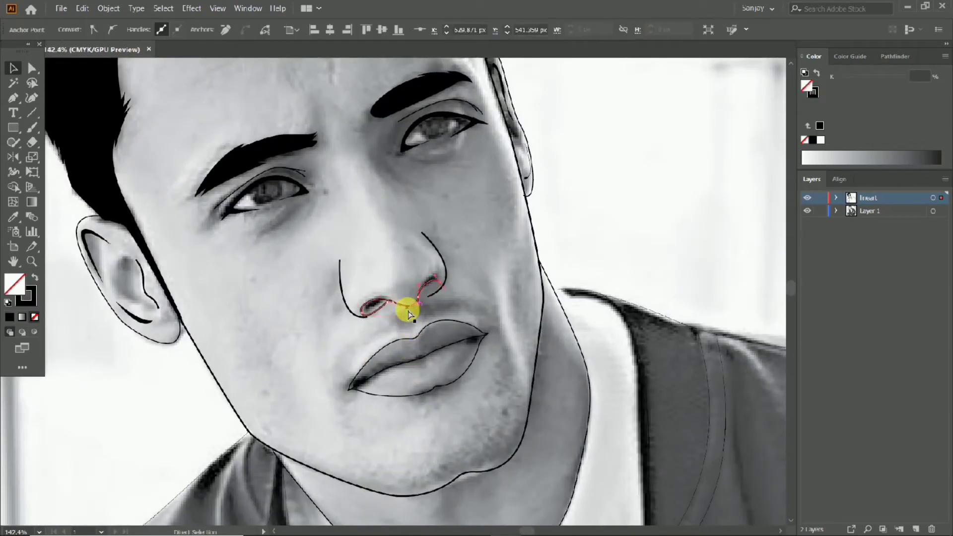
{"action": "left_click_drag", "start_coordinate": [395, 289], "coordinate": [486, 303]}
{"action": "left_click", "coordinate": [391, 312]}
{"action": "key", "text": "ctrl+z"}
{"action": "key", "text": "ctrl+z"}
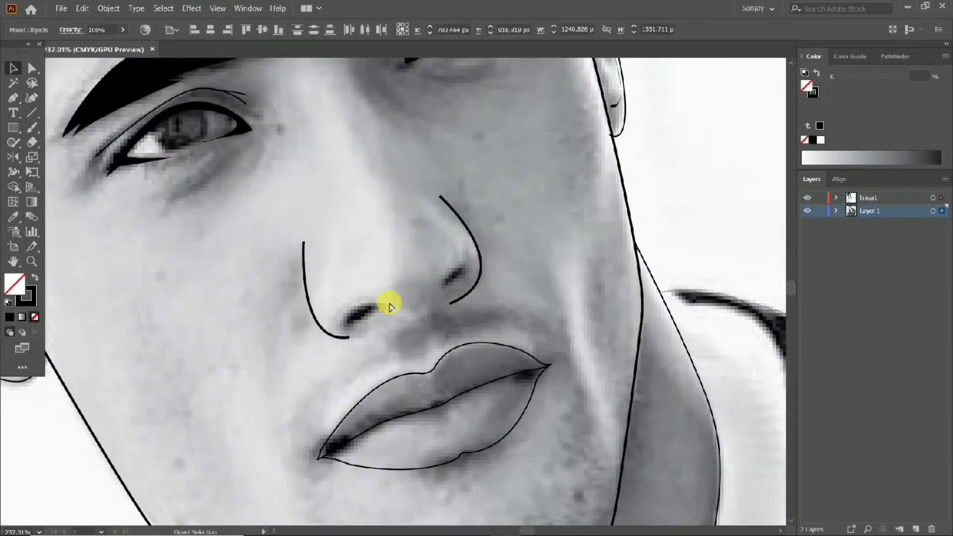
Step: On the lineart layer, trace with the Pen tool around the left-hand nostril, across the nose base and around the right-hand nostril
{"action": "left_click", "coordinate": [847, 198]}
{"action": "key", "text": "p"}
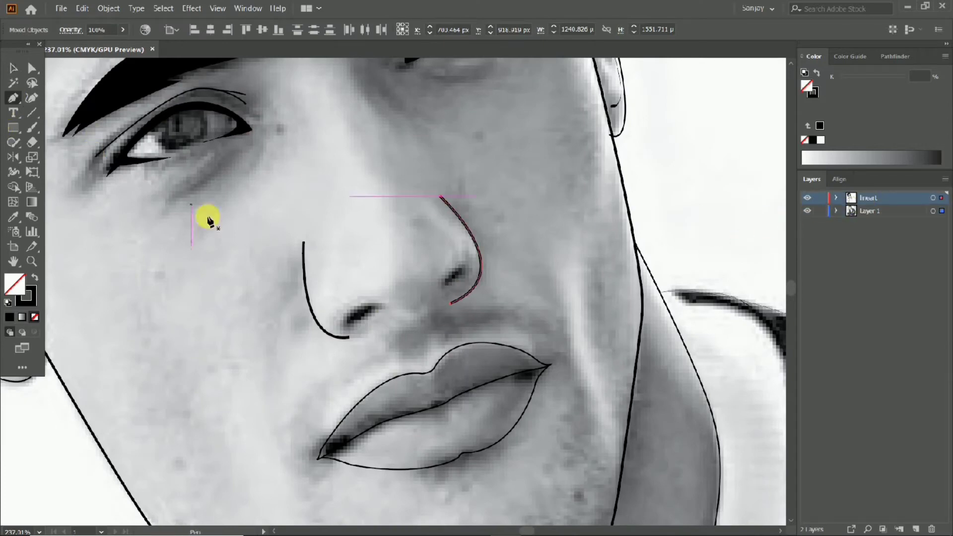
{"action": "left_click_drag", "start_coordinate": [364, 324], "coordinate": [348, 335]}
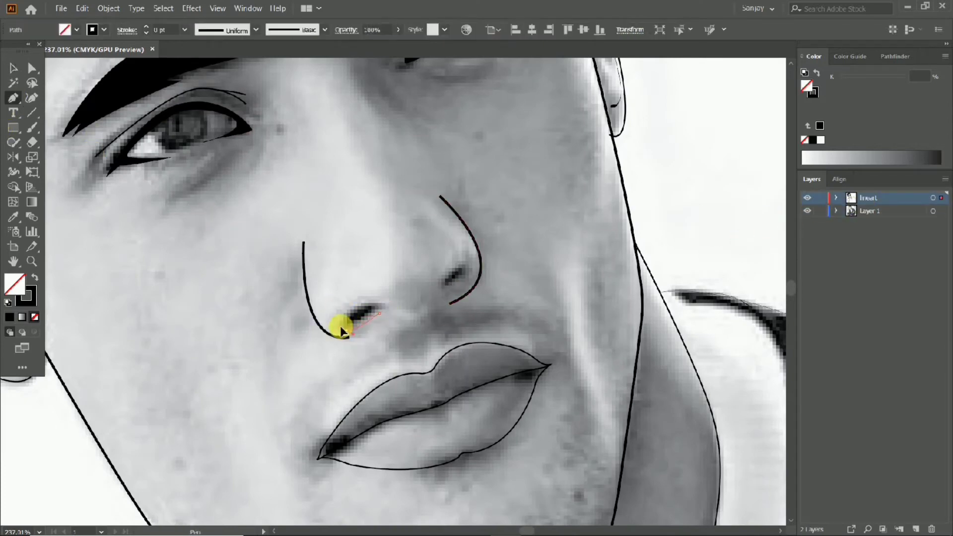
{"action": "left_click_drag", "start_coordinate": [378, 303], "coordinate": [394, 313]}
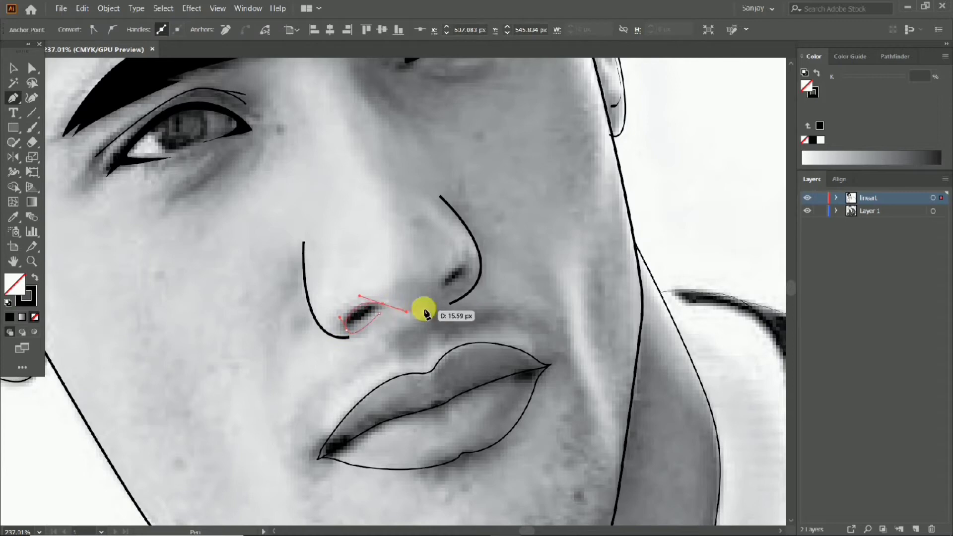
{"action": "left_click_drag", "start_coordinate": [439, 286], "coordinate": [469, 285]}
{"action": "left_click", "coordinate": [440, 303]}
{"action": "mouse_move", "coordinate": [381, 304]}
{"action": "left_mouse_down"}
{"action": "mouse_move", "coordinate": [399, 331]}
{"action": "mouse_move", "coordinate": [390, 316]}
{"action": "left_mouse_up"}
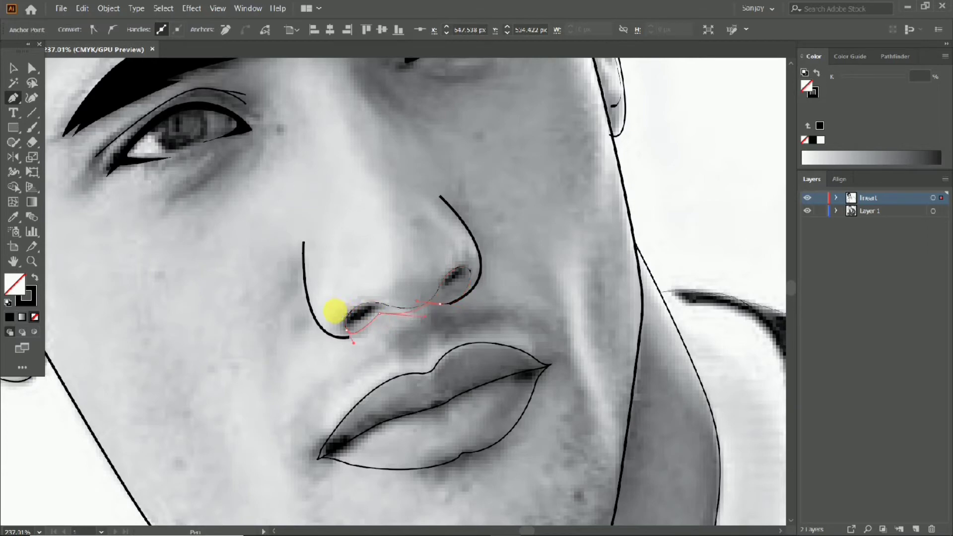
Step: Carry the nostril path back along the underside of the nose base and close it at the left-hand nostril
{"action": "left_click", "coordinate": [407, 320]}
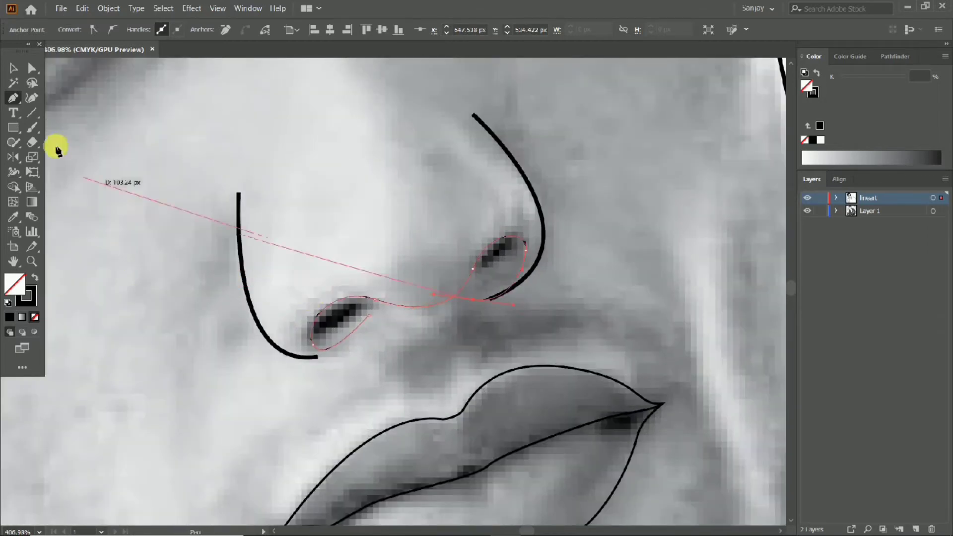
{"action": "left_click", "coordinate": [31, 101]}
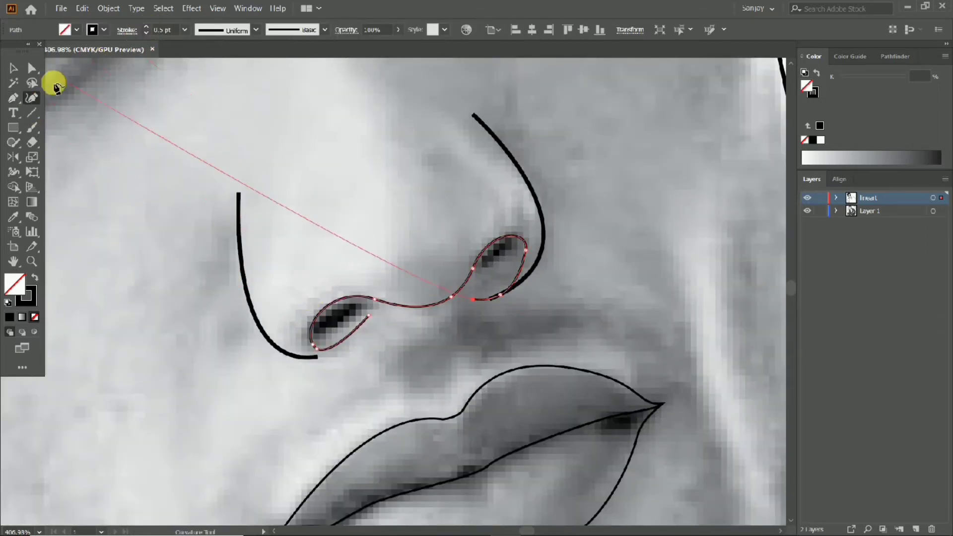
{"action": "left_click", "coordinate": [13, 98]}
{"action": "scroll", "coordinate": [531, 385], "scroll_direction": "up", "scroll_amount": 1}
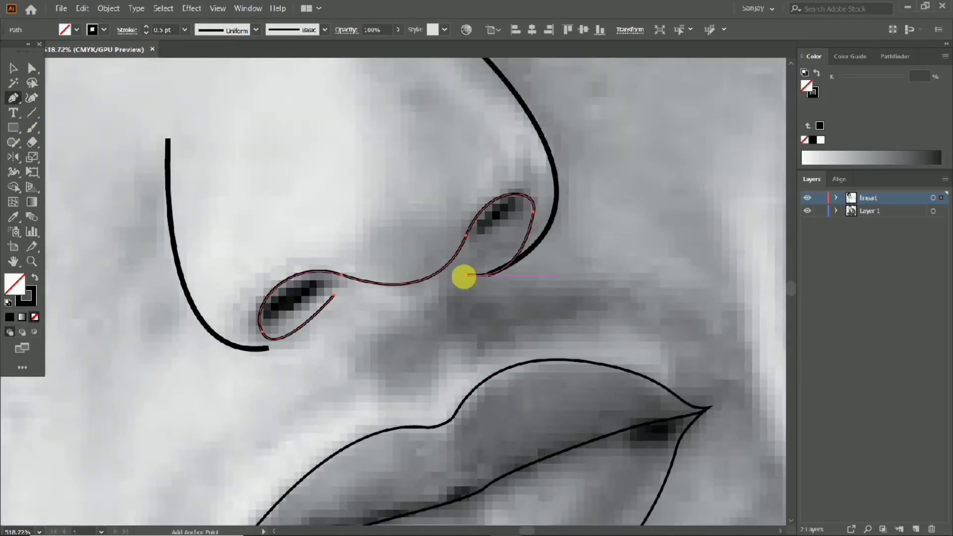
{"action": "left_click", "coordinate": [467, 275]}
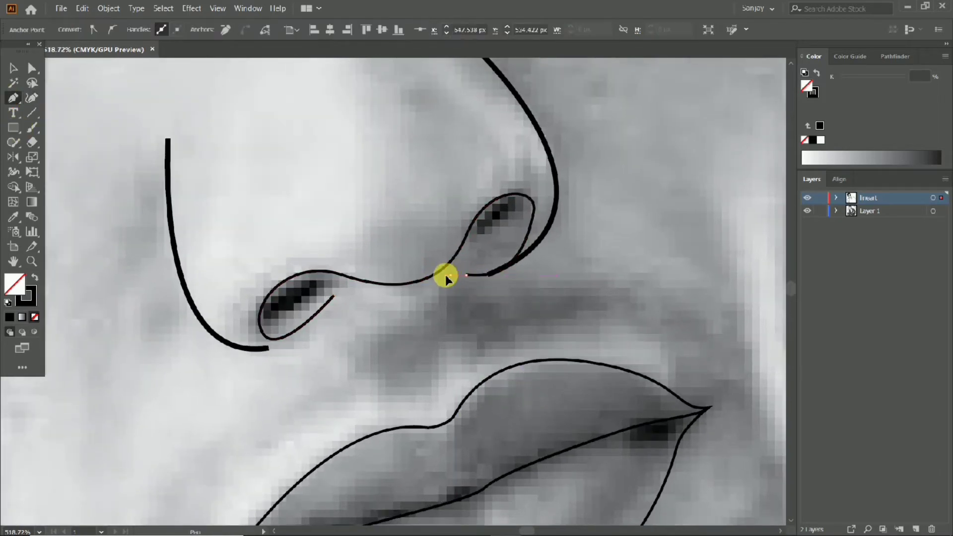
{"action": "left_click", "coordinate": [427, 273], "text": "ctrl"}
{"action": "mouse_move", "coordinate": [426, 273]}
{"action": "left_mouse_down"}
{"action": "mouse_move", "coordinate": [463, 270]}
{"action": "mouse_move", "coordinate": [441, 275]}
{"action": "left_mouse_up"}
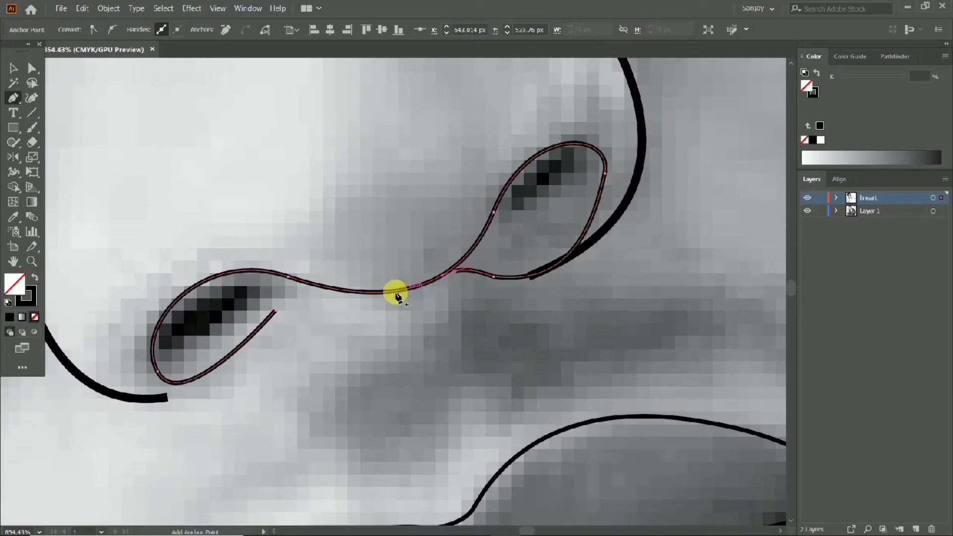
{"action": "left_click_drag", "start_coordinate": [335, 299], "coordinate": [264, 315]}
{"action": "key", "text": "ctrl+z"}
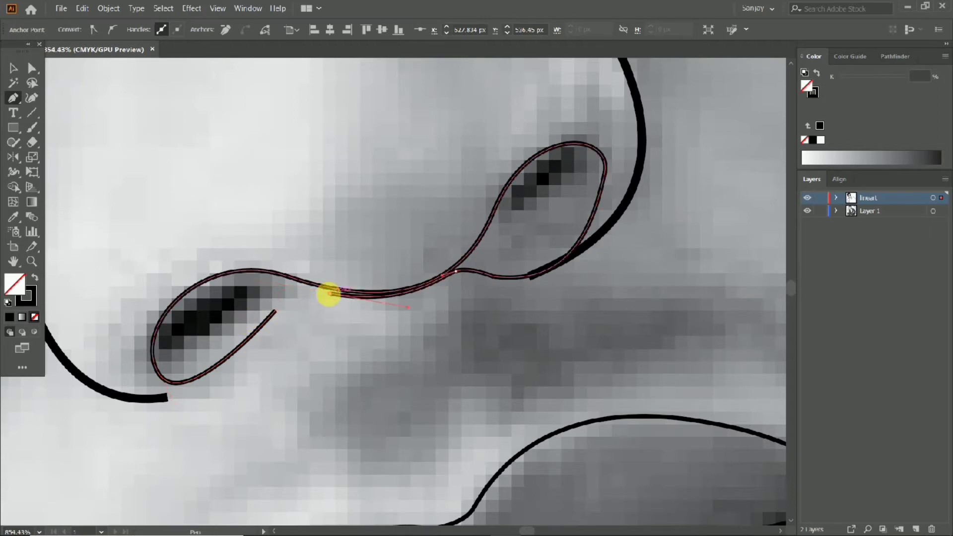
{"action": "left_click_drag", "start_coordinate": [261, 332], "coordinate": [257, 335]}
Step: Swap the closed nostril path's black stroke to a fill and check the shape across the whole face
{"action": "scroll", "coordinate": [351, 284], "scroll_direction": "down", "scroll_amount": 3}
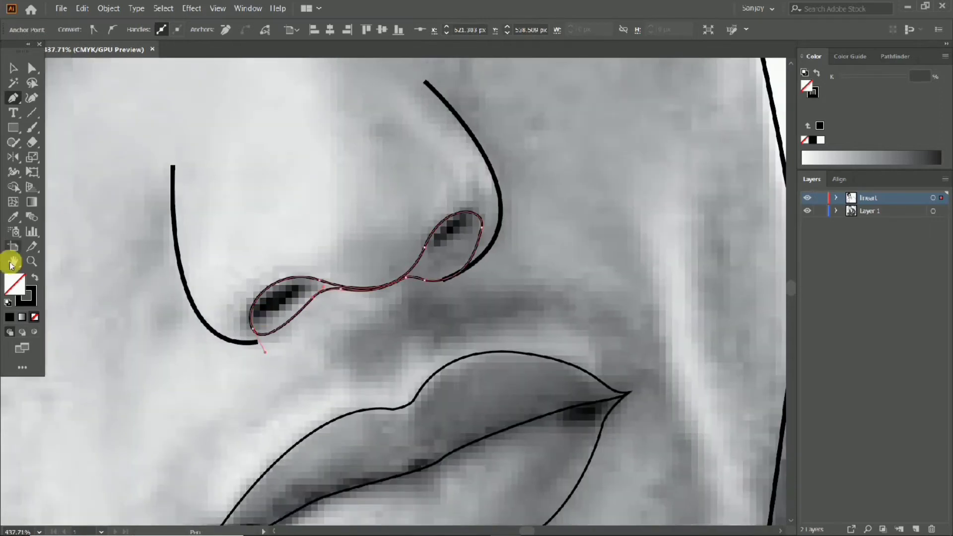
{"action": "left_click", "coordinate": [35, 279]}
{"action": "mouse_move", "coordinate": [315, 287]}
{"action": "left_mouse_down"}
{"action": "mouse_move", "coordinate": [143, 321]}
{"action": "mouse_move", "coordinate": [77, 318]}
{"action": "left_mouse_up"}
{"action": "left_click_drag", "start_coordinate": [134, 302], "coordinate": [185, 334]}
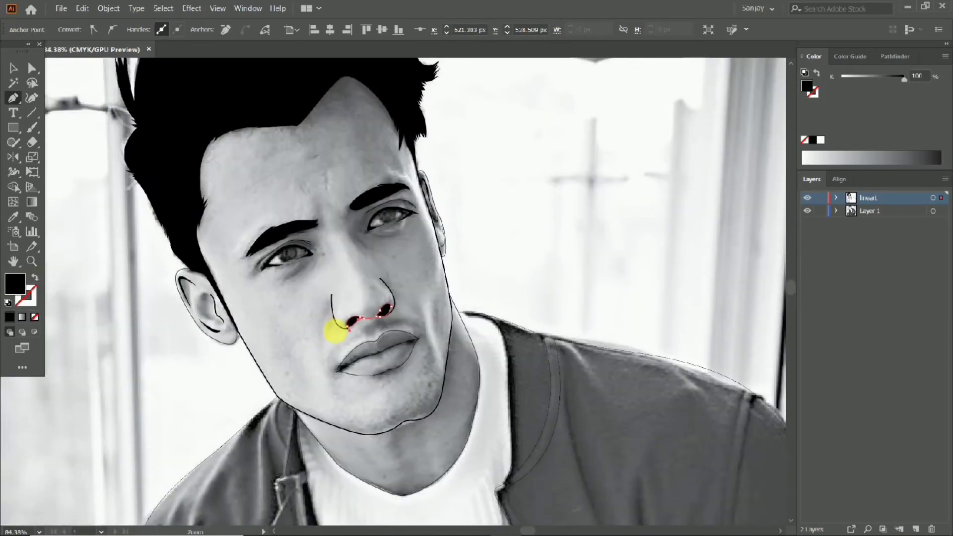
{"action": "left_click_drag", "start_coordinate": [343, 332], "coordinate": [415, 364]}
{"action": "left_click", "coordinate": [415, 363]}
{"action": "left_click_drag", "start_coordinate": [290, 127], "coordinate": [452, 284]}
{"action": "left_click", "coordinate": [427, 176]}
{"action": "key", "text": "ctrl+z"}
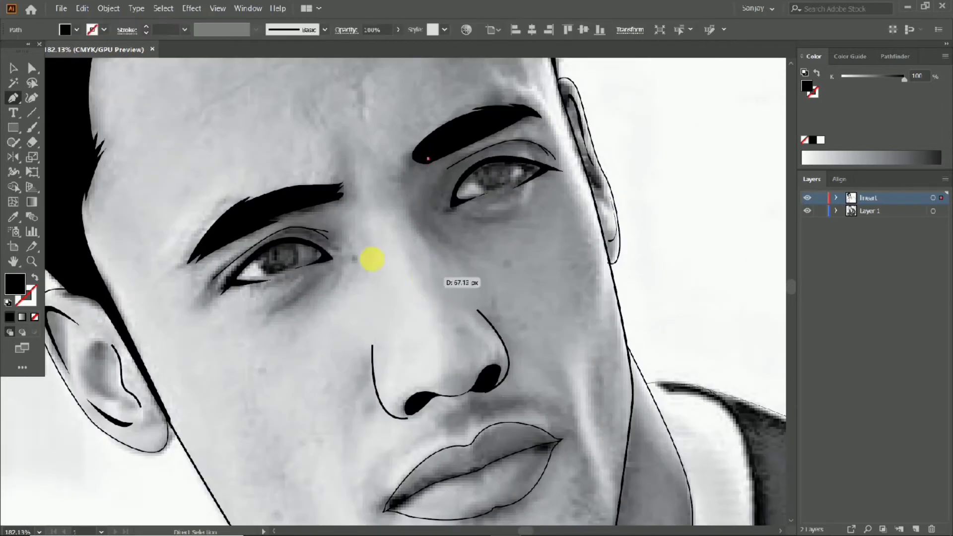
{"action": "key", "text": "ctrl+z"}
{"action": "key", "text": "ctrl+z"}
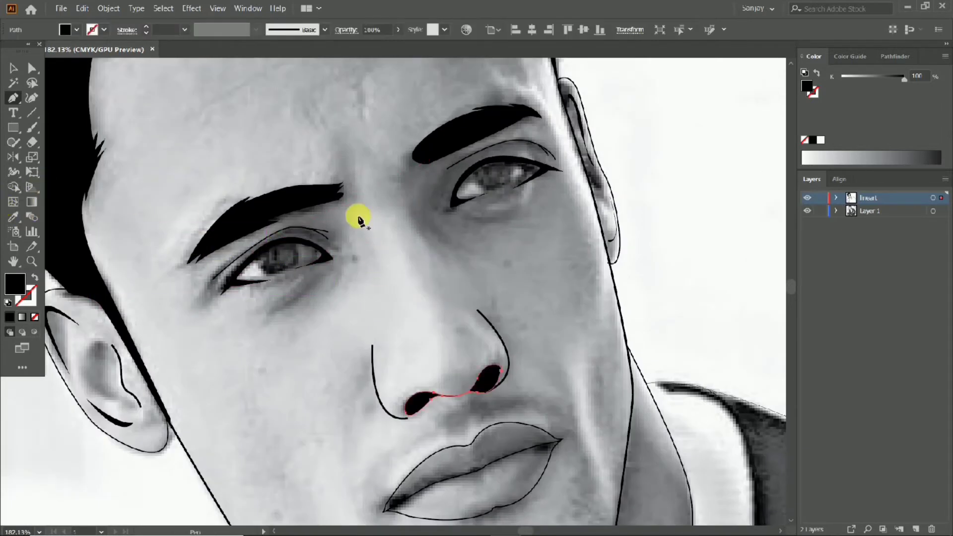
{"action": "left_click", "coordinate": [360, 210]}
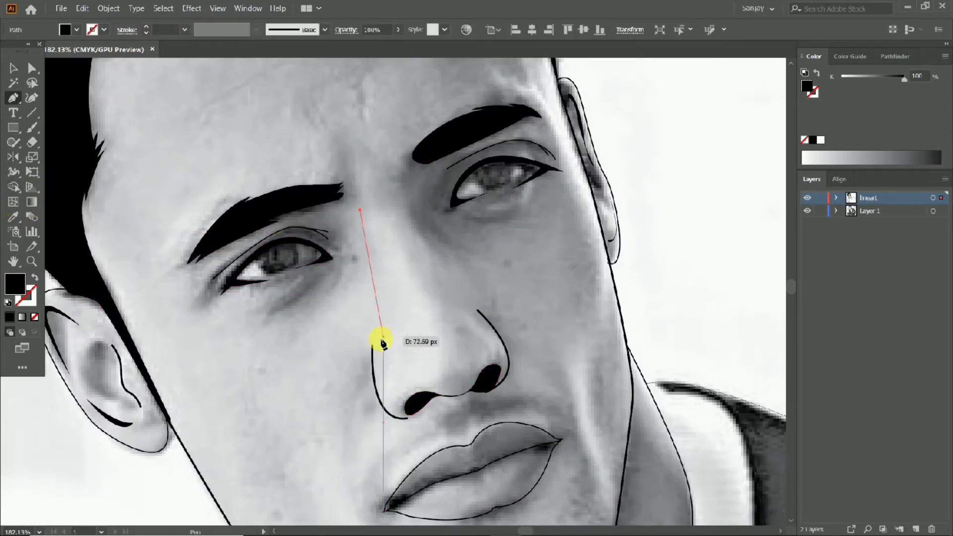
{"action": "key", "text": "ctrl+z"}
Step: Try to trace the nose bridge as a curve from beside the inner eye corner down to the left-hand nose wing
{"action": "left_click", "coordinate": [358, 227]}
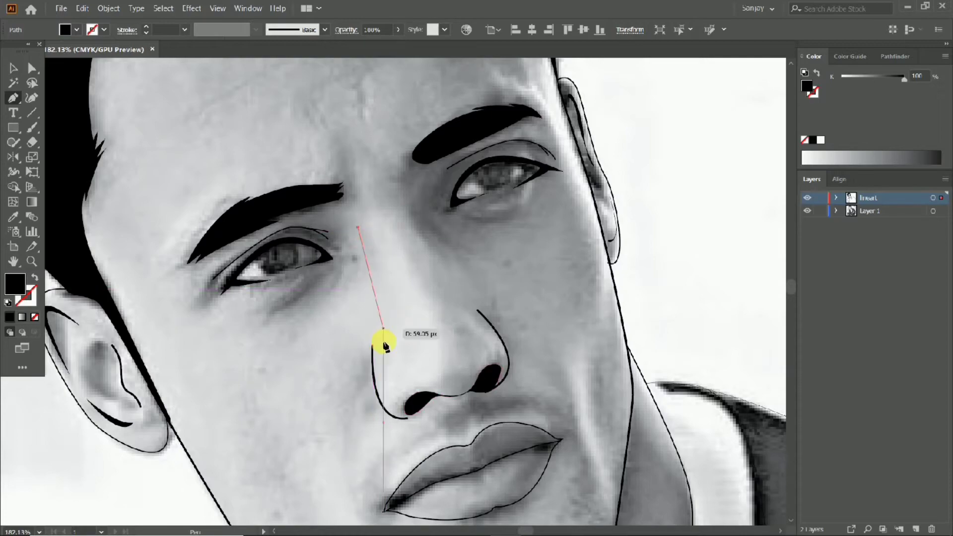
{"action": "left_click_drag", "start_coordinate": [378, 344], "coordinate": [372, 370]}
{"action": "scroll", "coordinate": [343, 360], "scroll_direction": "down", "scroll_amount": 1}
{"action": "scroll", "coordinate": [330, 353], "scroll_direction": "up", "scroll_amount": 2}
{"action": "left_click_drag", "start_coordinate": [271, 337], "coordinate": [240, 340]}
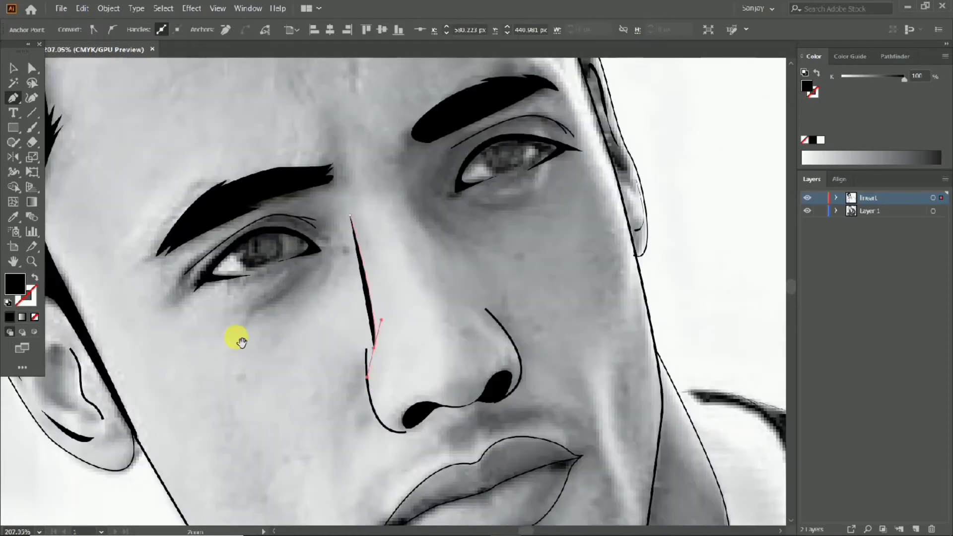
{"action": "left_click", "coordinate": [37, 275]}
{"action": "mouse_move", "coordinate": [372, 249]}
{"action": "left_mouse_down"}
{"action": "mouse_move", "coordinate": [224, 294]}
{"action": "mouse_move", "coordinate": [311, 308]}
{"action": "left_mouse_up"}
{"action": "key", "text": "ctrl+z"}
{"action": "key", "text": "ctrl+z"}
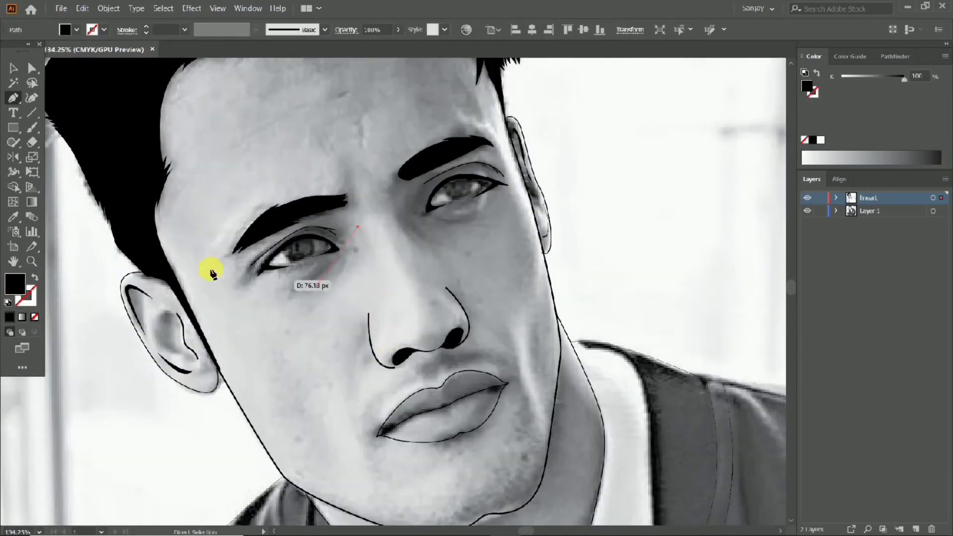
Step: On the lineart layer, draw an ellipse about 23 by 32 px over the iris of the left-hand eye
{"action": "left_click", "coordinate": [766, 287]}
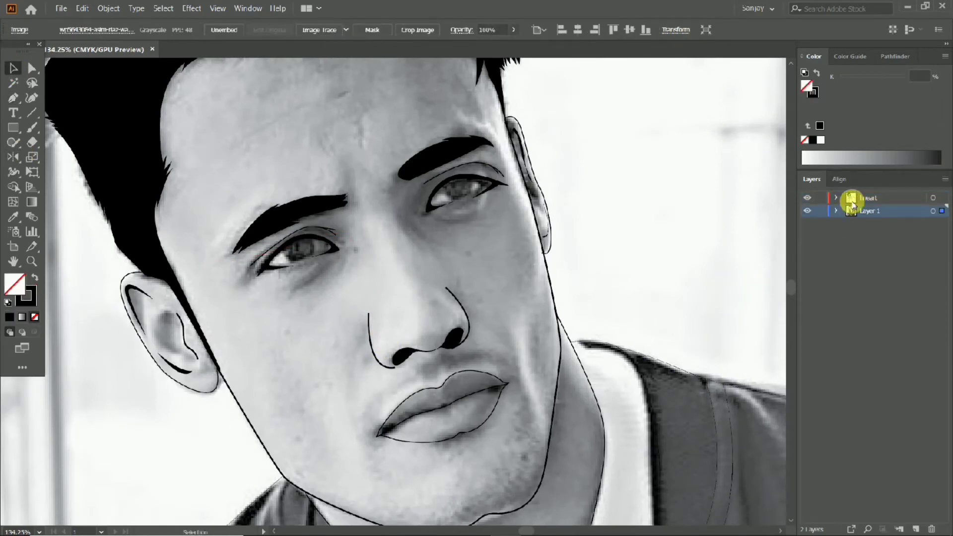
{"action": "left_click", "coordinate": [852, 199]}
{"action": "scroll", "coordinate": [132, 248], "scroll_direction": "up", "scroll_amount": 3}
{"action": "left_click", "coordinate": [13, 113]}
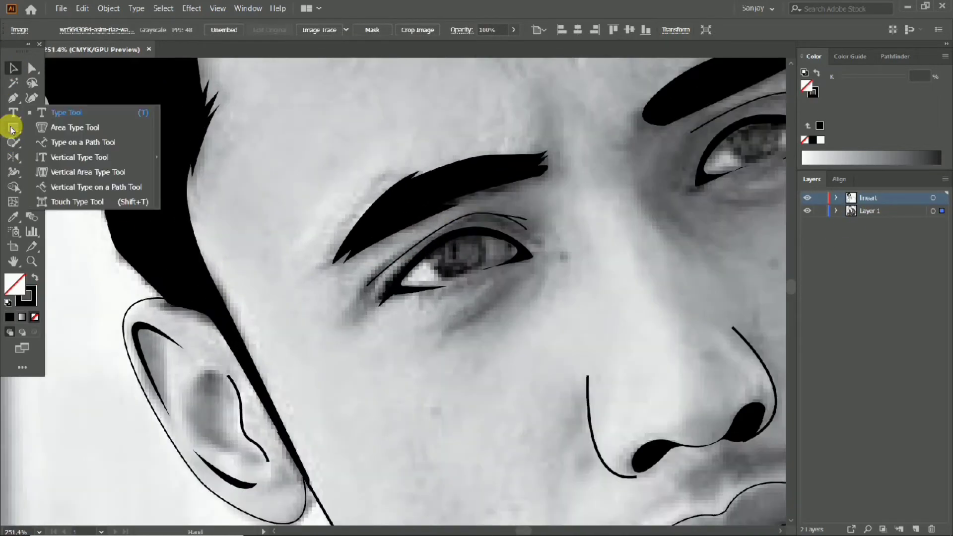
{"action": "left_click_drag", "start_coordinate": [14, 128], "coordinate": [88, 156]}
{"action": "left_click_drag", "start_coordinate": [427, 245], "coordinate": [485, 312]}
{"action": "left_click_drag", "start_coordinate": [430, 246], "coordinate": [432, 235]}
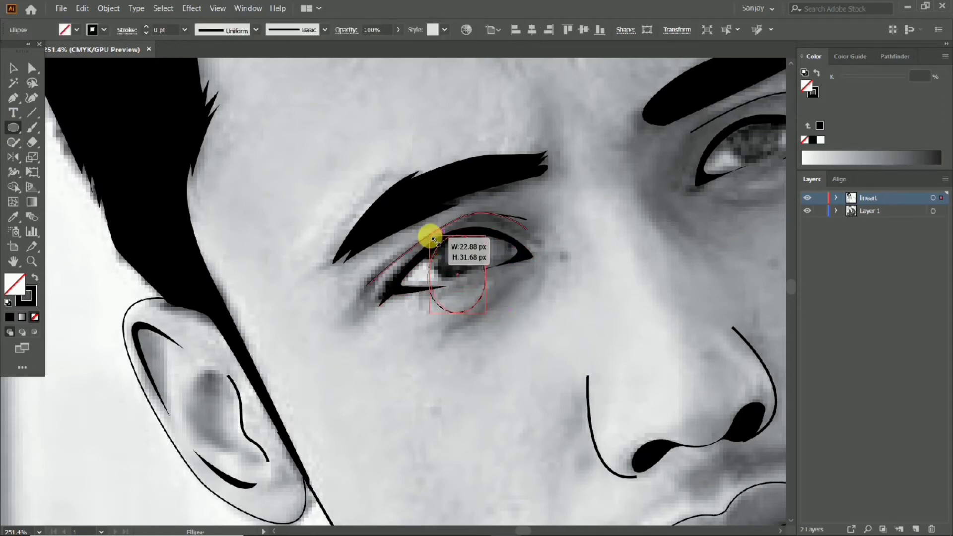
Step: Reshape the ellipse to match the iris between the eyelids and swap its black stroke to a fill
{"action": "left_click_drag", "start_coordinate": [486, 312], "coordinate": [481, 296]}
{"action": "left_click_drag", "start_coordinate": [480, 235], "coordinate": [487, 229]}
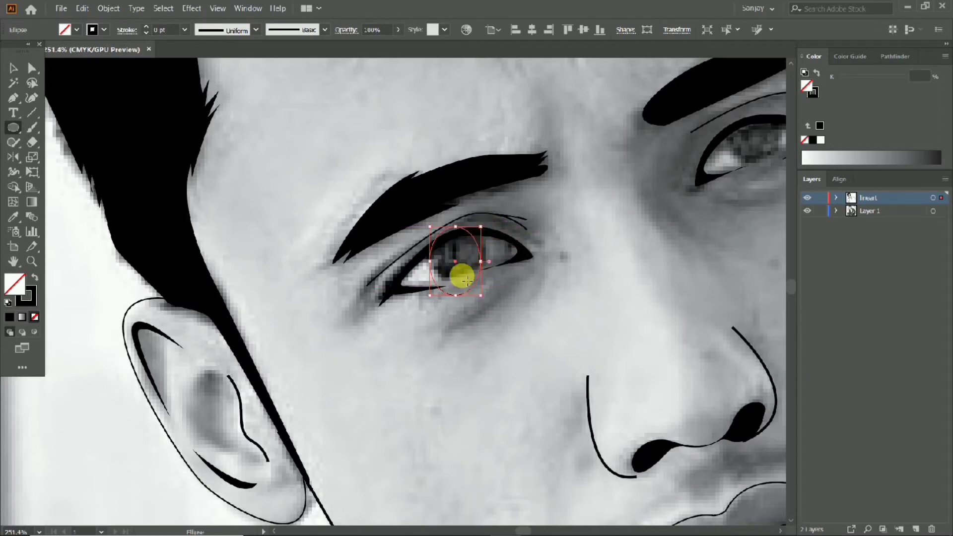
{"action": "left_click_drag", "start_coordinate": [431, 296], "coordinate": [433, 286]}
{"action": "left_click_drag", "start_coordinate": [482, 229], "coordinate": [480, 219]}
{"action": "left_click_drag", "start_coordinate": [433, 288], "coordinate": [430, 289]}
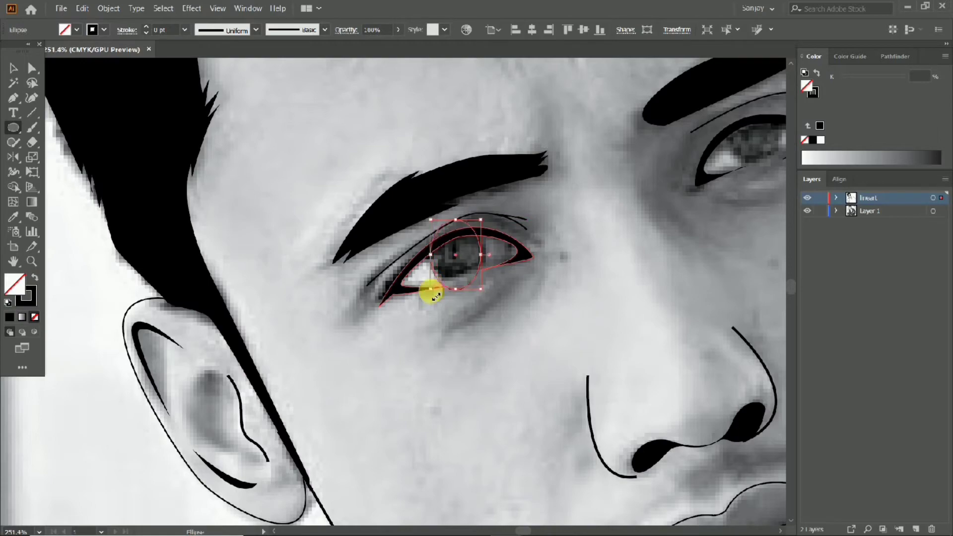
{"action": "left_click", "coordinate": [34, 276]}
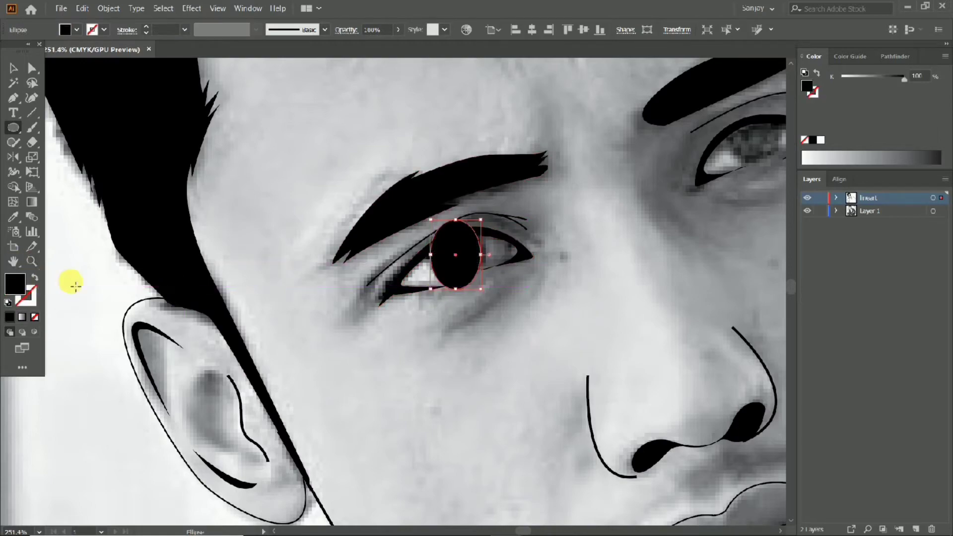
Step: Widen the black iris ellipse slightly and place a copy of it over the iris of the right-hand eye
{"action": "scroll", "coordinate": [396, 233], "scroll_direction": "down", "scroll_amount": 5}
{"action": "scroll", "coordinate": [395, 289], "scroll_direction": "up", "scroll_amount": 5}
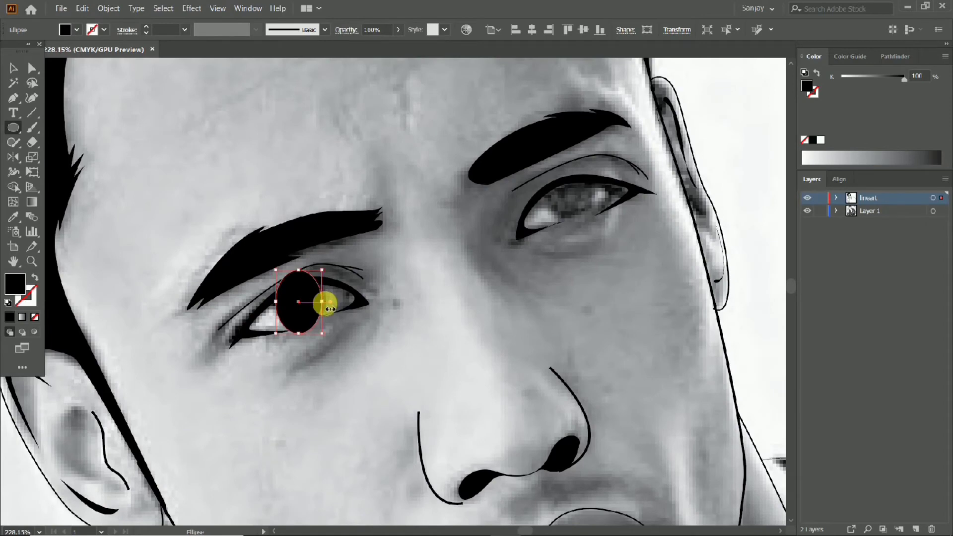
{"action": "mouse_move", "coordinate": [325, 303]}
{"action": "left_mouse_down"}
{"action": "mouse_move", "coordinate": [274, 293]}
{"action": "mouse_move", "coordinate": [318, 309]}
{"action": "left_mouse_up"}
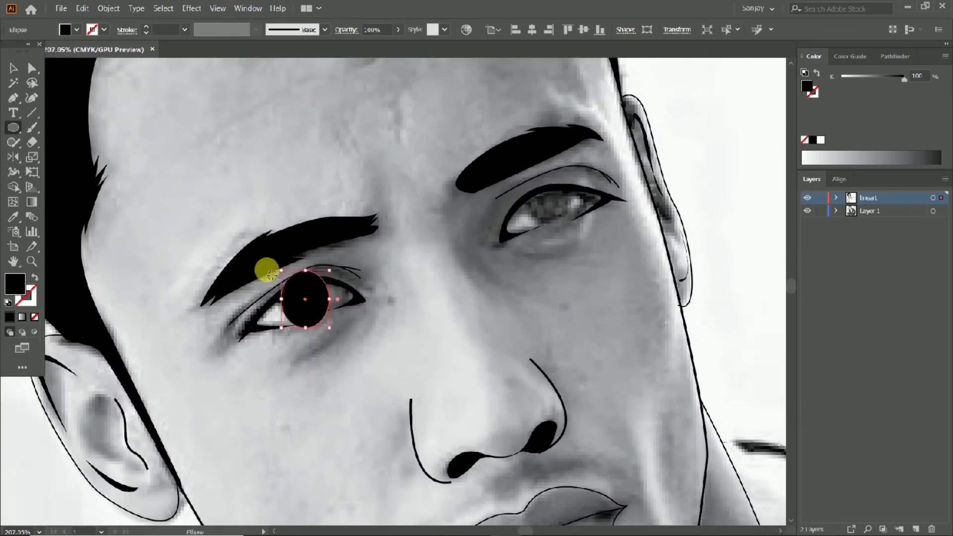
{"action": "left_click", "coordinate": [10, 69]}
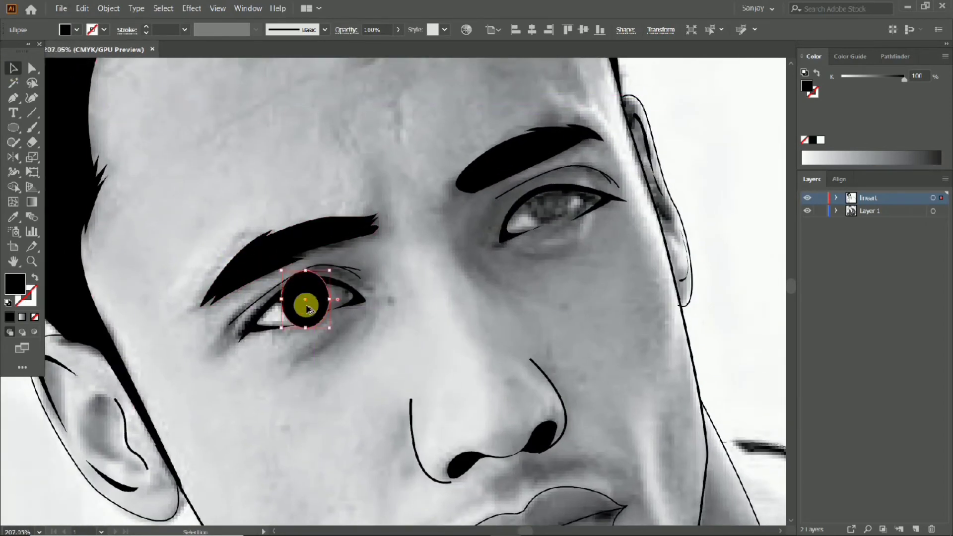
{"action": "left_click_drag", "start_coordinate": [304, 303], "coordinate": [549, 208]}
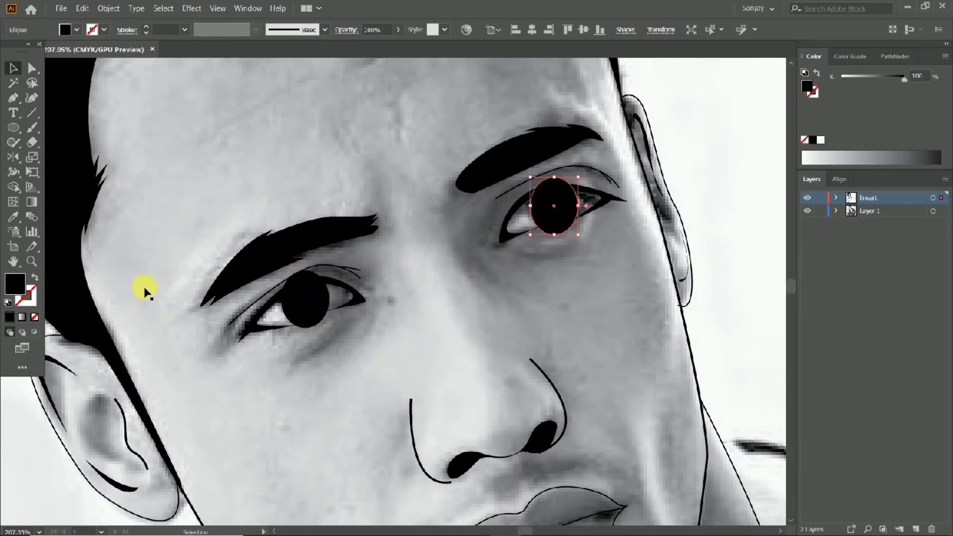
Step: Hide both iris ellipses in the lineart layer so the eyes of the photo can be traced
{"action": "scroll", "coordinate": [293, 309], "scroll_direction": "up", "scroll_amount": 3}
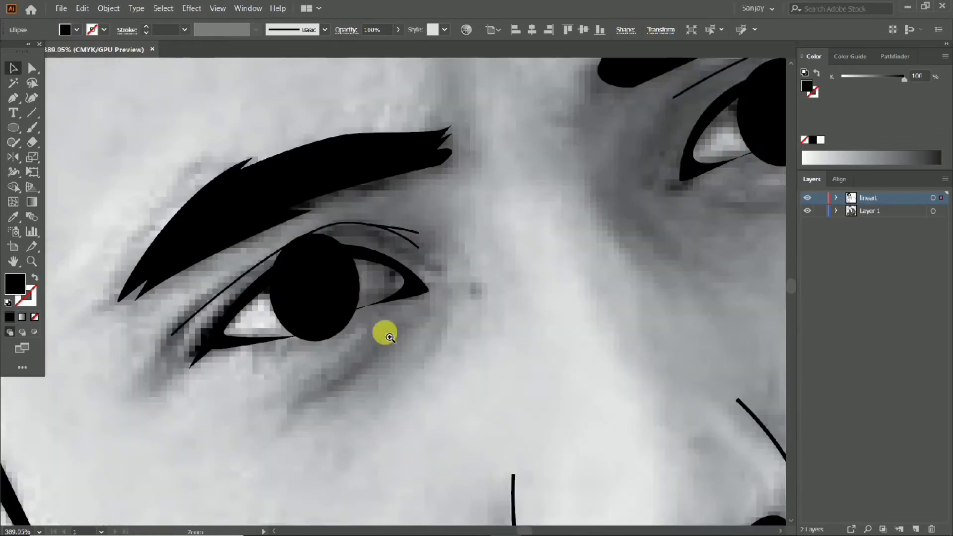
{"action": "left_click", "coordinate": [837, 199]}
{"action": "left_click", "coordinate": [806, 211]}
{"action": "left_click", "coordinate": [807, 223]}
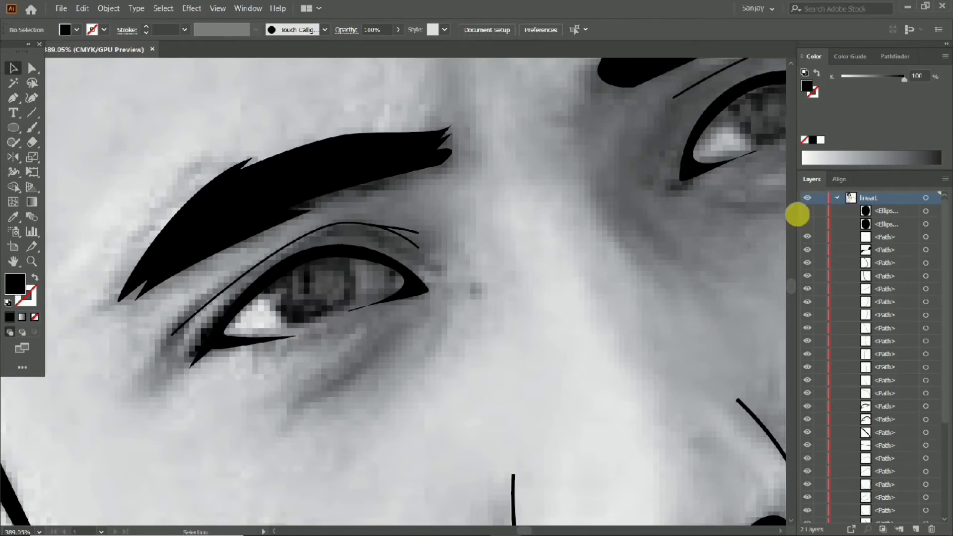
{"action": "left_click", "coordinate": [836, 198]}
Step: With the Pen tool on the lineart layer, trace the left-hand eye opening along the upper eyelid to the inner corner
{"action": "scroll", "coordinate": [330, 273], "scroll_direction": "up", "scroll_amount": 1}
{"action": "left_click", "coordinate": [6, 98]}
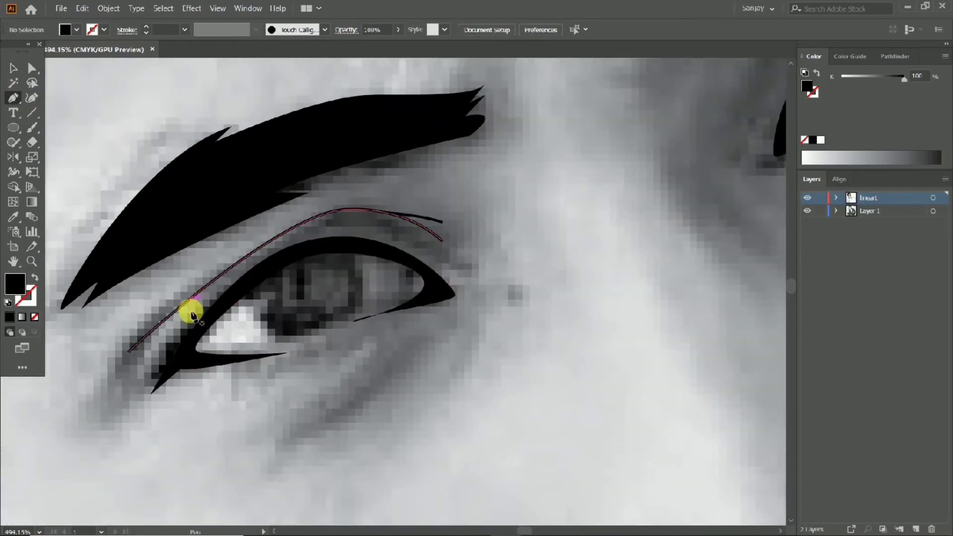
{"action": "left_click", "coordinate": [193, 334], "text": "ctrl"}
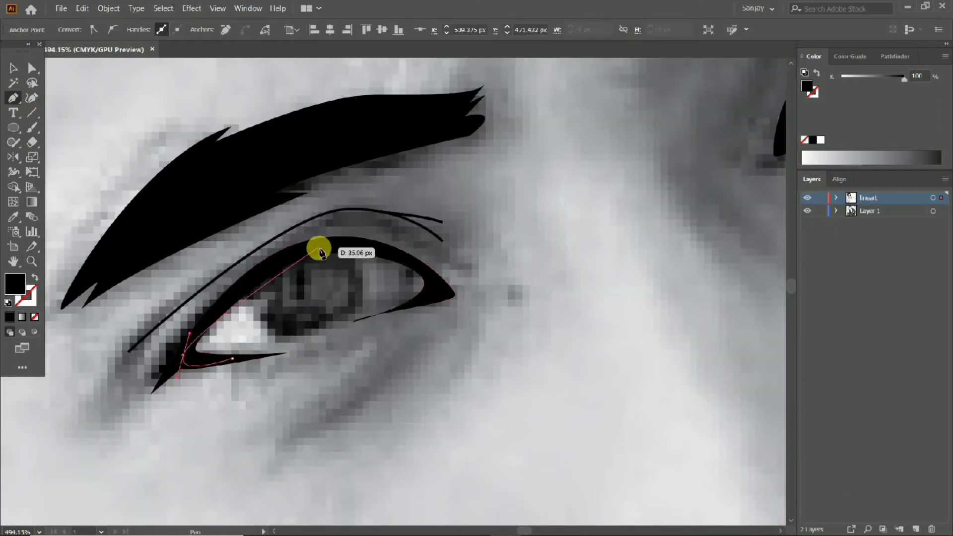
{"action": "left_click_drag", "start_coordinate": [325, 248], "coordinate": [370, 250]}
{"action": "left_click_drag", "start_coordinate": [424, 292], "coordinate": [393, 319]}
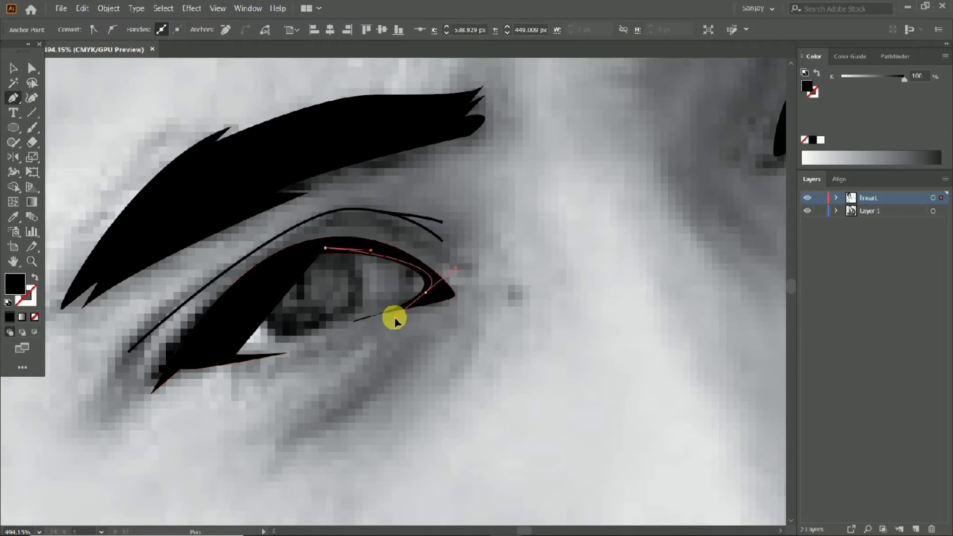
Step: Continue the left-hand eye opening along the lower lid, placing intermediate anchors, and close the path at the outer corner
{"action": "scroll", "coordinate": [344, 329], "scroll_direction": "up", "scroll_amount": 1}
{"action": "left_click_drag", "start_coordinate": [270, 357], "coordinate": [178, 389]}
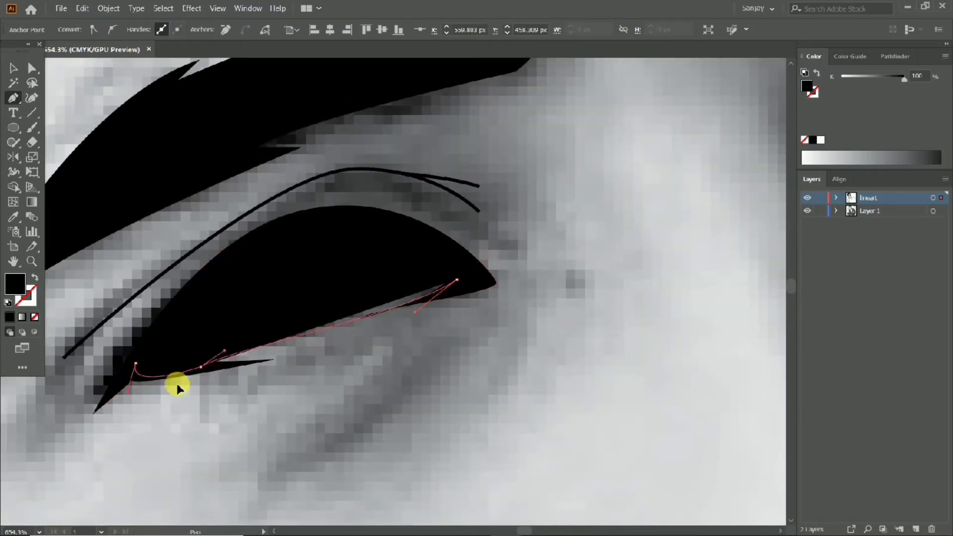
{"action": "key", "text": "ctrl+z"}
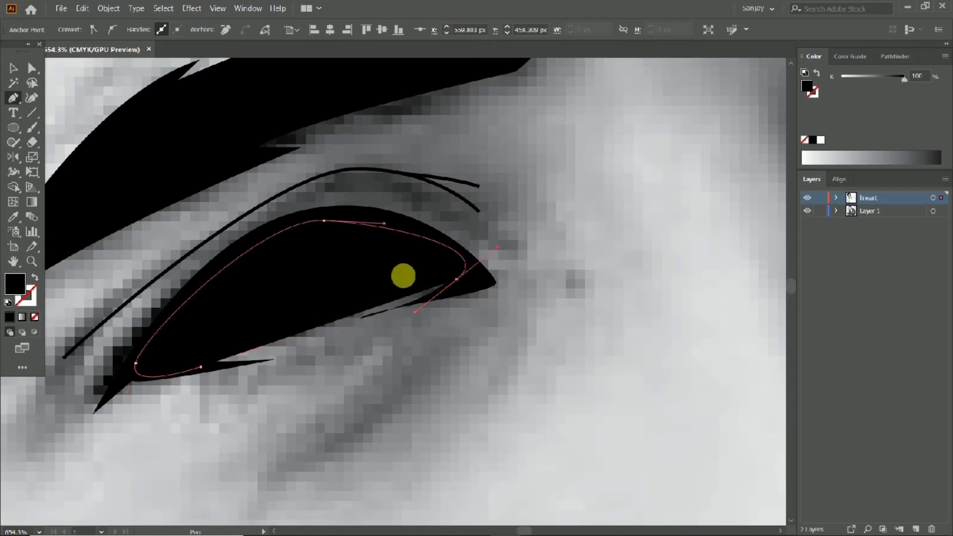
{"action": "left_click", "coordinate": [457, 280]}
{"action": "left_click", "coordinate": [363, 317]}
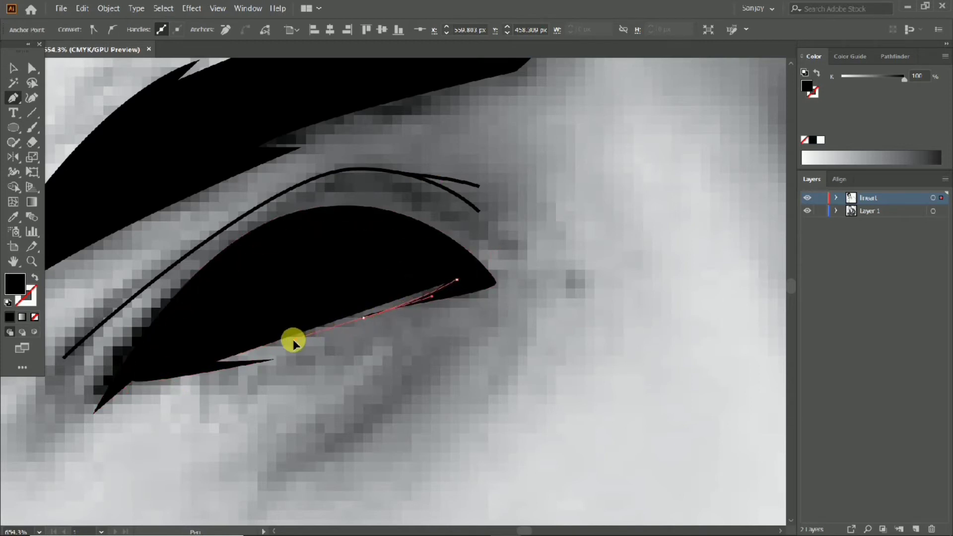
{"action": "left_click_drag", "start_coordinate": [281, 342], "coordinate": [276, 342]}
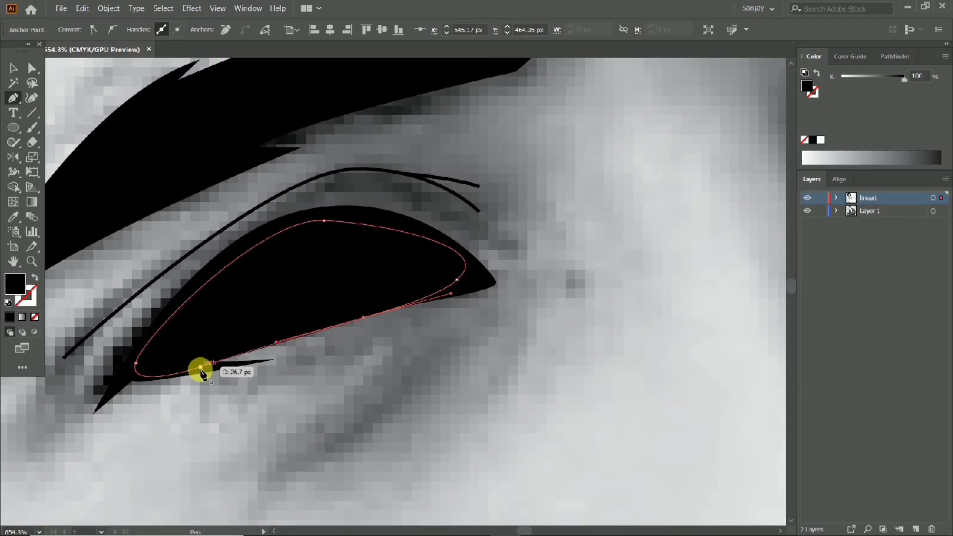
{"action": "left_click_drag", "start_coordinate": [201, 368], "coordinate": [155, 378]}
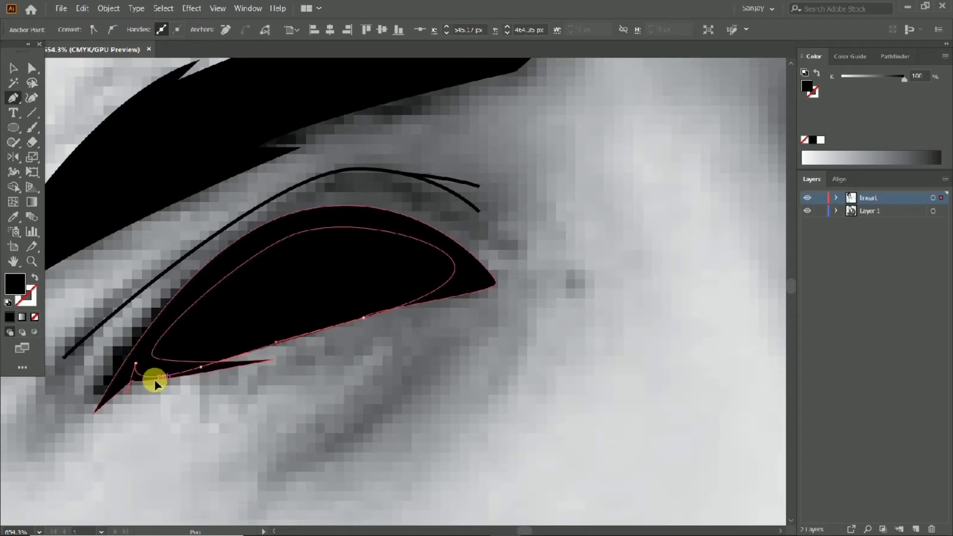
Step: Fill the left-hand eye shape with light gray, about 16% K, and send it to the back behind the black outline
{"action": "double_click", "coordinate": [15, 285]}
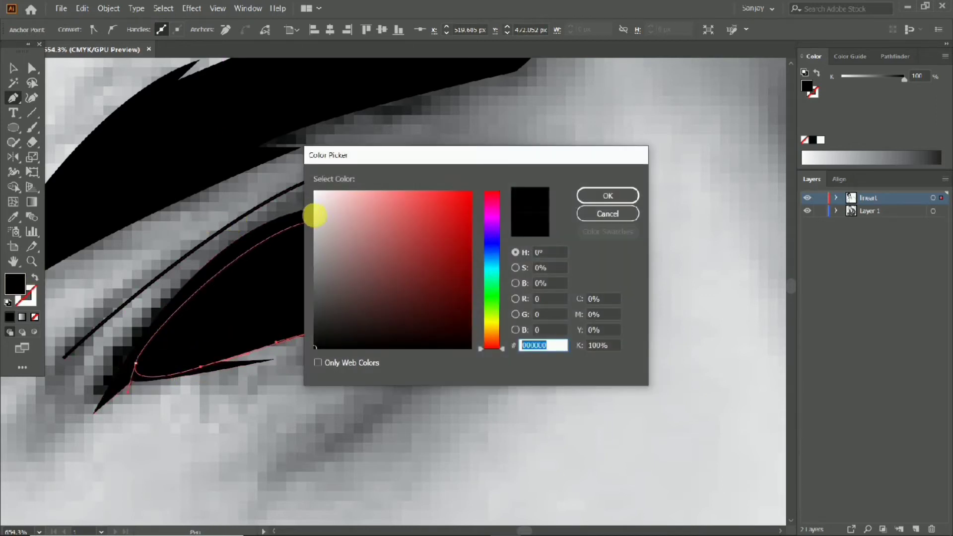
{"action": "left_click", "coordinate": [314, 216]}
{"action": "left_click", "coordinate": [609, 197]}
{"action": "key", "text": "ctrl+space"}
{"action": "left_click_drag", "start_coordinate": [460, 216], "coordinate": [346, 247]}
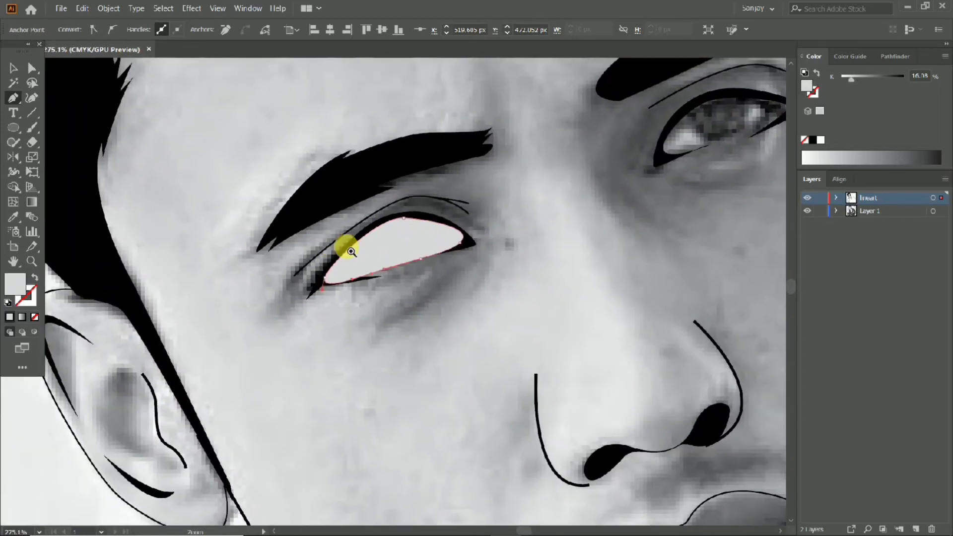
{"action": "right_click", "coordinate": [368, 250]}
{"action": "mouse_move", "coordinate": [422, 434]}
{"action": "left_click", "coordinate": [521, 453]}
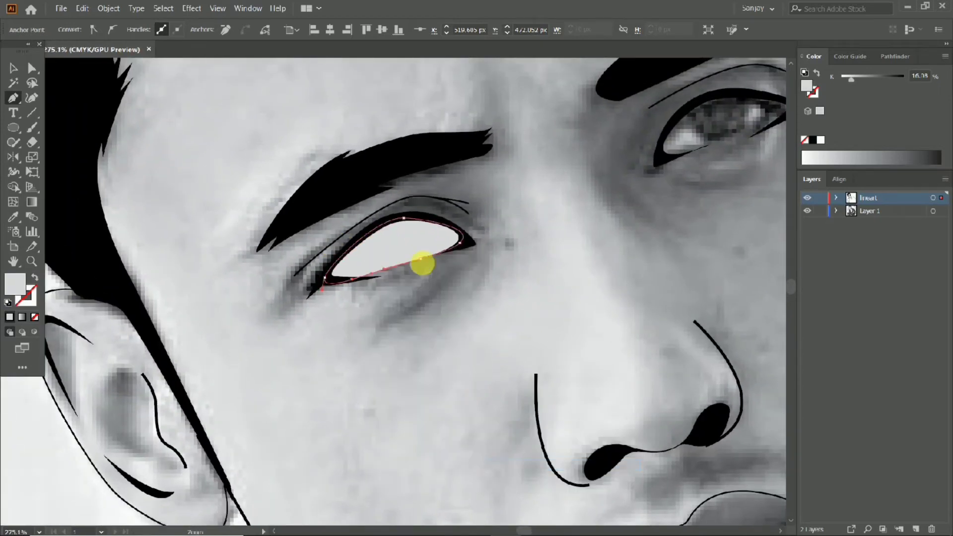
Step: Trace the opening of the right-hand eye inside its black outline as a closed light-gray Pen shape
{"action": "key", "text": "ctrl+space"}
{"action": "left_click_drag", "start_coordinate": [423, 261], "coordinate": [530, 287]}
{"action": "left_click", "coordinate": [390, 264], "text": "ctrl"}
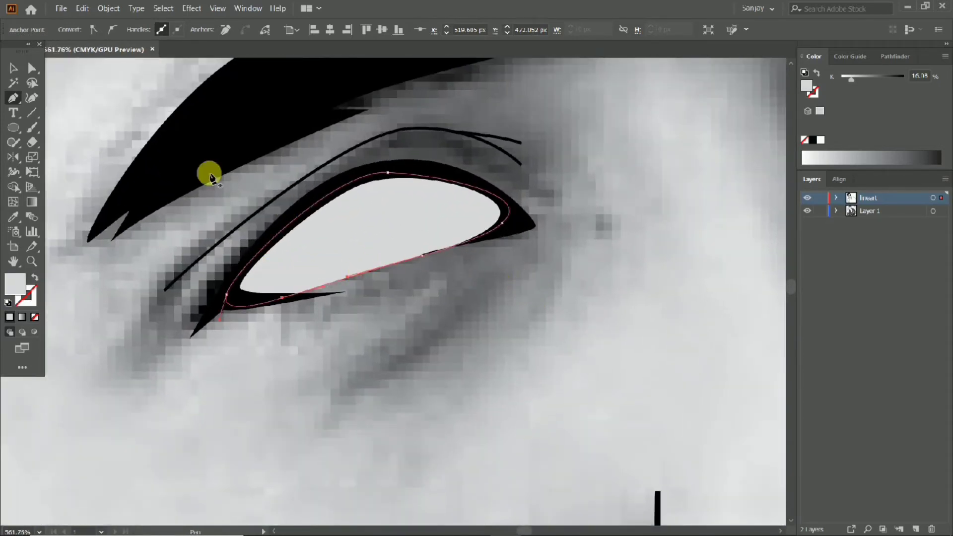
{"action": "key", "text": "space"}
{"action": "left_click_drag", "start_coordinate": [500, 234], "coordinate": [424, 275]}
{"action": "key", "text": "ctrl+space"}
{"action": "left_click_drag", "start_coordinate": [423, 276], "coordinate": [391, 276]}
{"action": "key", "text": "space"}
{"action": "left_click_drag", "start_coordinate": [621, 196], "coordinate": [379, 263]}
{"action": "left_click_drag", "start_coordinate": [625, 125], "coordinate": [667, 125]}
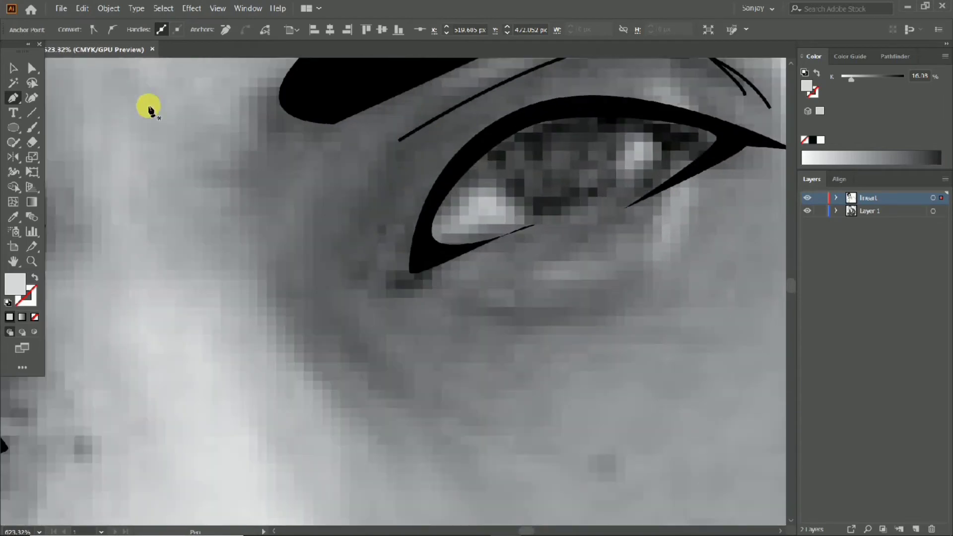
{"action": "left_click", "coordinate": [452, 253]}
{"action": "left_click_drag", "start_coordinate": [428, 231], "coordinate": [432, 209]}
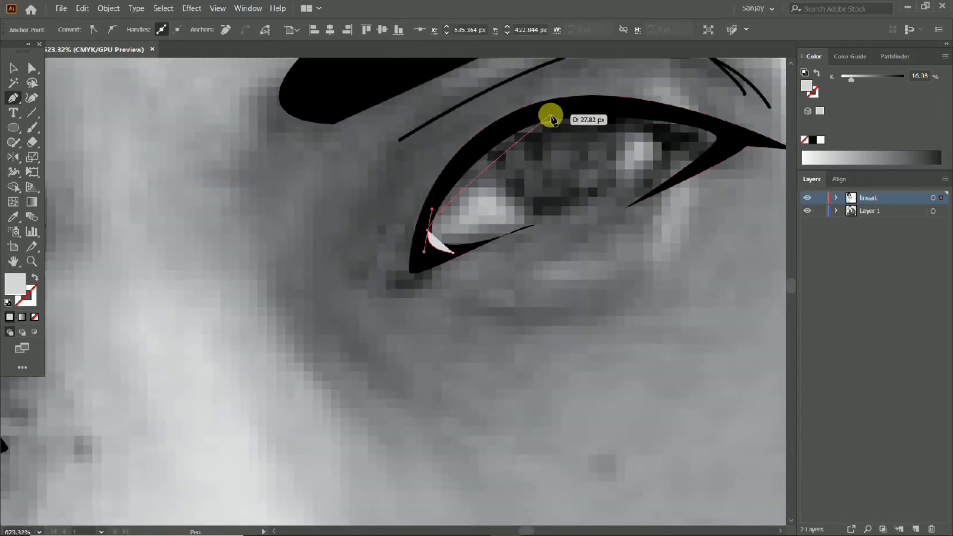
{"action": "left_click_drag", "start_coordinate": [558, 111], "coordinate": [647, 102]}
{"action": "left_click_drag", "start_coordinate": [724, 144], "coordinate": [649, 196]}
{"action": "left_click_drag", "start_coordinate": [452, 253], "coordinate": [502, 218]}
Step: Send the light-gray shape of the right-hand eye to the back, behind its black outline
{"action": "right_click", "coordinate": [499, 210]}
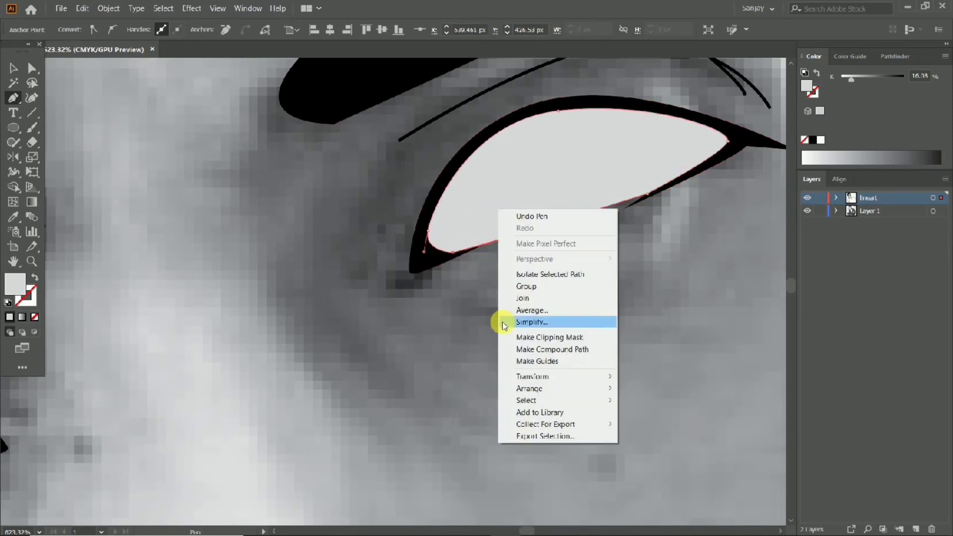
{"action": "mouse_move", "coordinate": [546, 388]}
{"action": "left_click", "coordinate": [645, 425]}
Step: Show both hidden iris ellipses in the lineart layer again
{"action": "key", "text": "ctrl+0"}
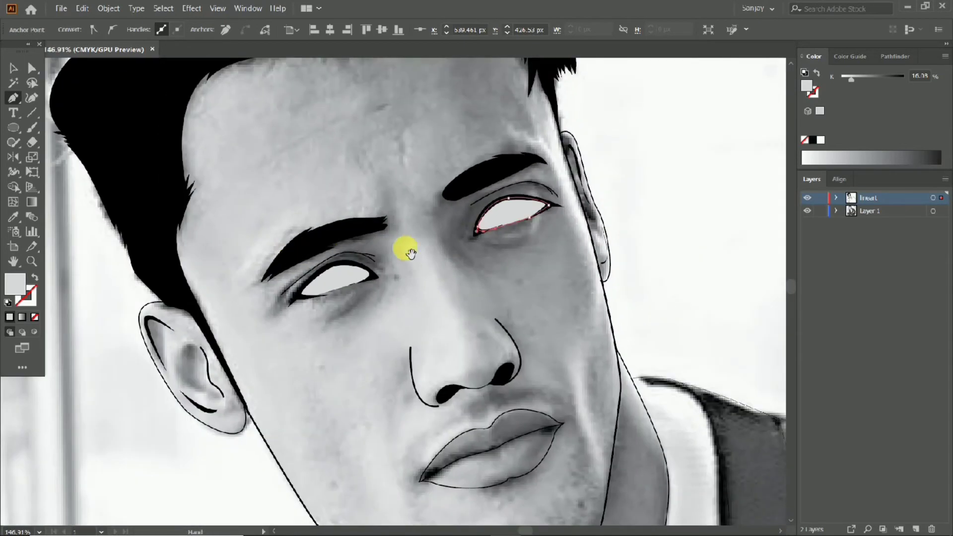
{"action": "left_click_drag", "start_coordinate": [353, 279], "coordinate": [525, 268]}
{"action": "left_click", "coordinate": [835, 197]}
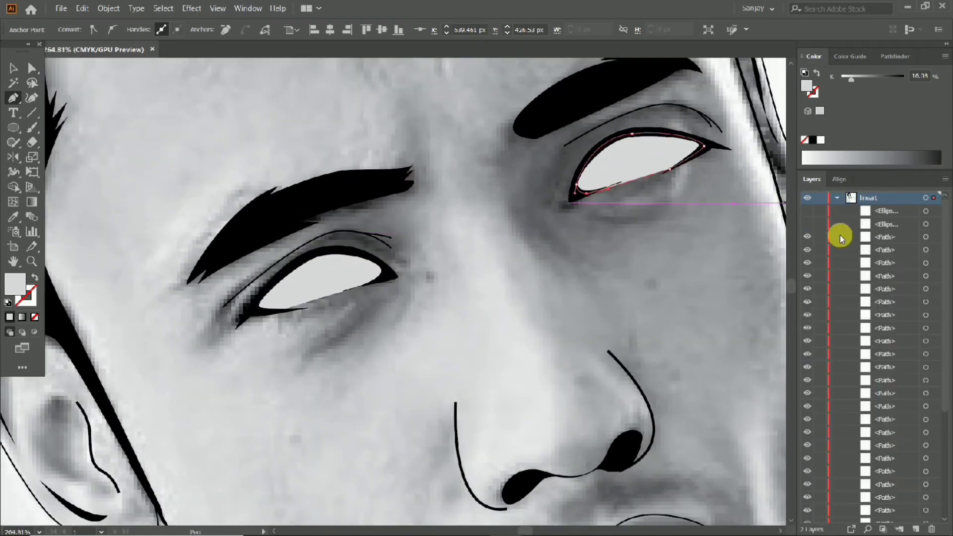
{"action": "left_click", "coordinate": [807, 211]}
{"action": "left_click", "coordinate": [807, 224]}
{"action": "left_click", "coordinate": [837, 198]}
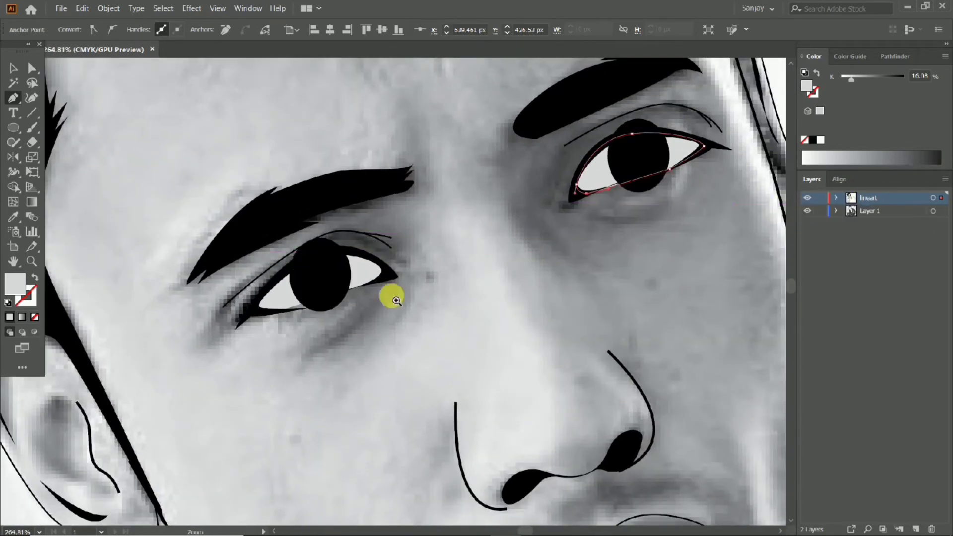
Step: Use Shape Builder on the left-hand iris and eye outline to delete the part above the eyelid and split off the eyelid overlap
{"action": "left_click_drag", "start_coordinate": [396, 301], "coordinate": [419, 303]}
{"action": "left_click", "coordinate": [28, 77]}
{"action": "left_click", "coordinate": [224, 321]}
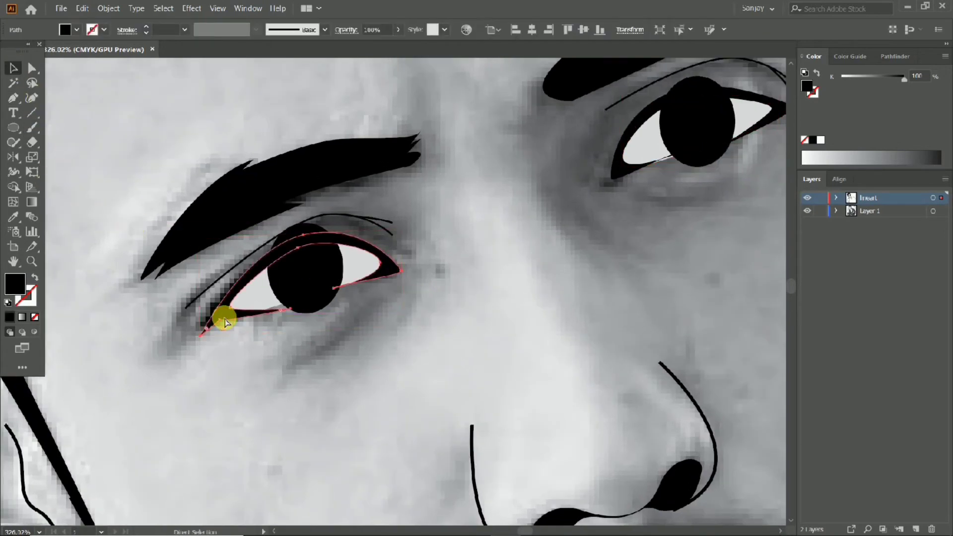
{"action": "left_click", "coordinate": [307, 266], "text": "shift"}
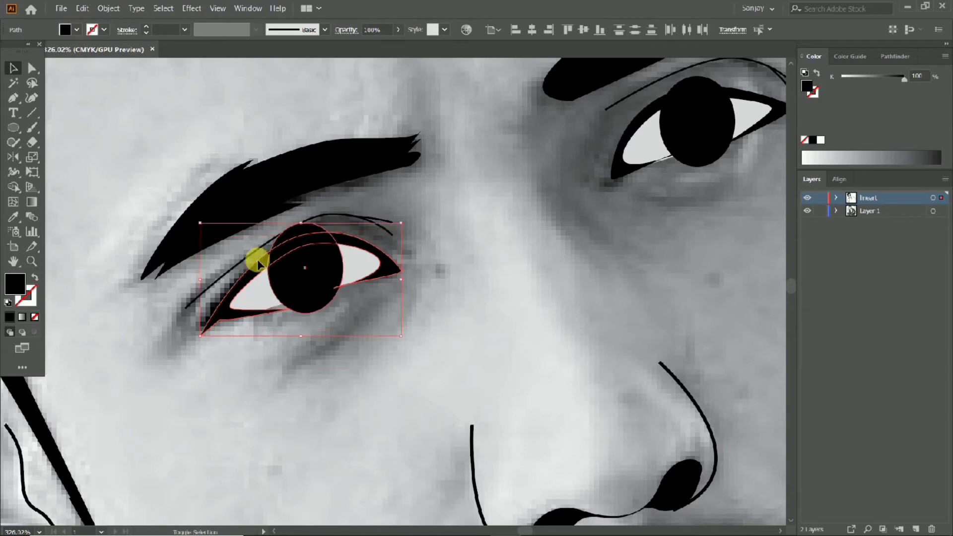
{"action": "left_click", "coordinate": [12, 187]}
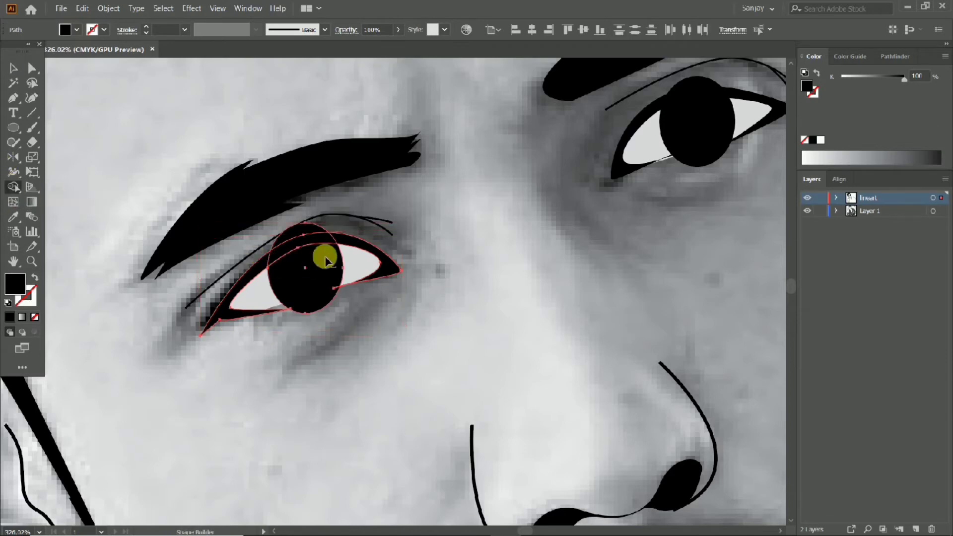
{"action": "left_click", "coordinate": [303, 227], "text": "alt"}
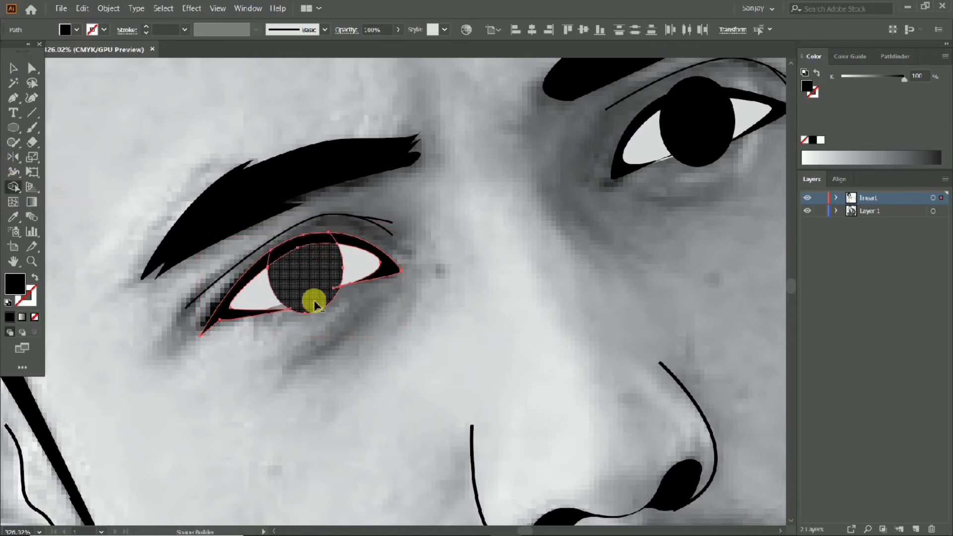
{"action": "left_click", "coordinate": [306, 244]}
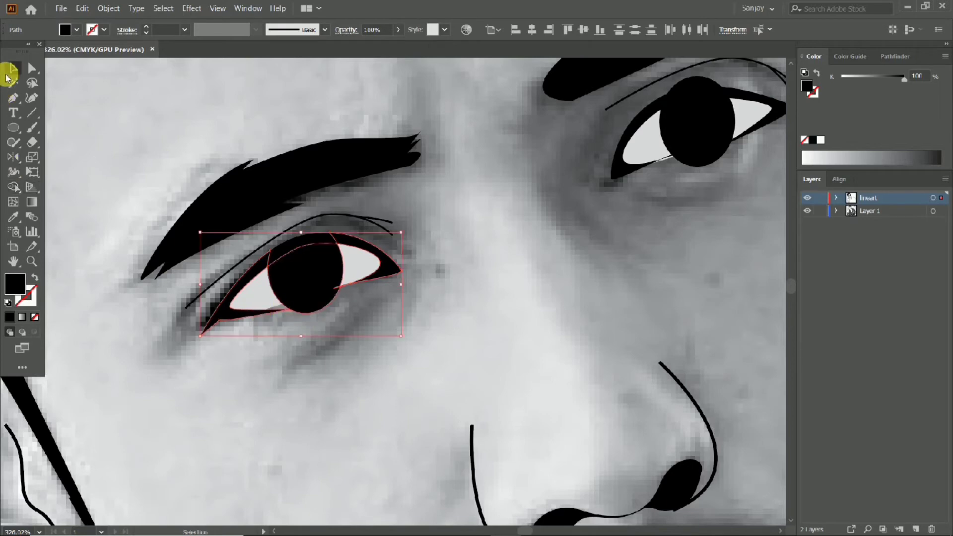
Step: Select the trimmed iris of the left-hand eye and set its fill color to dark red 351111
{"action": "left_click", "coordinate": [298, 307]}
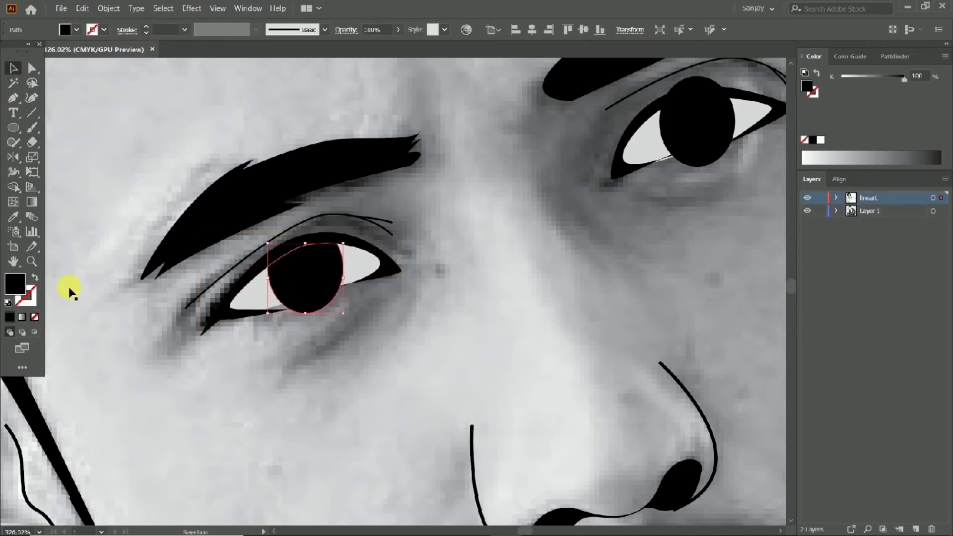
{"action": "double_click", "coordinate": [27, 298]}
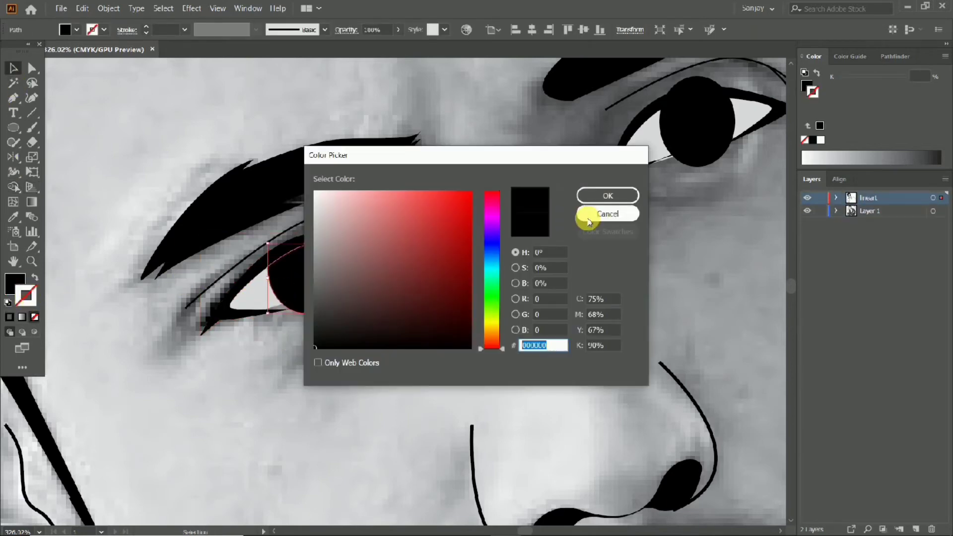
{"action": "left_click", "coordinate": [607, 215]}
{"action": "double_click", "coordinate": [13, 286]}
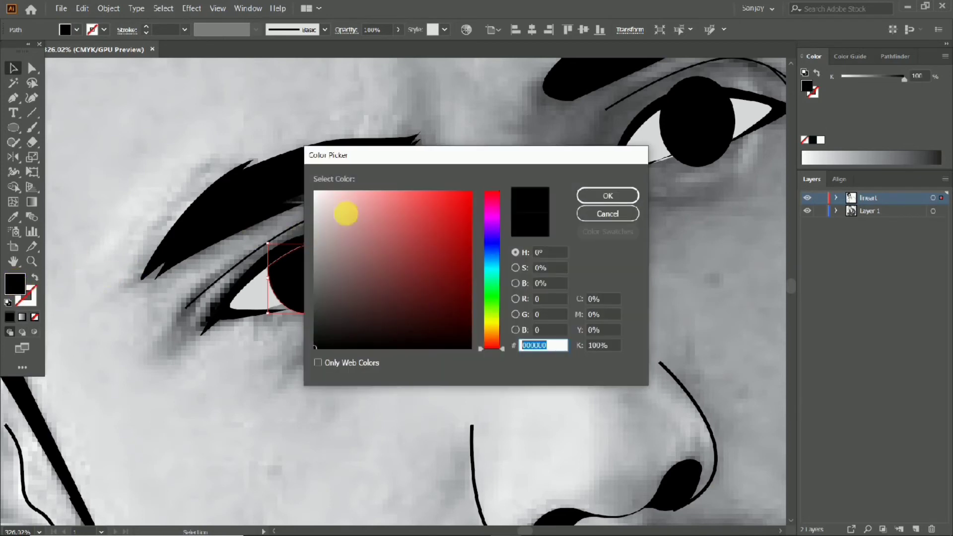
{"action": "left_click", "coordinate": [457, 266]}
{"action": "left_click", "coordinate": [469, 249]}
{"action": "mouse_move", "coordinate": [469, 285]}
{"action": "left_mouse_down"}
{"action": "mouse_move", "coordinate": [407, 289]}
{"action": "mouse_move", "coordinate": [417, 279]}
{"action": "mouse_move", "coordinate": [437, 293]}
{"action": "mouse_move", "coordinate": [357, 314]}
{"action": "mouse_move", "coordinate": [419, 321]}
{"action": "left_mouse_up"}
{"action": "left_click", "coordinate": [608, 195]}
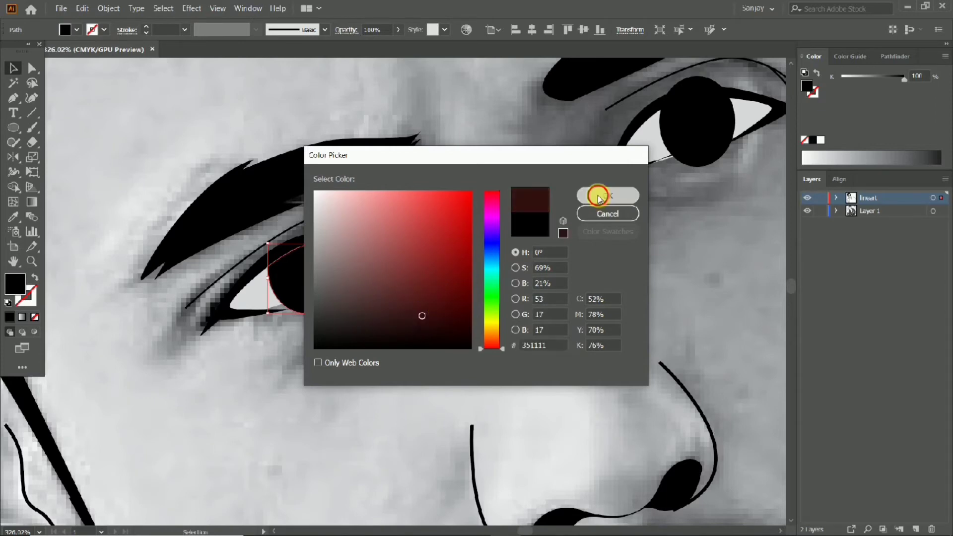
Step: Try other dark red fill shades on the left-hand iris
{"action": "double_click", "coordinate": [8, 286]}
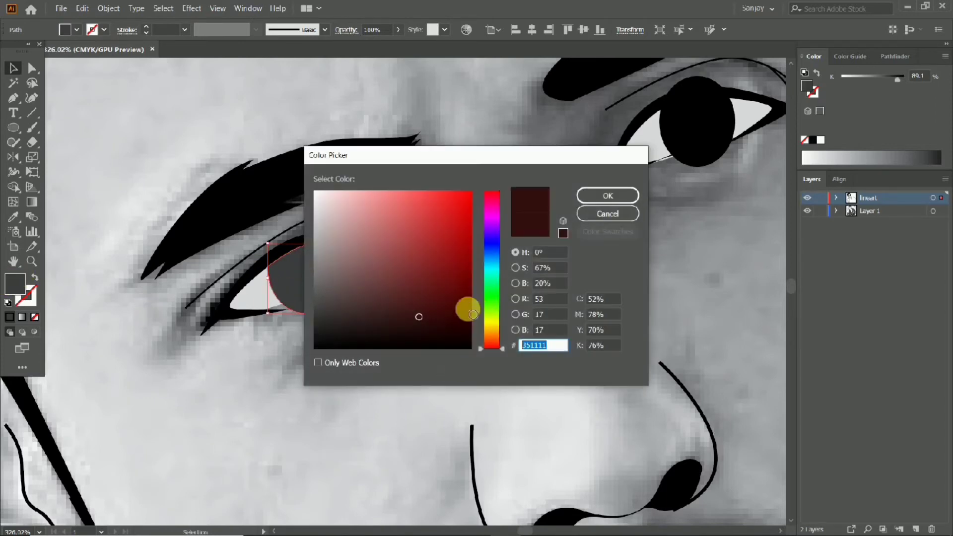
{"action": "left_click", "coordinate": [577, 188]}
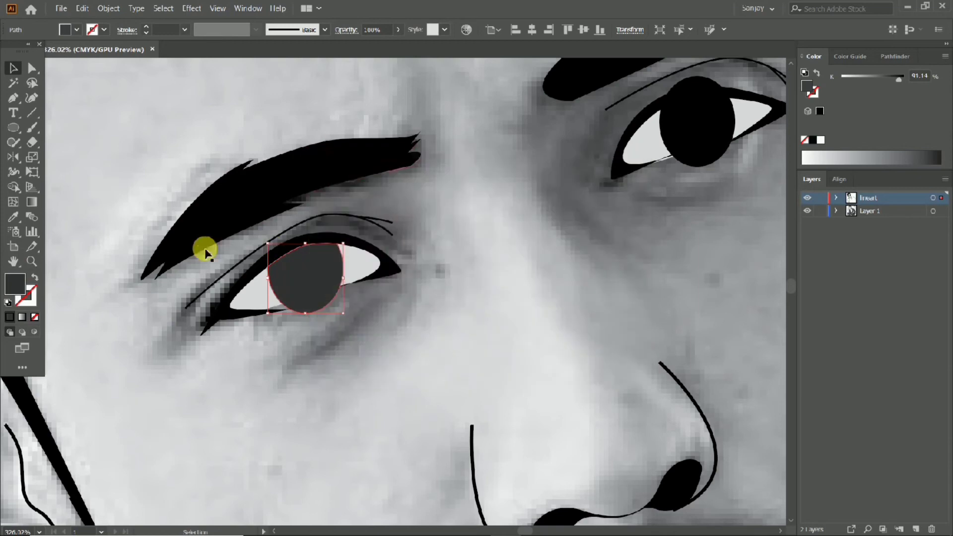
{"action": "double_click", "coordinate": [16, 289]}
{"action": "left_click", "coordinate": [469, 266]}
{"action": "left_click", "coordinate": [606, 194]}
Step: Set the fill color of the left-hand iris to ea0000
{"action": "key", "text": "ctrl+space"}
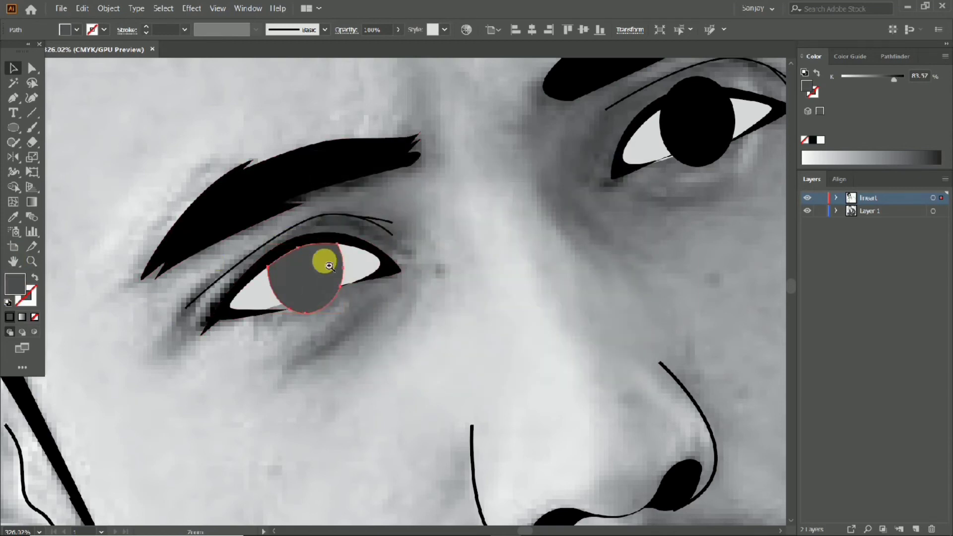
{"action": "left_click_drag", "start_coordinate": [329, 266], "coordinate": [317, 296]}
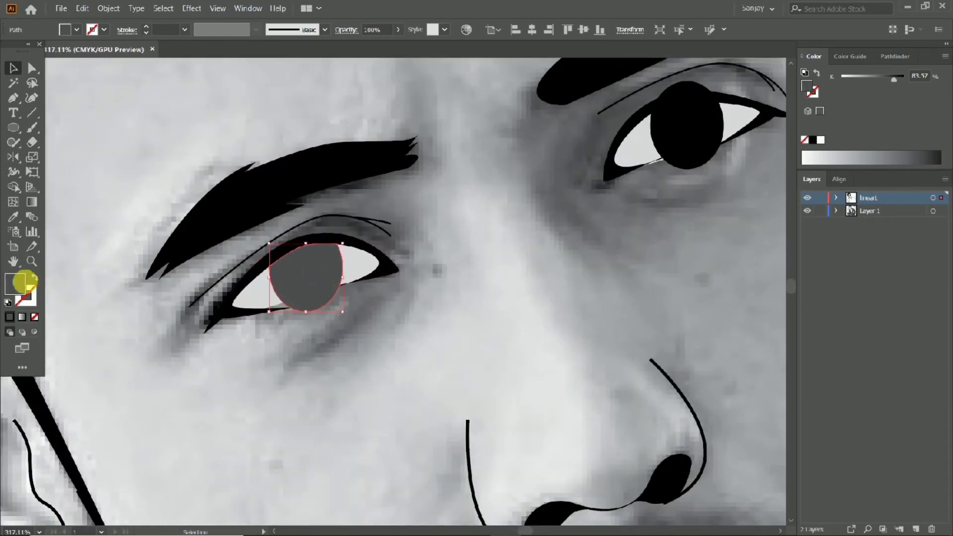
{"action": "double_click", "coordinate": [19, 282]}
{"action": "left_click", "coordinate": [469, 243]}
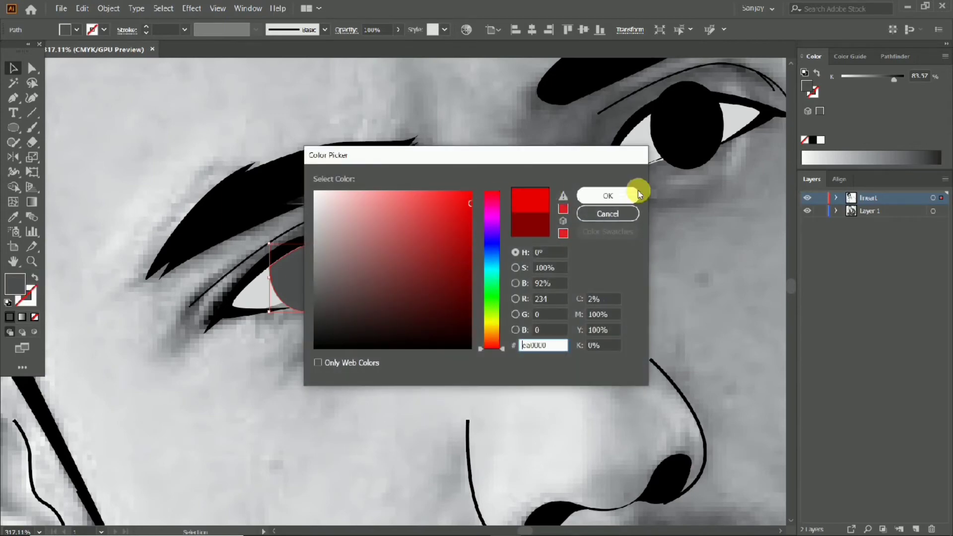
{"action": "left_click", "coordinate": [608, 195]}
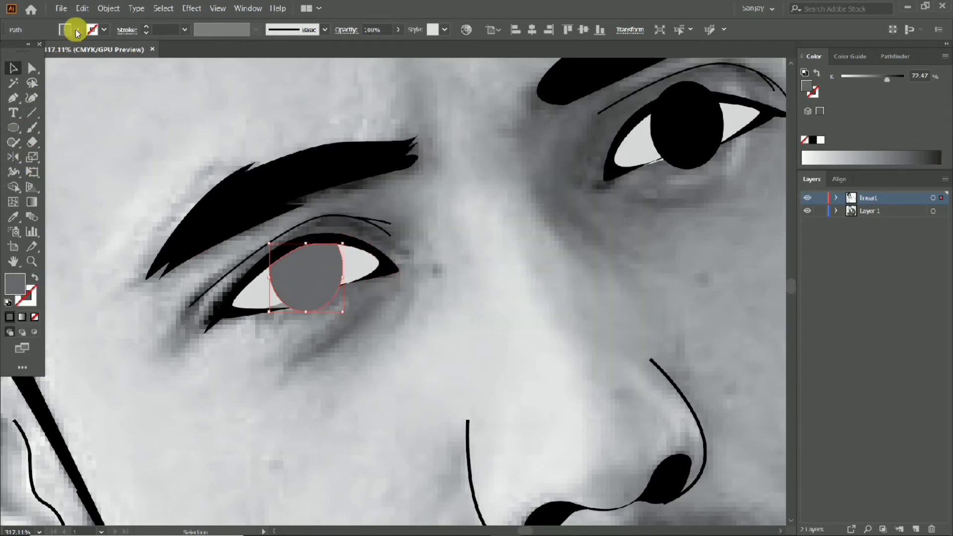
{"action": "left_click", "coordinate": [77, 33]}
{"action": "left_click", "coordinate": [77, 33]}
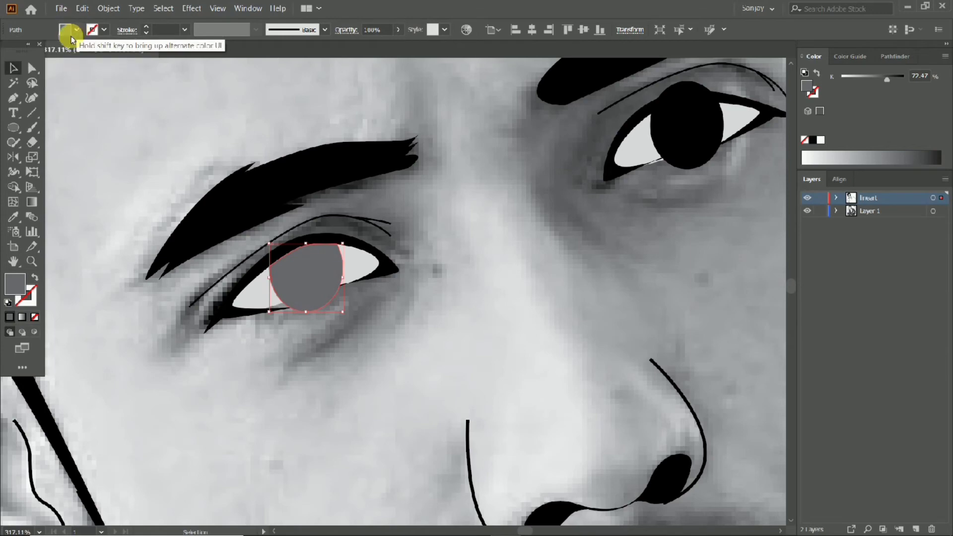
{"action": "left_click", "coordinate": [230, 245]}
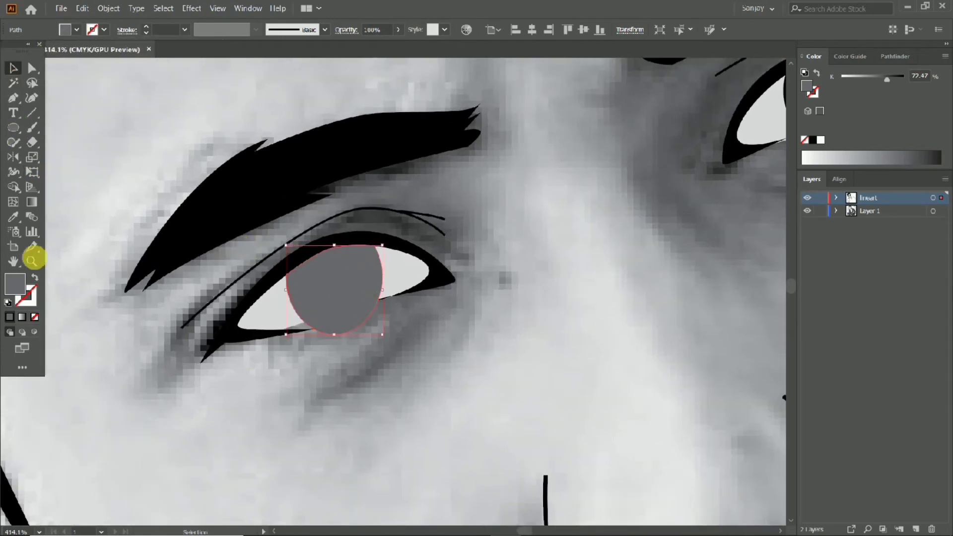
Step: Select the eye white and iris of the left-hand eye and use Shape Builder to delete the iris part below the lower edge
{"action": "left_click", "coordinate": [35, 277]}
{"action": "left_click", "coordinate": [34, 278]}
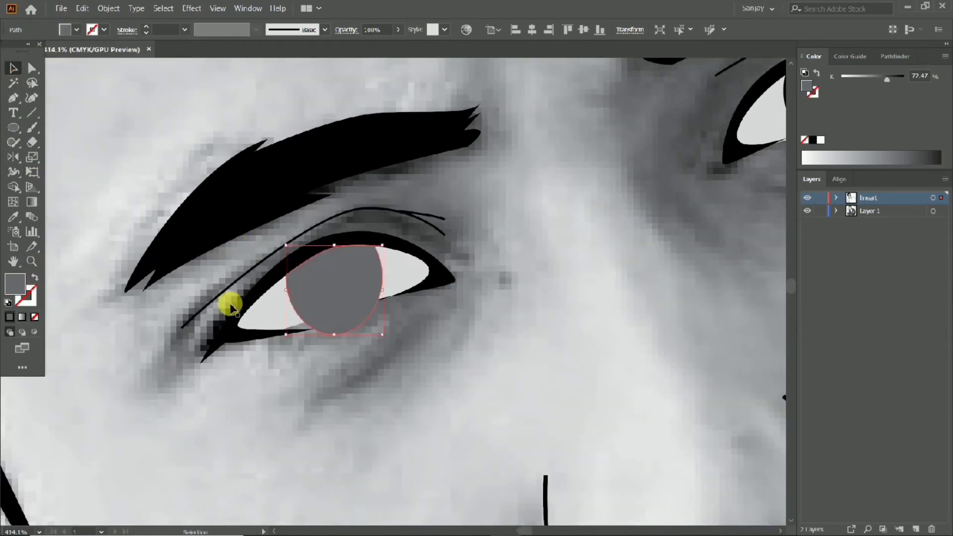
{"action": "left_click", "coordinate": [271, 309]}
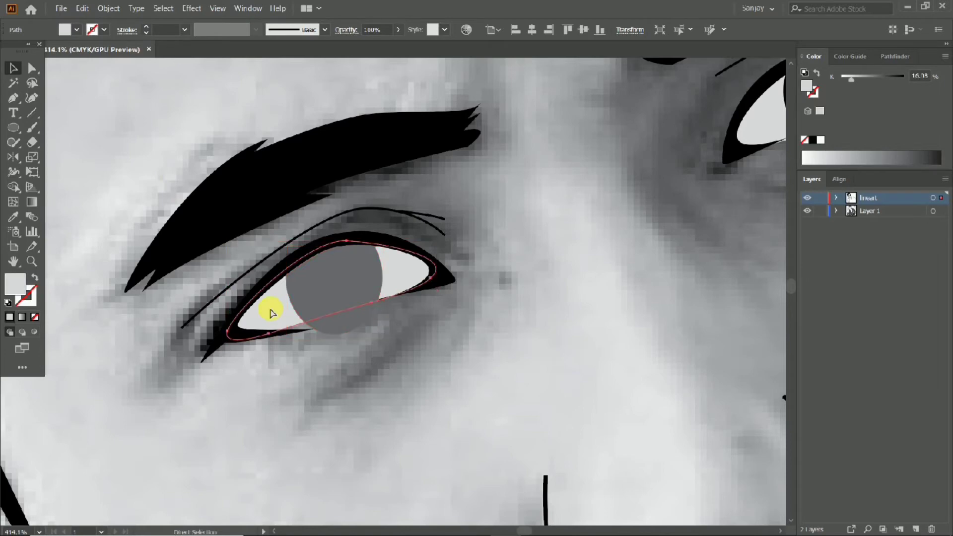
{"action": "left_click", "coordinate": [354, 297], "text": "shift"}
{"action": "left_click", "coordinate": [13, 187]}
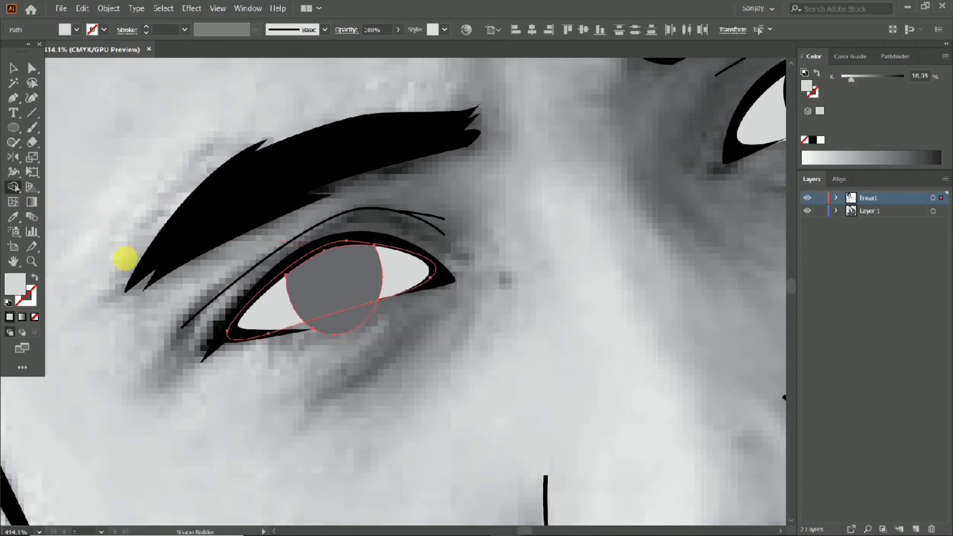
{"action": "left_click_drag", "start_coordinate": [336, 306], "coordinate": [149, 328]}
{"action": "left_click_drag", "start_coordinate": [291, 317], "coordinate": [185, 347]}
{"action": "left_click_drag", "start_coordinate": [397, 296], "coordinate": [526, 310]}
{"action": "left_click_drag", "start_coordinate": [282, 284], "coordinate": [296, 294]}
Step: Use Shape Builder on the right-hand eye white and iris to delete the iris parts above and below the eye white
{"action": "left_click", "coordinate": [13, 68]}
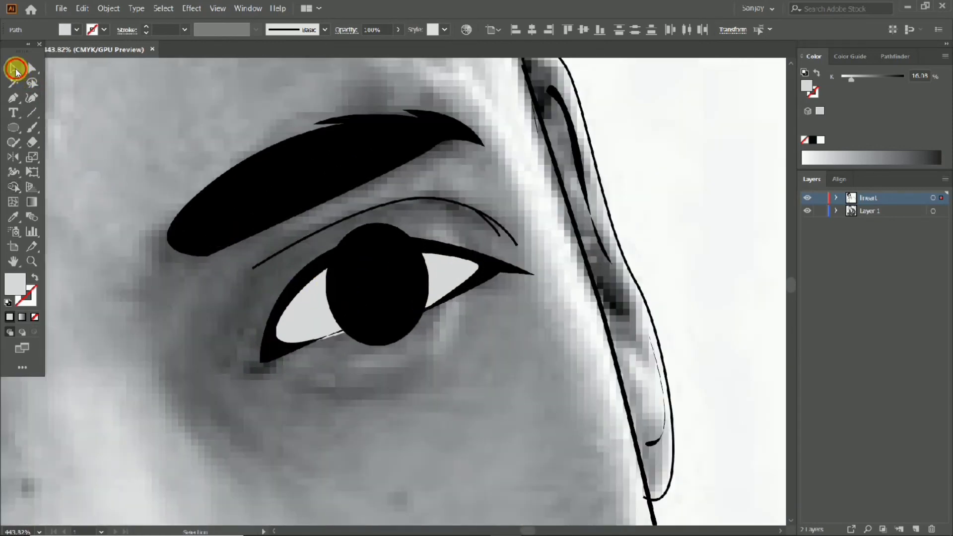
{"action": "left_click", "coordinate": [307, 325]}
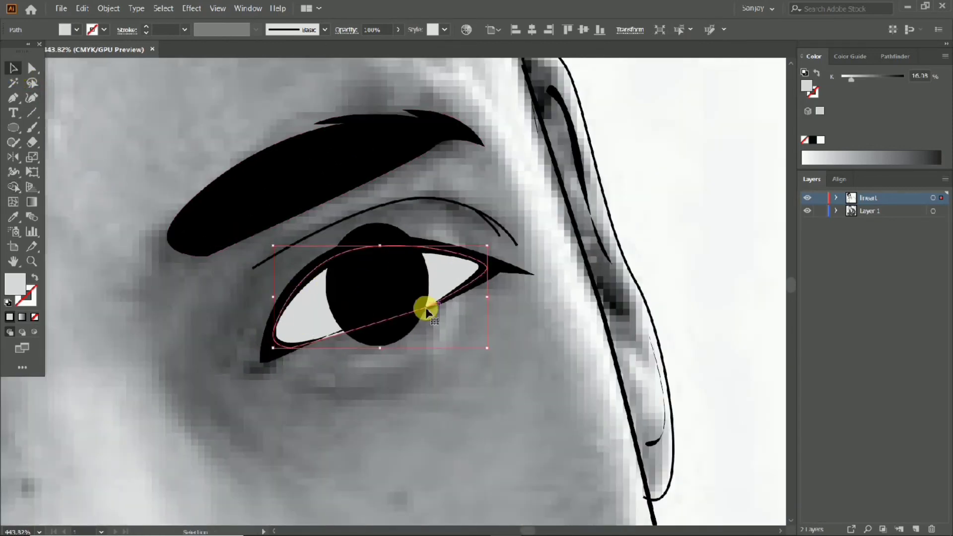
{"action": "left_click", "coordinate": [395, 294], "text": "shift"}
{"action": "left_click", "coordinate": [12, 187]}
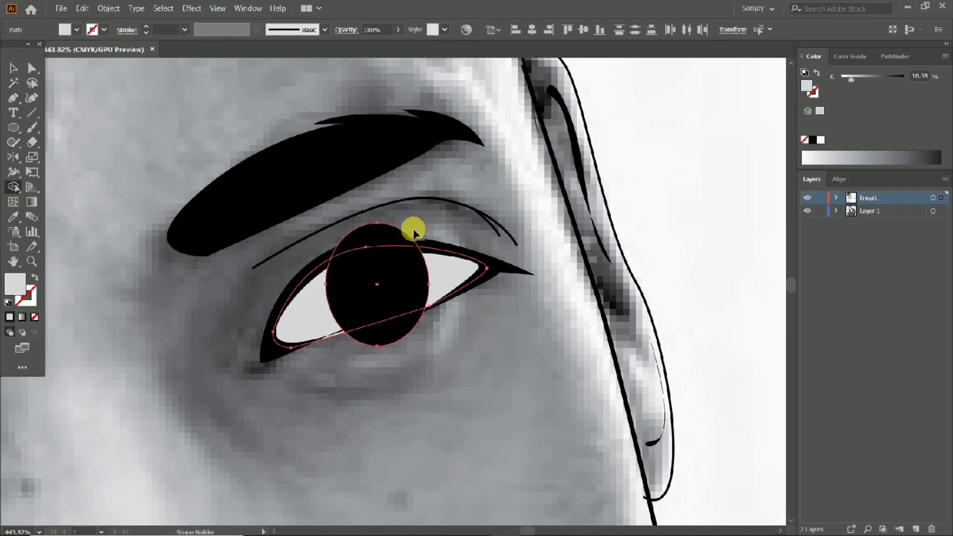
{"action": "left_click", "coordinate": [12, 74]}
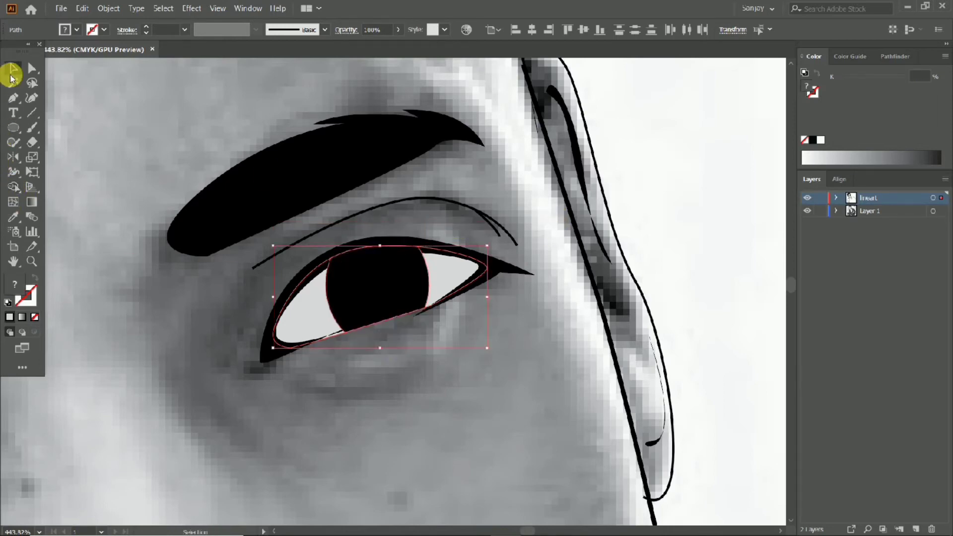
Step: Select the right-hand iris together with the eye outline and split off the overlap under the eyelid with Shape Builder
{"action": "key", "text": "a"}
{"action": "left_click", "coordinate": [264, 353]}
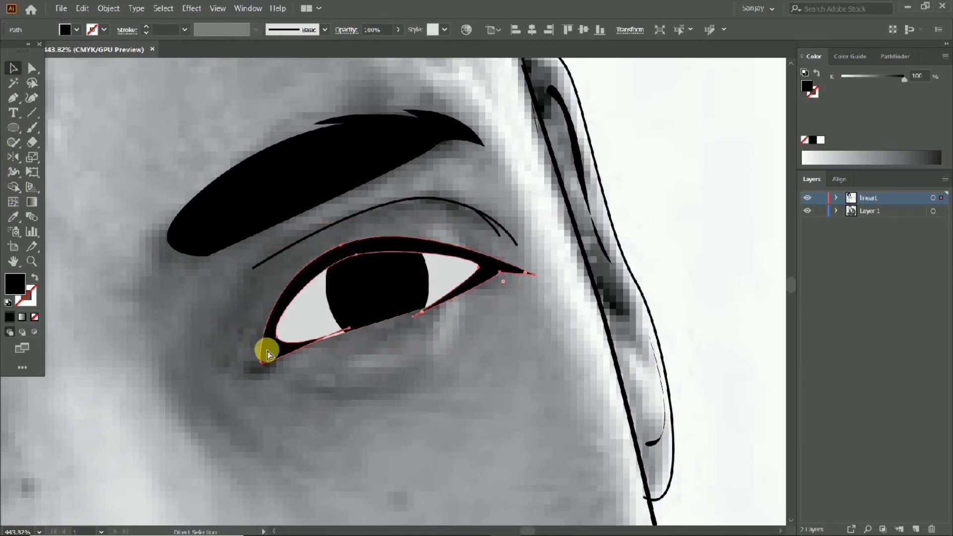
{"action": "key", "text": "v"}
{"action": "left_click", "coordinate": [12, 189]}
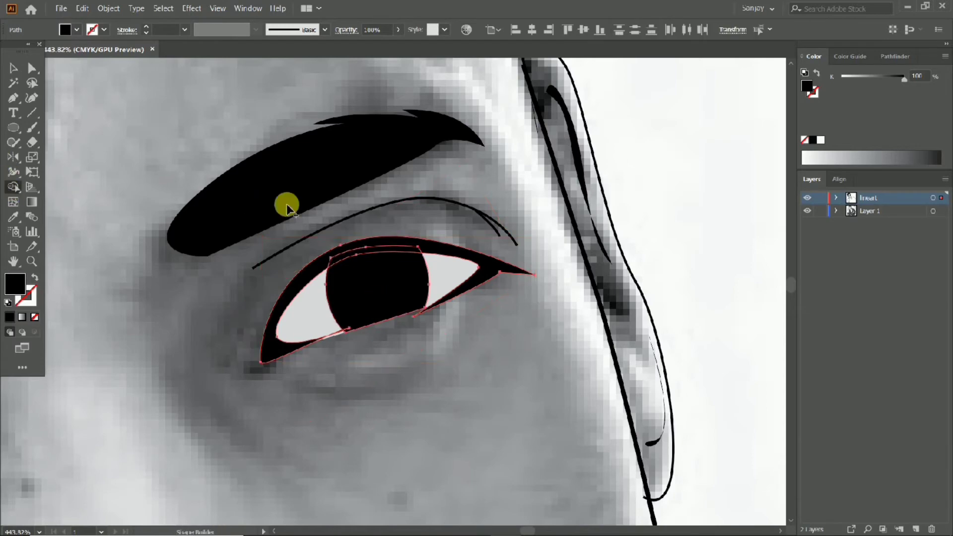
{"action": "left_click_drag", "start_coordinate": [372, 276], "coordinate": [154, 282]}
{"action": "left_click_drag", "start_coordinate": [143, 281], "coordinate": [277, 297]}
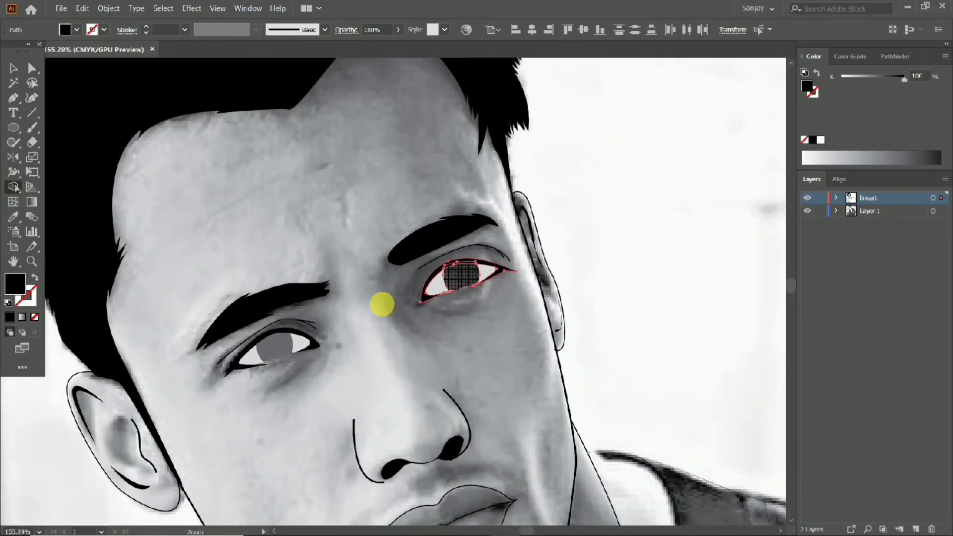
{"action": "left_click_drag", "start_coordinate": [488, 279], "coordinate": [526, 292]}
{"action": "left_click_drag", "start_coordinate": [449, 286], "coordinate": [462, 286]}
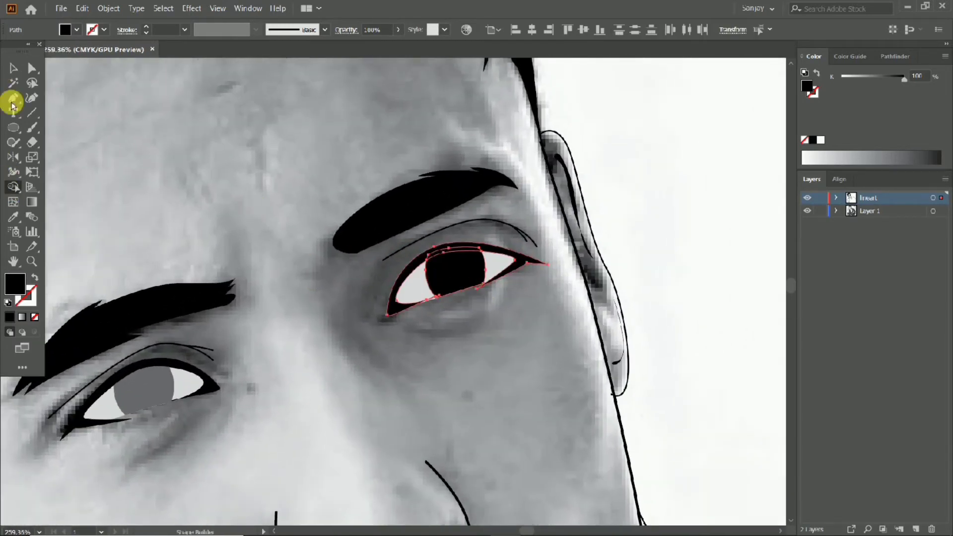
Step: Select the trimmed right-hand iris, give it a bright red fill, and compare it with the photo layer hidden and shown
{"action": "left_click", "coordinate": [486, 280]}
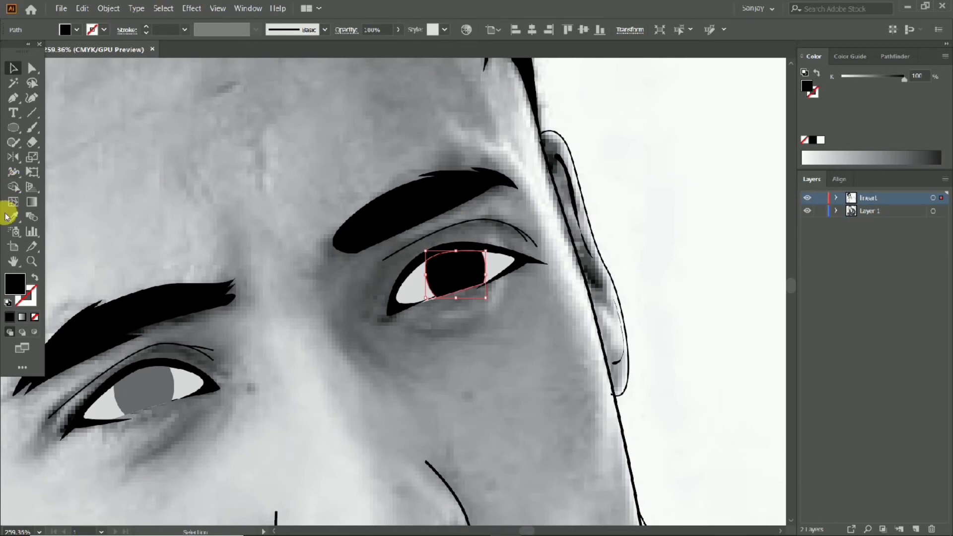
{"action": "double_click", "coordinate": [14, 285]}
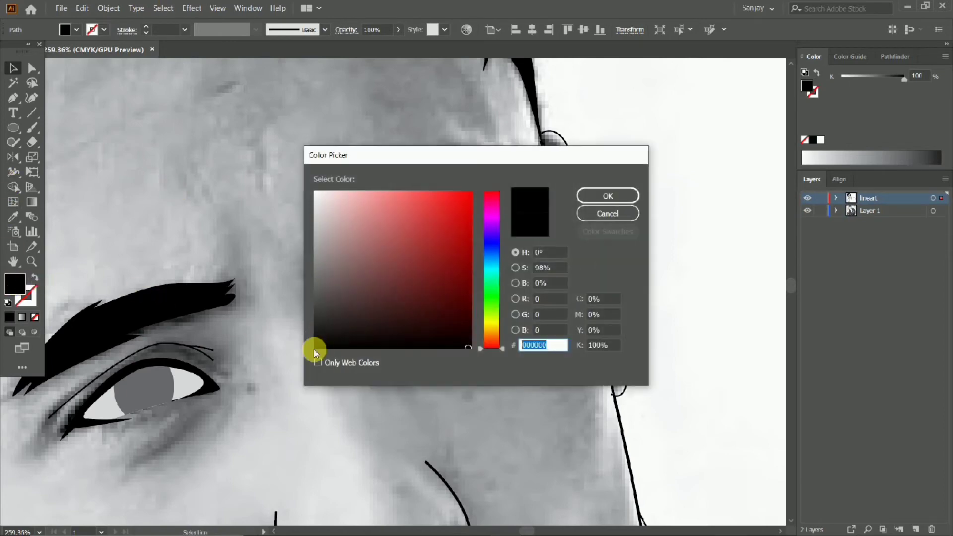
{"action": "left_click", "coordinate": [606, 195]}
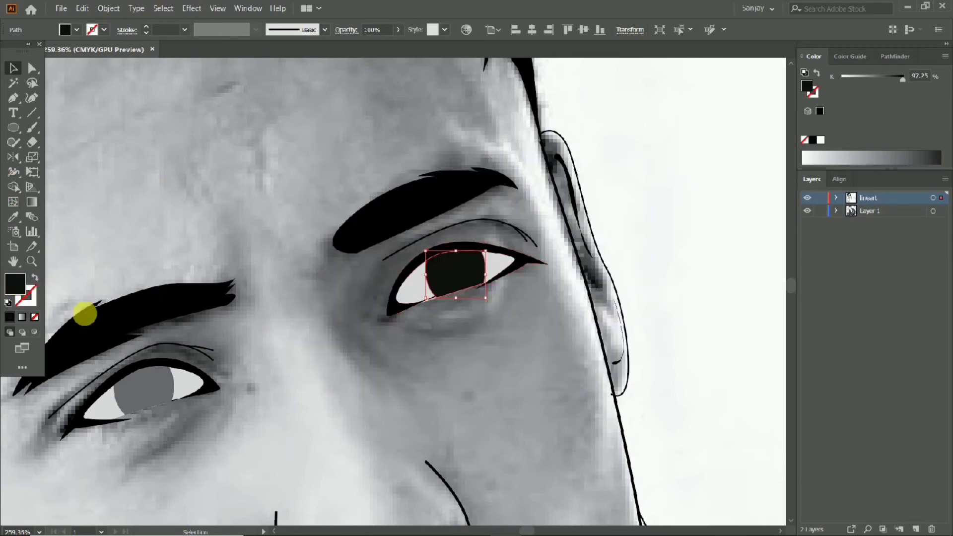
{"action": "double_click", "coordinate": [12, 286]}
{"action": "left_click", "coordinate": [461, 200]}
{"action": "left_click", "coordinate": [609, 198]}
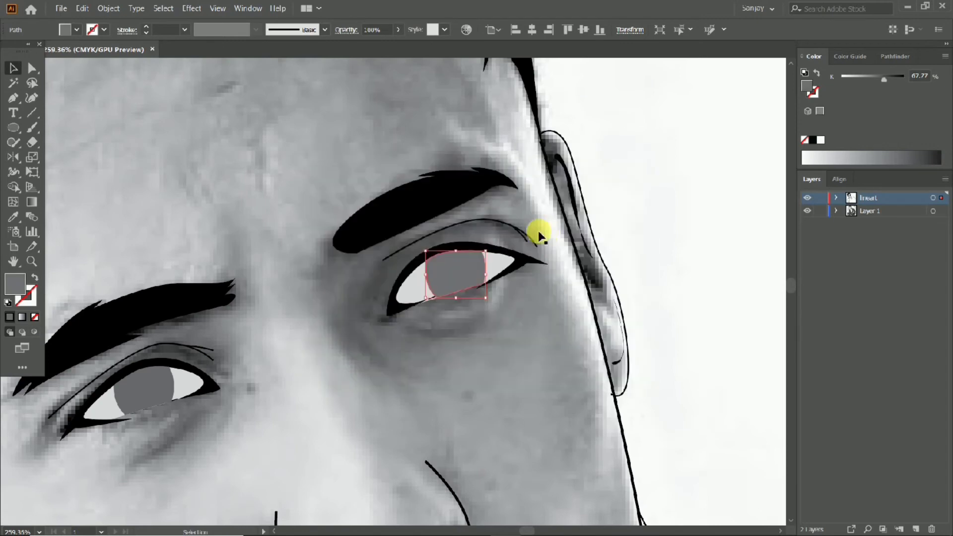
{"action": "left_click", "coordinate": [809, 212]}
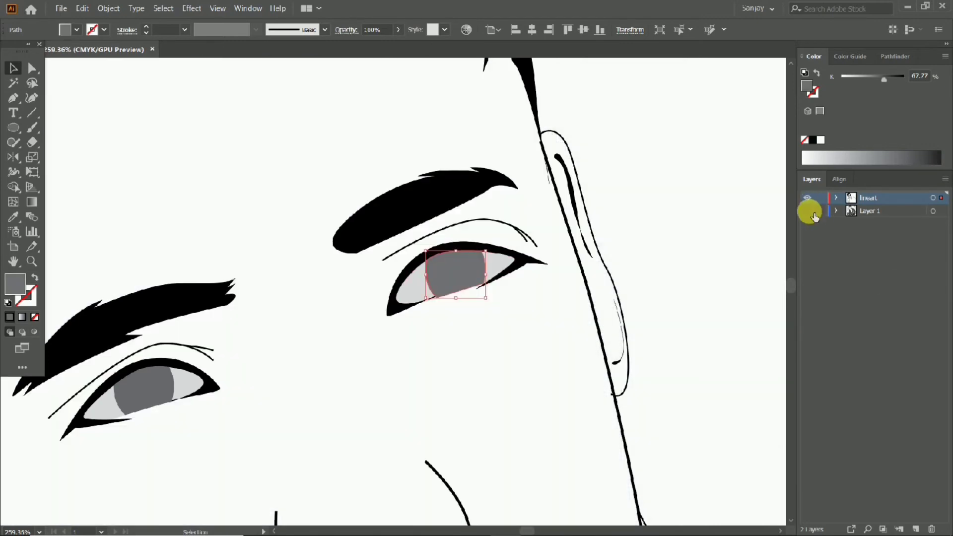
{"action": "left_click", "coordinate": [808, 211]}
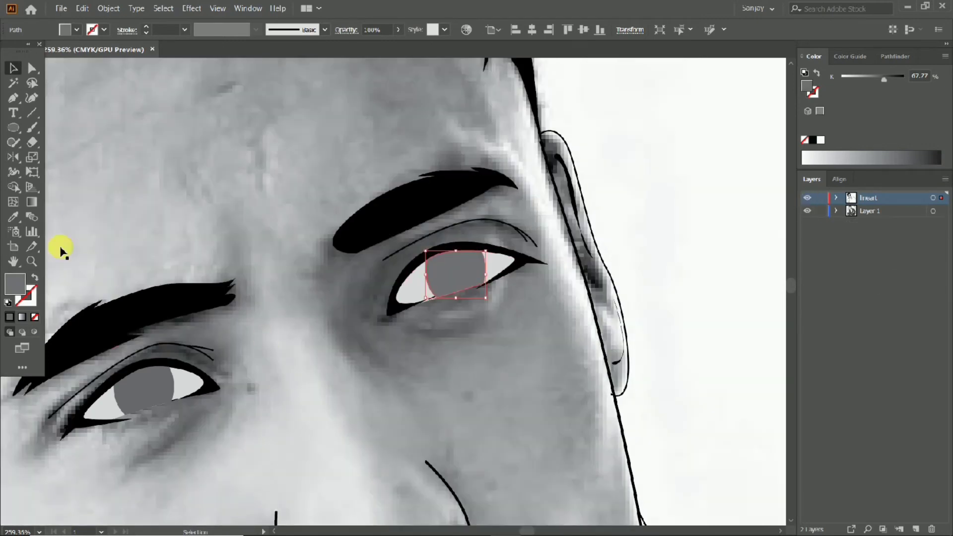
Step: Try white ffffff, bright green and orange-red fill colors on the right-hand iris
{"action": "double_click", "coordinate": [20, 287]}
{"action": "left_click_drag", "start_coordinate": [387, 215], "coordinate": [318, 193]}
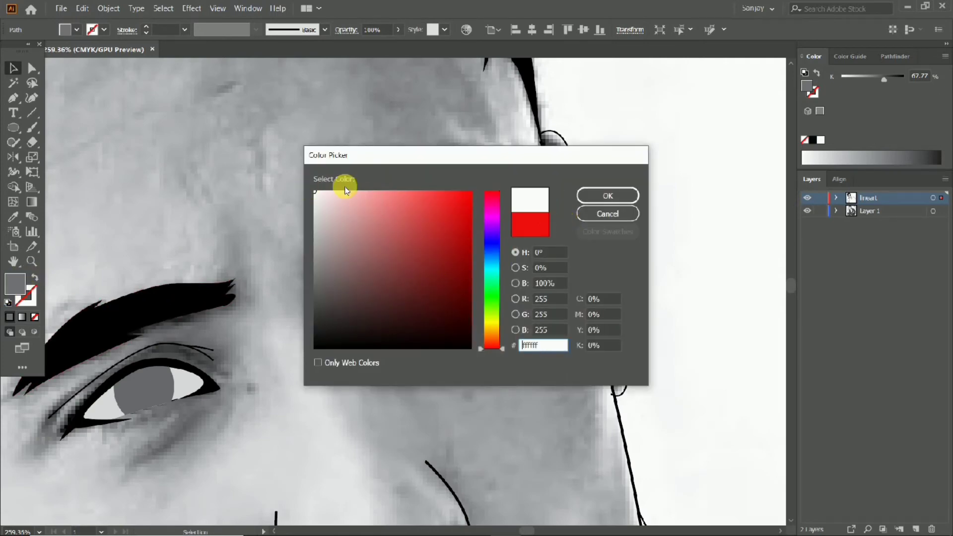
{"action": "left_click", "coordinate": [585, 196]}
{"action": "double_click", "coordinate": [19, 292]}
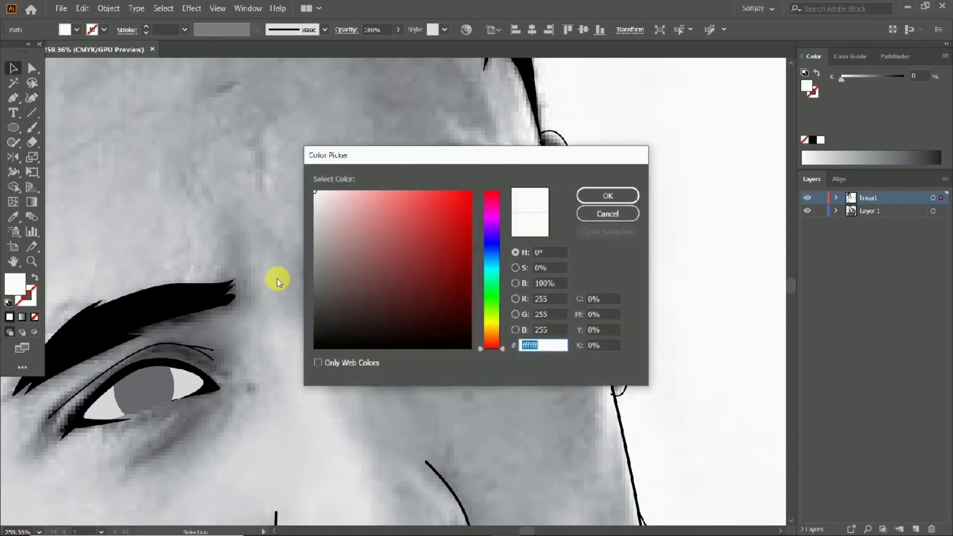
{"action": "left_click", "coordinate": [489, 312]}
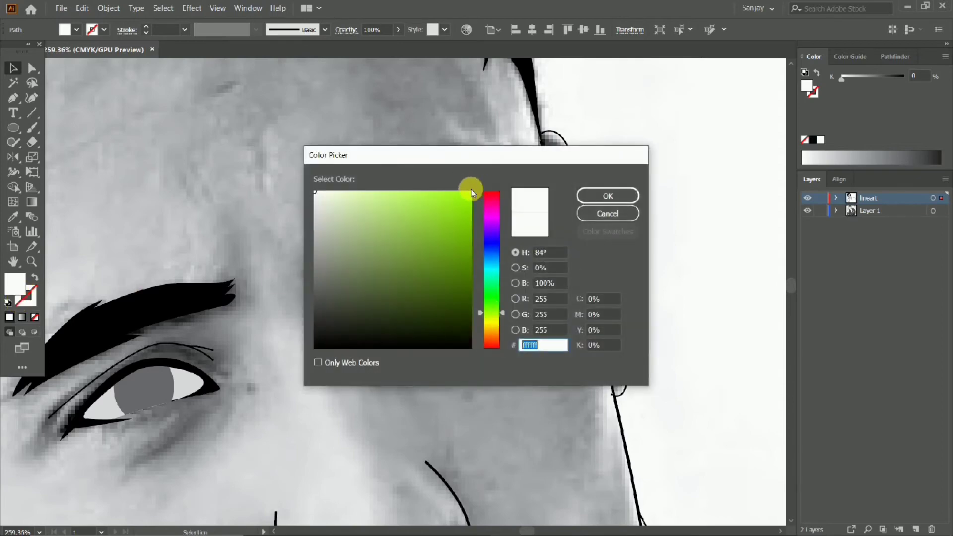
{"action": "left_click", "coordinate": [472, 191]}
{"action": "left_click", "coordinate": [608, 196]}
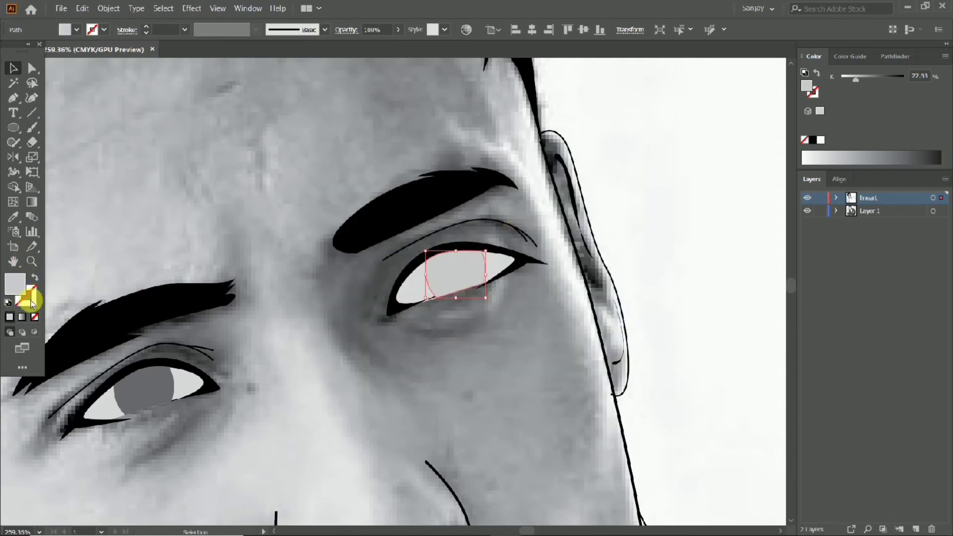
{"action": "double_click", "coordinate": [28, 298]}
{"action": "left_click", "coordinate": [492, 346]}
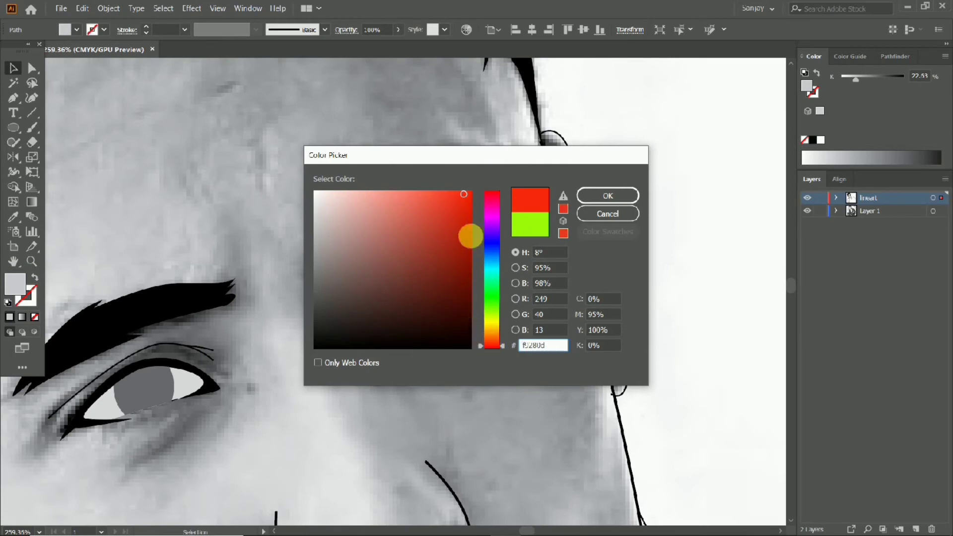
{"action": "left_click", "coordinate": [607, 214]}
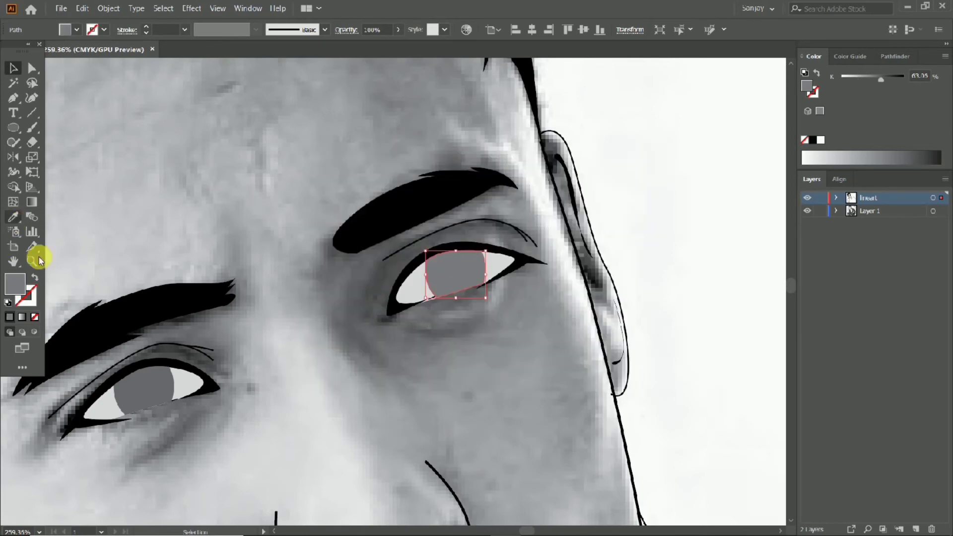
Step: Match the right-hand iris fill to the left-hand iris with the Eyedropper and deselect the iris
{"action": "left_click", "coordinate": [154, 383]}
{"action": "left_click", "coordinate": [13, 68]}
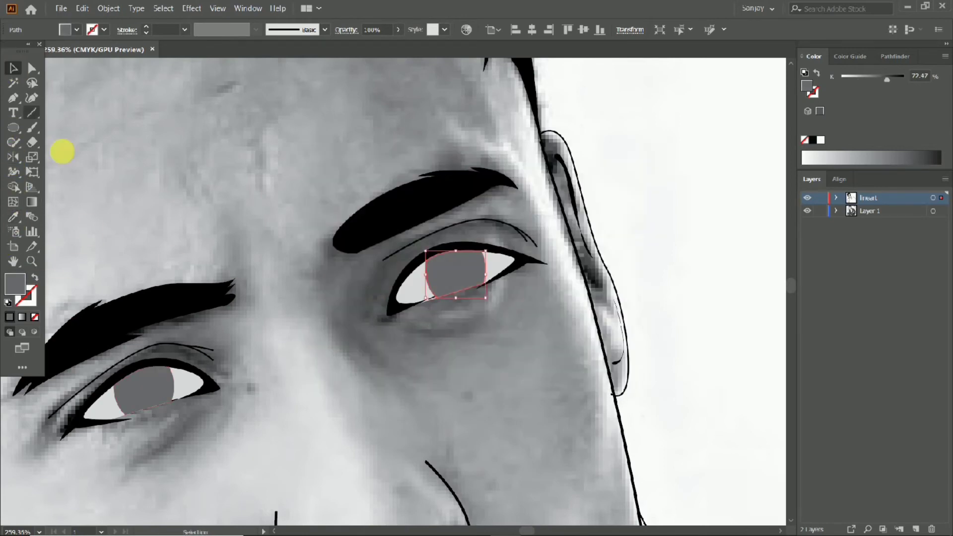
{"action": "left_click", "coordinate": [653, 155]}
Step: Examine the colored irises, the hair and the face line art over the whole portrait
{"action": "left_click_drag", "start_coordinate": [218, 193], "coordinate": [382, 287]}
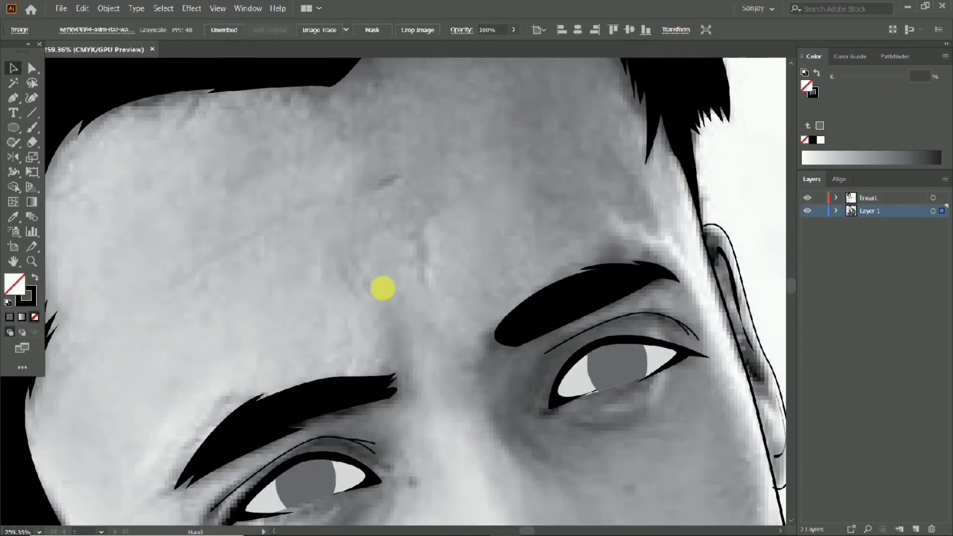
{"action": "left_click_drag", "start_coordinate": [375, 371], "coordinate": [395, 259]}
{"action": "left_click_drag", "start_coordinate": [373, 293], "coordinate": [293, 308]}
{"action": "left_click_drag", "start_coordinate": [291, 270], "coordinate": [334, 303]}
{"action": "left_click_drag", "start_coordinate": [306, 222], "coordinate": [308, 298]}
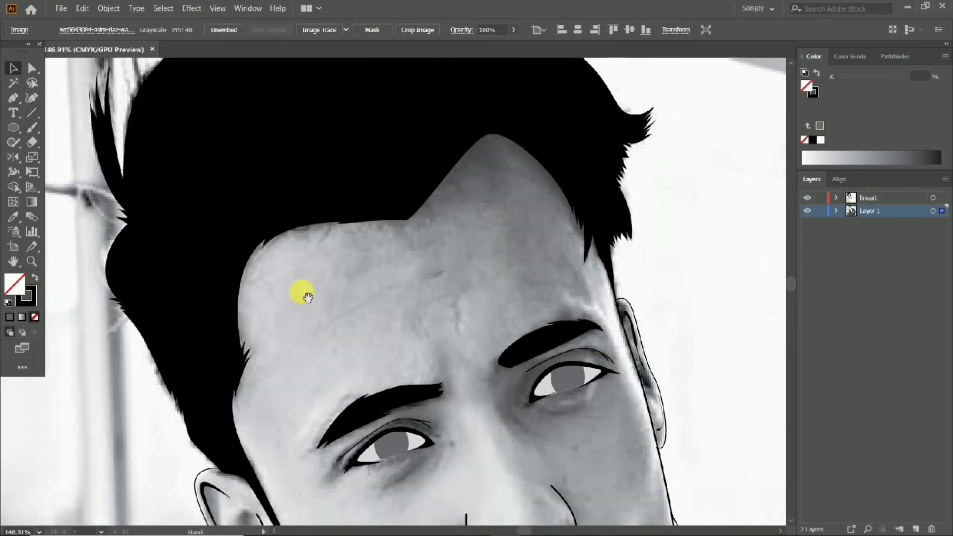
{"action": "left_click_drag", "start_coordinate": [506, 266], "coordinate": [461, 184]}
{"action": "left_click_drag", "start_coordinate": [361, 344], "coordinate": [339, 249]}
{"action": "left_click_drag", "start_coordinate": [270, 221], "coordinate": [387, 282]}
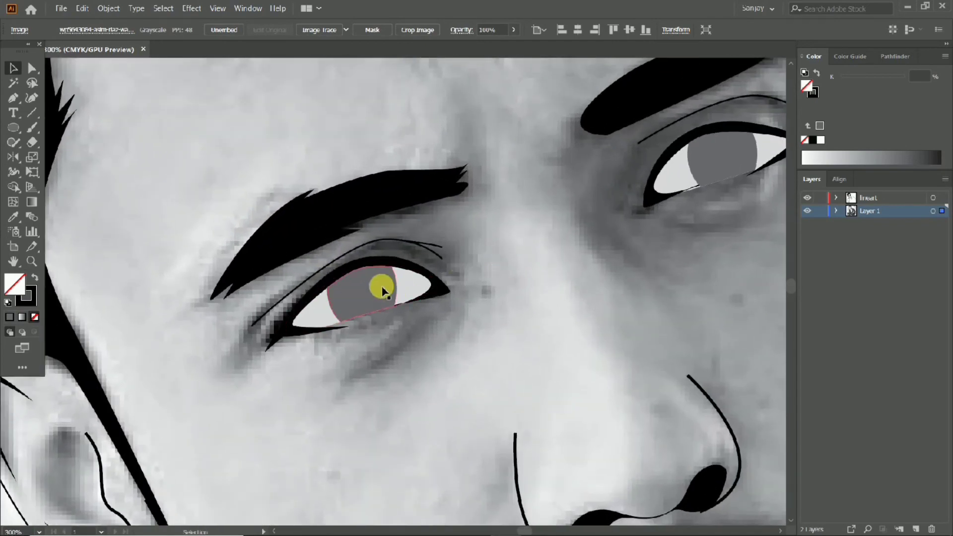
{"action": "scroll", "coordinate": [373, 297], "scroll_direction": "down", "scroll_amount": 8}
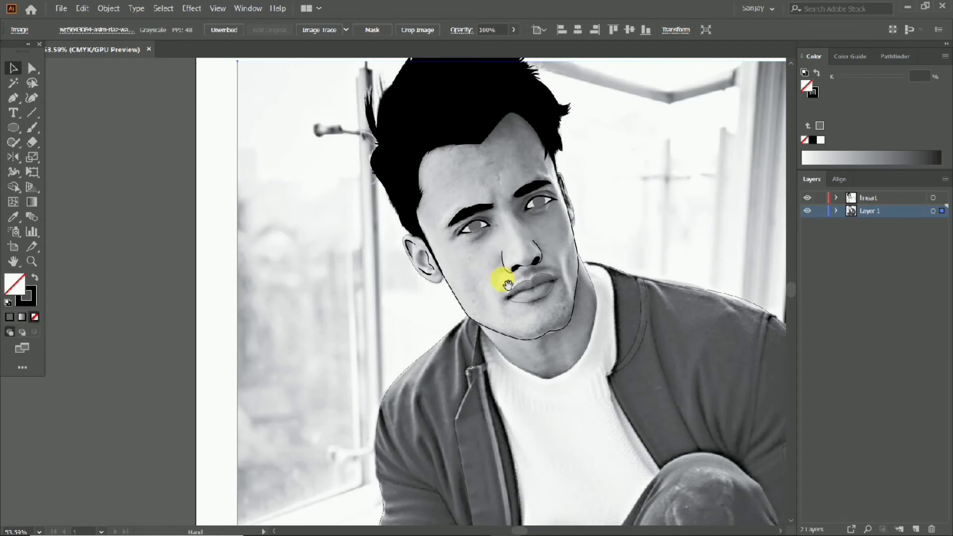
{"action": "left_click_drag", "start_coordinate": [503, 280], "coordinate": [464, 221]}
{"action": "left_click_drag", "start_coordinate": [392, 158], "coordinate": [407, 187]}
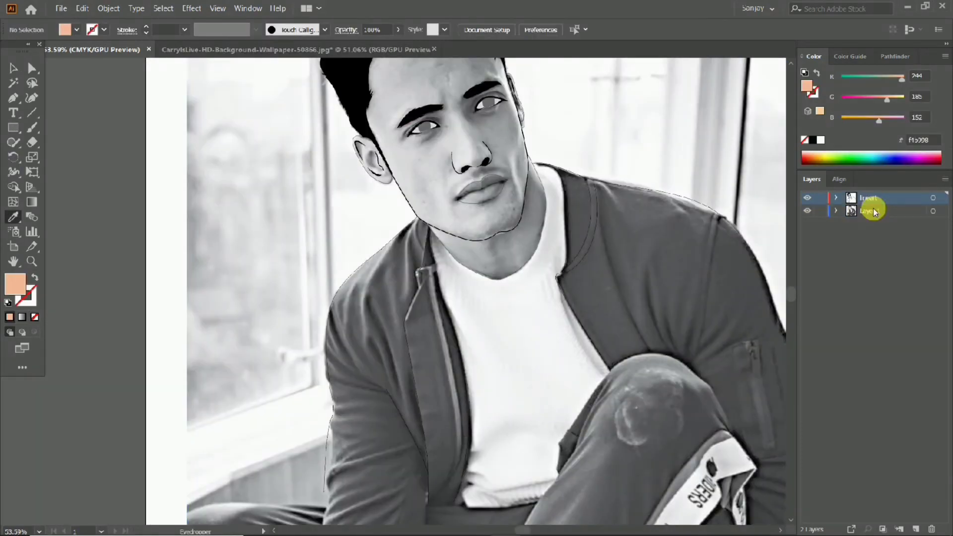
Step: Add a layer named inart between the line art and photo layers and start a peach Pen shape from the hair to the right-hand temple
{"action": "left_click", "coordinate": [920, 526]}
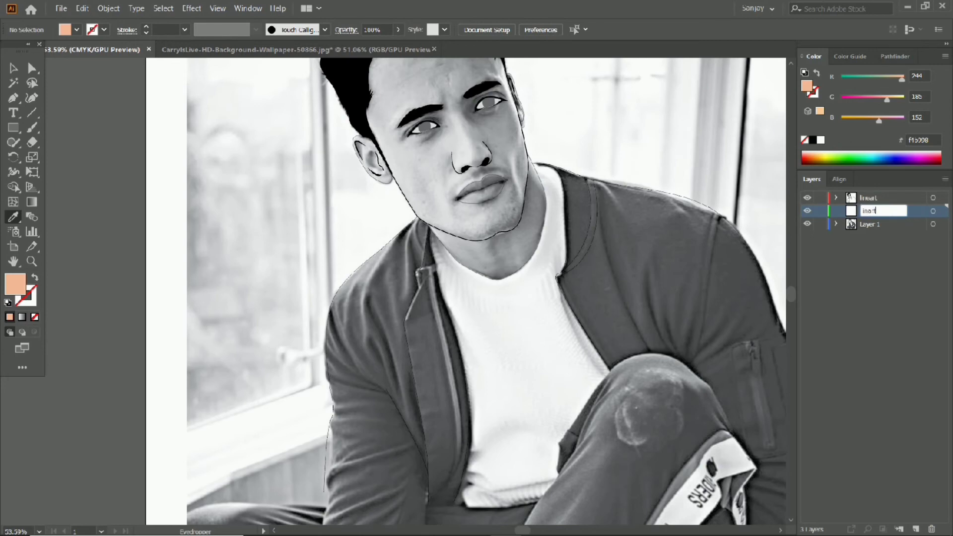
{"action": "left_click_drag", "start_coordinate": [397, 128], "coordinate": [365, 280]}
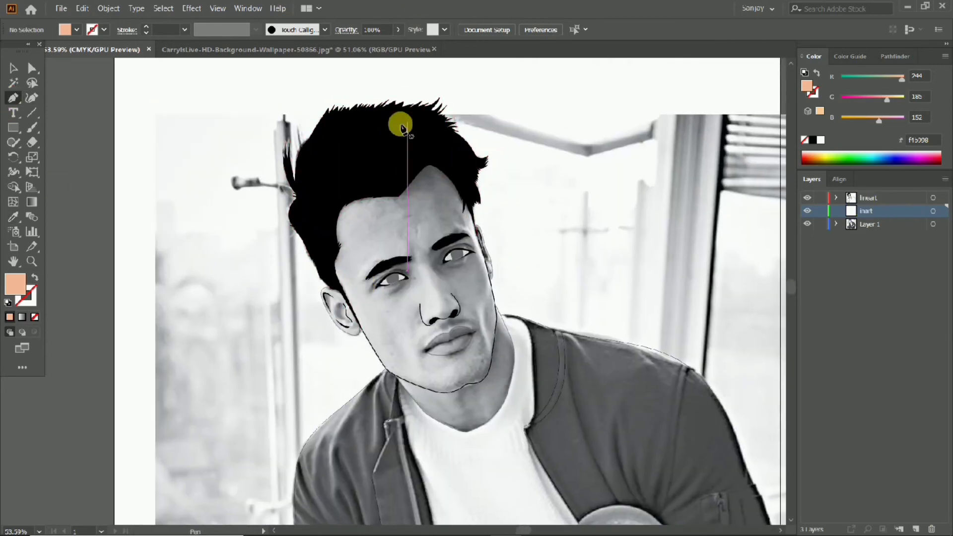
{"action": "left_click", "coordinate": [389, 147]}
{"action": "left_click_drag", "start_coordinate": [453, 174], "coordinate": [468, 195]}
{"action": "scroll", "coordinate": [461, 207], "scroll_direction": "up", "scroll_amount": 2}
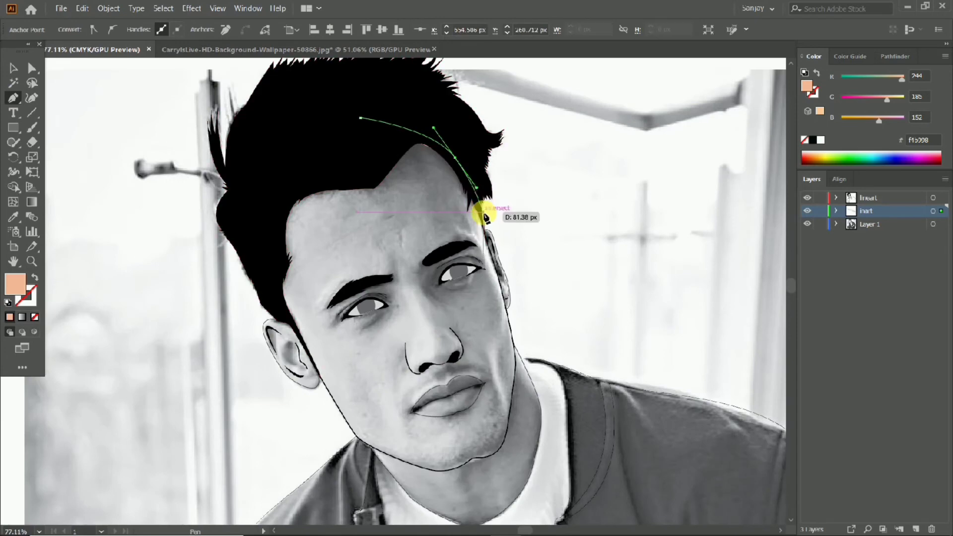
{"action": "left_click", "coordinate": [484, 215]}
{"action": "scroll", "coordinate": [486, 218], "scroll_direction": "up", "scroll_amount": 8}
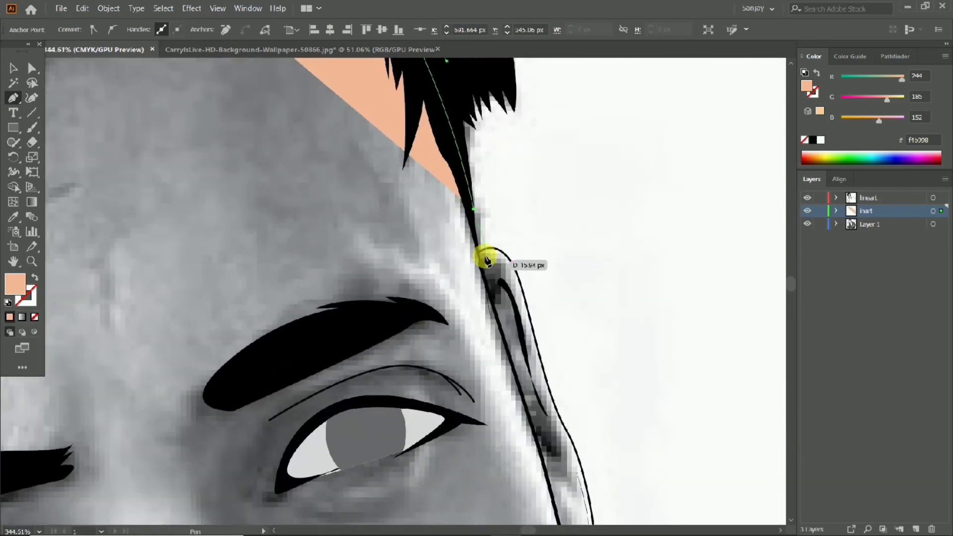
{"action": "left_click_drag", "start_coordinate": [480, 257], "coordinate": [689, 303]}
{"action": "key", "text": "ctrl+z"}
{"action": "key", "text": "ctrl+z"}
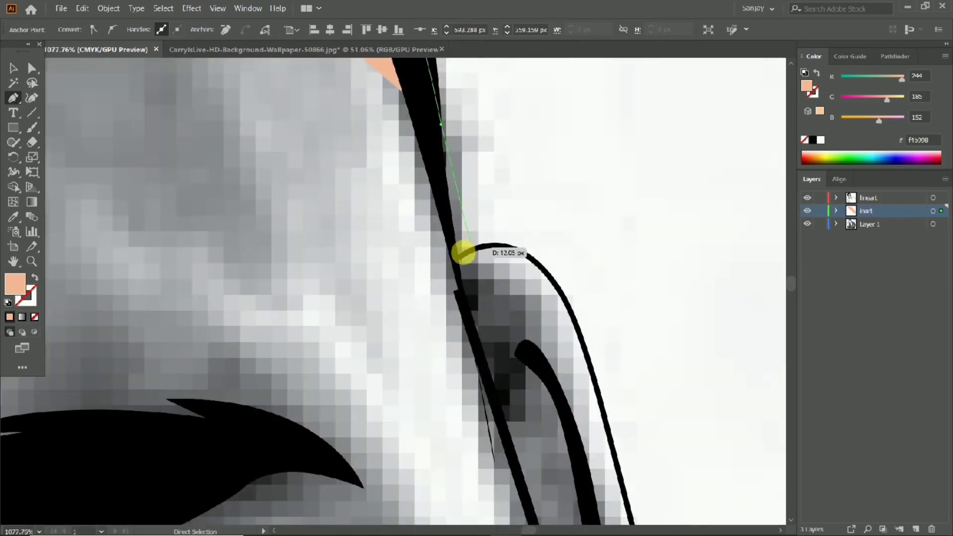
Step: Extend the peach Pen shape from the right-hand temple over the top of the right-hand ear
{"action": "left_click", "coordinate": [456, 262]}
{"action": "left_click_drag", "start_coordinate": [514, 250], "coordinate": [553, 263]}
{"action": "mouse_move", "coordinate": [565, 277]}
{"action": "left_mouse_down"}
{"action": "mouse_move", "coordinate": [521, 180]}
{"action": "mouse_move", "coordinate": [555, 288]}
{"action": "left_mouse_up"}
{"action": "left_click_drag", "start_coordinate": [555, 288], "coordinate": [539, 227]}
{"action": "key", "text": "ctrl+z"}
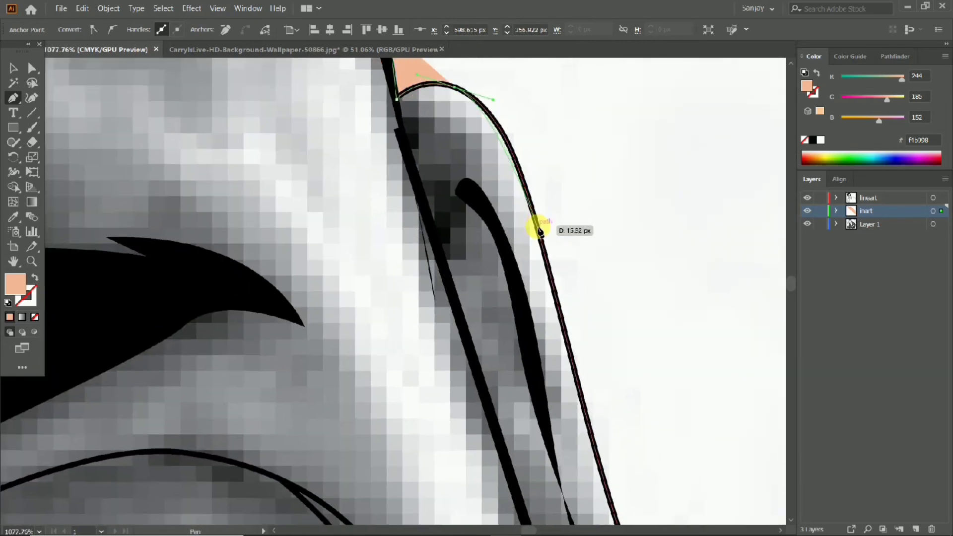
{"action": "left_click_drag", "start_coordinate": [547, 266], "coordinate": [518, 187]}
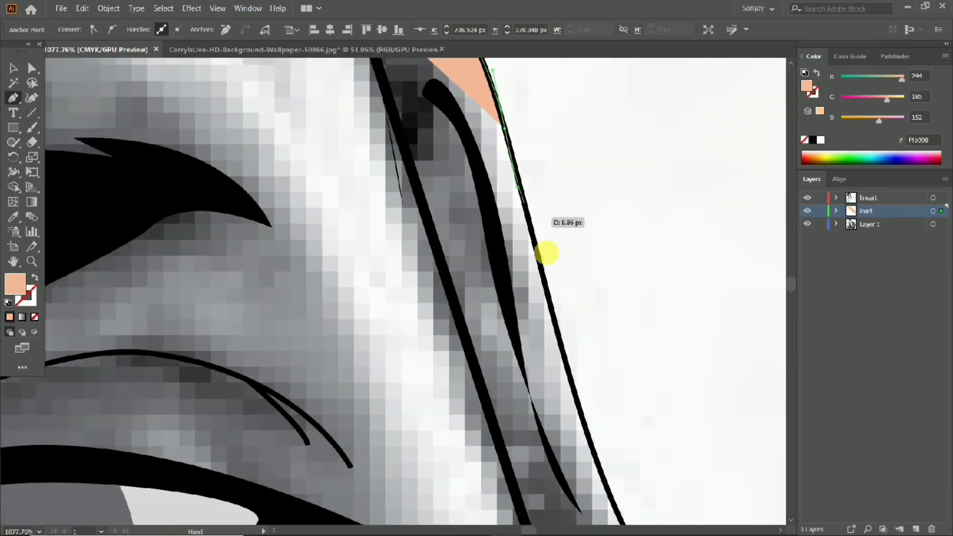
Step: Continue the peach shape down the middle of the right-hand ear's outer edge, following the line art
{"action": "left_click", "coordinate": [554, 314]}
{"action": "left_click_drag", "start_coordinate": [555, 314], "coordinate": [538, 204]}
{"action": "left_click", "coordinate": [566, 309]}
{"action": "left_click_drag", "start_coordinate": [565, 309], "coordinate": [527, 145]}
{"action": "left_click_drag", "start_coordinate": [568, 252], "coordinate": [540, 204]}
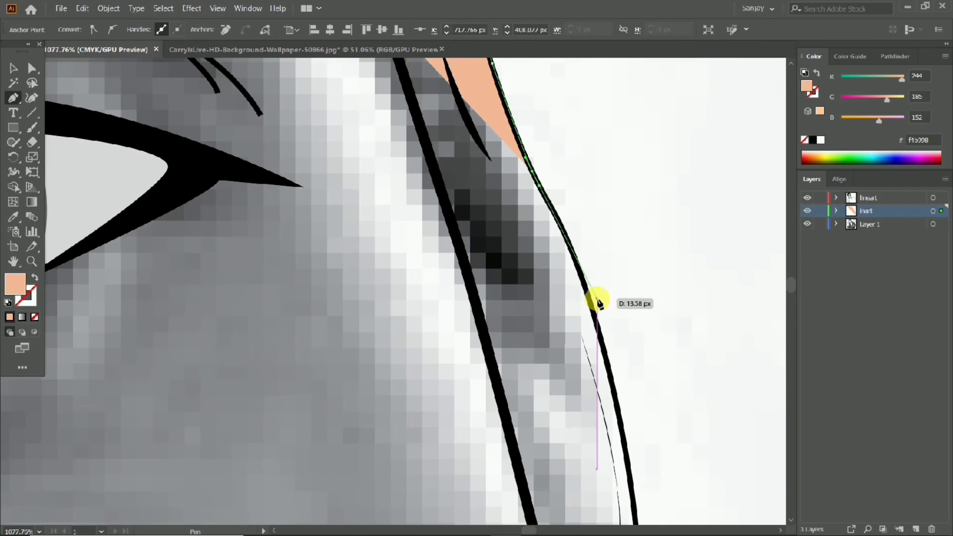
Step: Trace the lower edge of the right-hand ear and around its lobe to the jawline
{"action": "left_click_drag", "start_coordinate": [589, 302], "coordinate": [559, 236]}
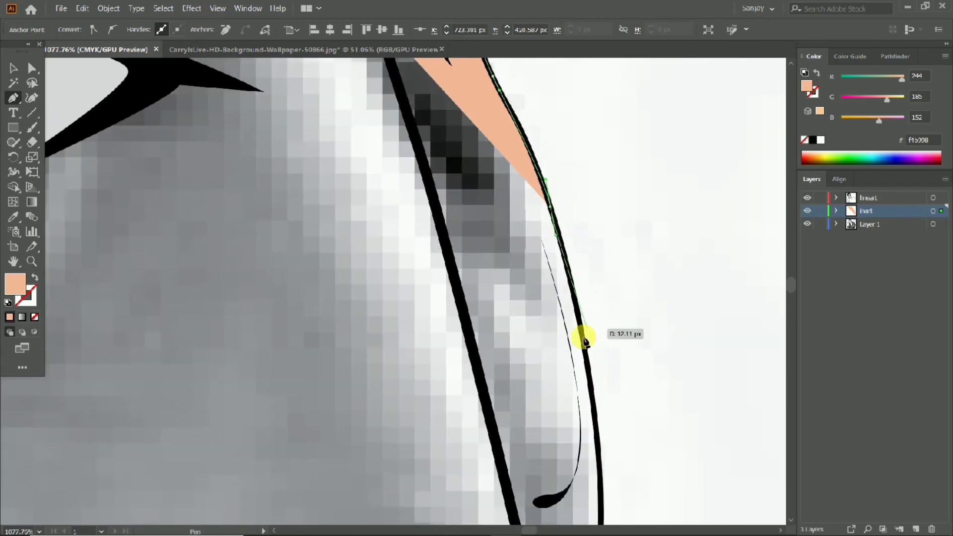
{"action": "left_click", "coordinate": [584, 352]}
{"action": "scroll", "coordinate": [591, 318], "scroll_direction": "down", "scroll_amount": 5}
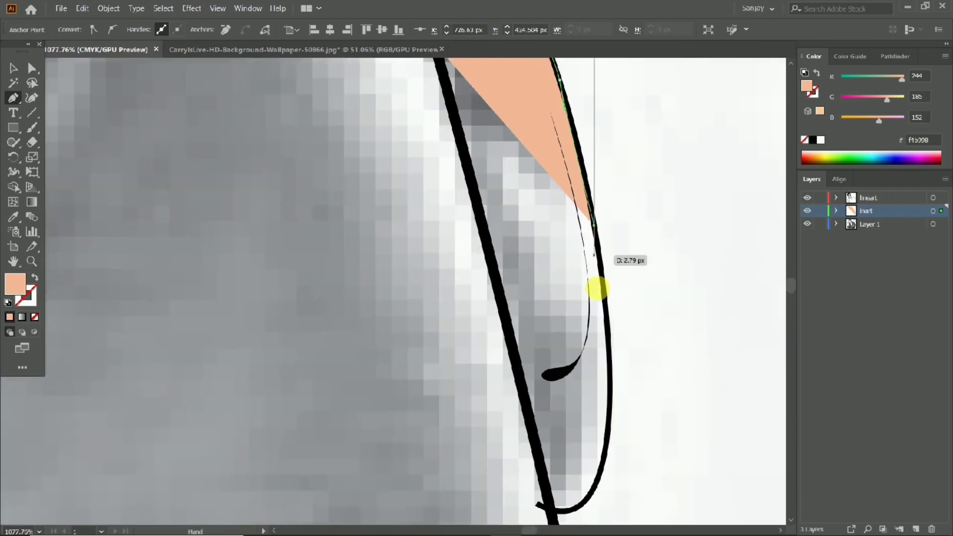
{"action": "left_click", "coordinate": [610, 370]}
{"action": "scroll", "coordinate": [598, 379], "scroll_direction": "down", "scroll_amount": 3}
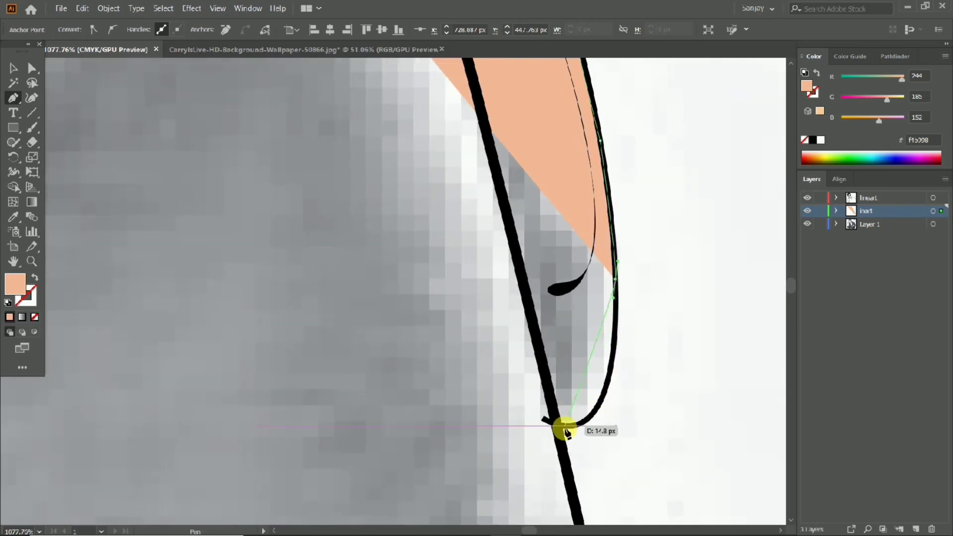
{"action": "left_click_drag", "start_coordinate": [483, 408], "coordinate": [502, 427]}
{"action": "scroll", "coordinate": [560, 302], "scroll_direction": "down", "scroll_amount": 4}
{"action": "scroll", "coordinate": [564, 437], "scroll_direction": "down", "scroll_amount": 4}
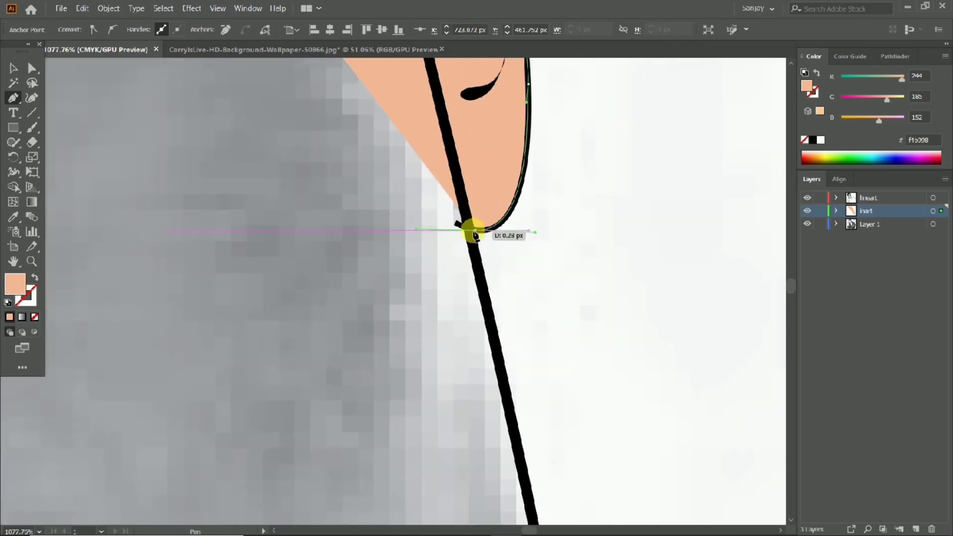
Step: Extend the peach shape from the right-hand earlobe down the cheek and onto the start of the neck line
{"action": "left_click_drag", "start_coordinate": [476, 259], "coordinate": [336, 276]}
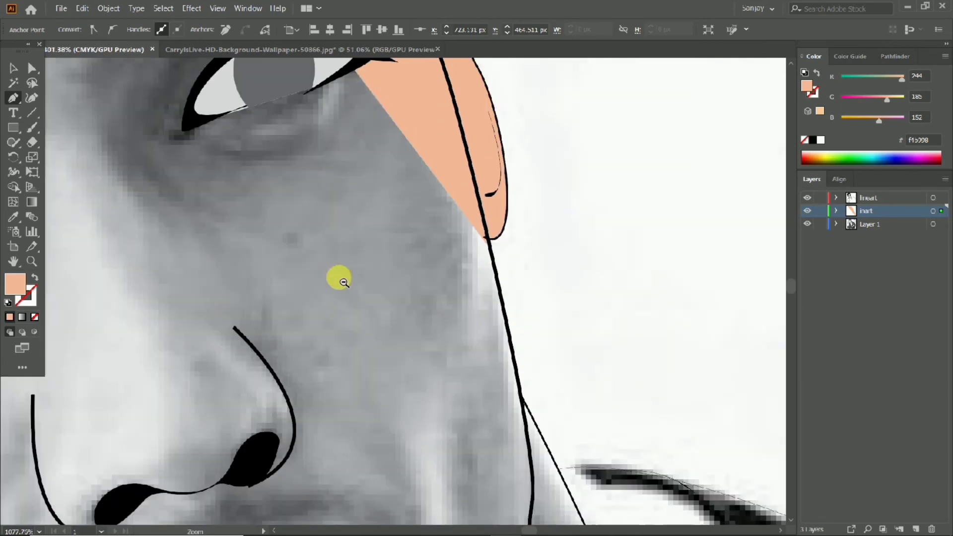
{"action": "left_click_drag", "start_coordinate": [546, 426], "coordinate": [509, 337]}
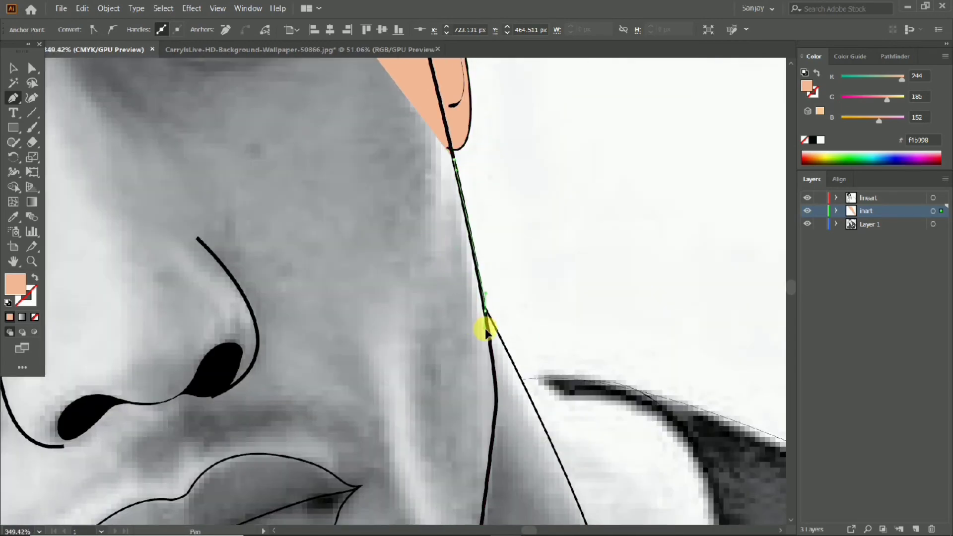
{"action": "scroll", "coordinate": [489, 333], "scroll_direction": "up", "scroll_amount": 3}
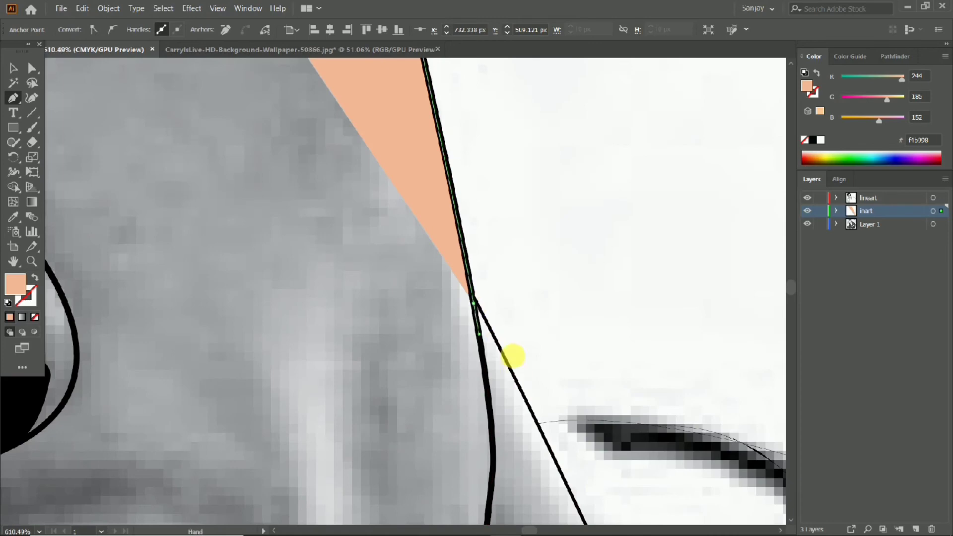
{"action": "left_click_drag", "start_coordinate": [513, 356], "coordinate": [457, 274]}
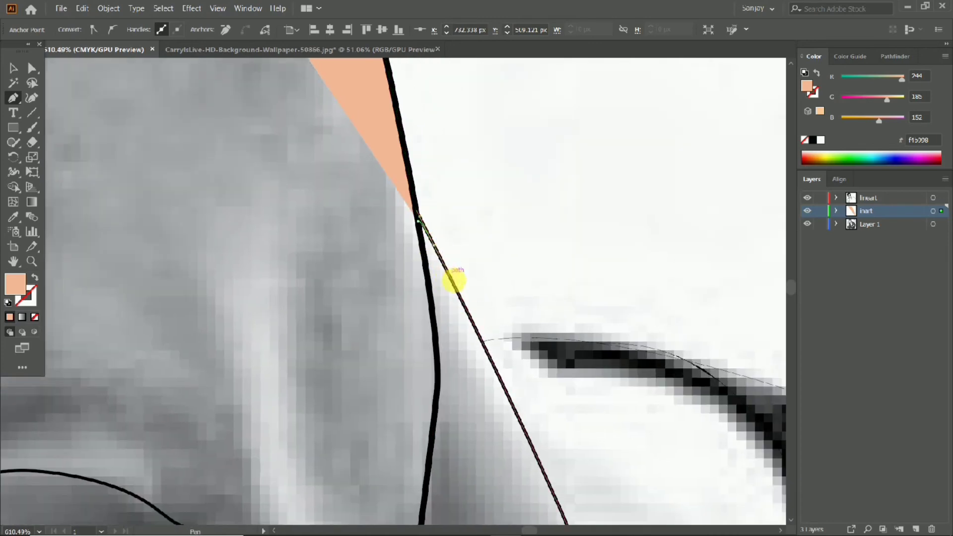
{"action": "left_click_drag", "start_coordinate": [481, 340], "coordinate": [454, 266]}
{"action": "left_click", "coordinate": [461, 285]}
{"action": "left_click_drag", "start_coordinate": [487, 306], "coordinate": [302, 309]}
{"action": "left_click_drag", "start_coordinate": [491, 409], "coordinate": [477, 349]}
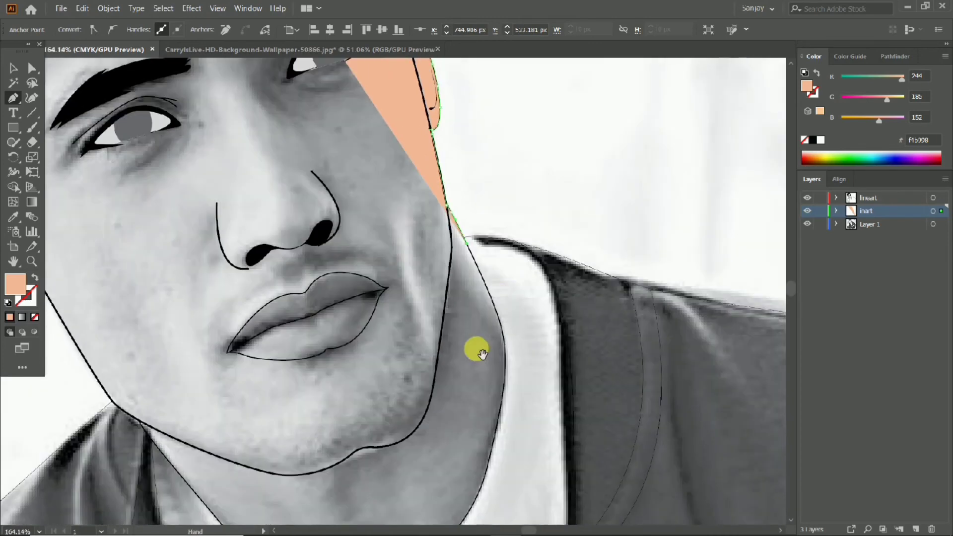
Step: Trace the right-hand side of the neck downward with curved anchors along the line art
{"action": "scroll", "coordinate": [516, 319], "scroll_direction": "up", "scroll_amount": 2}
{"action": "scroll", "coordinate": [502, 310], "scroll_direction": "up", "scroll_amount": 3}
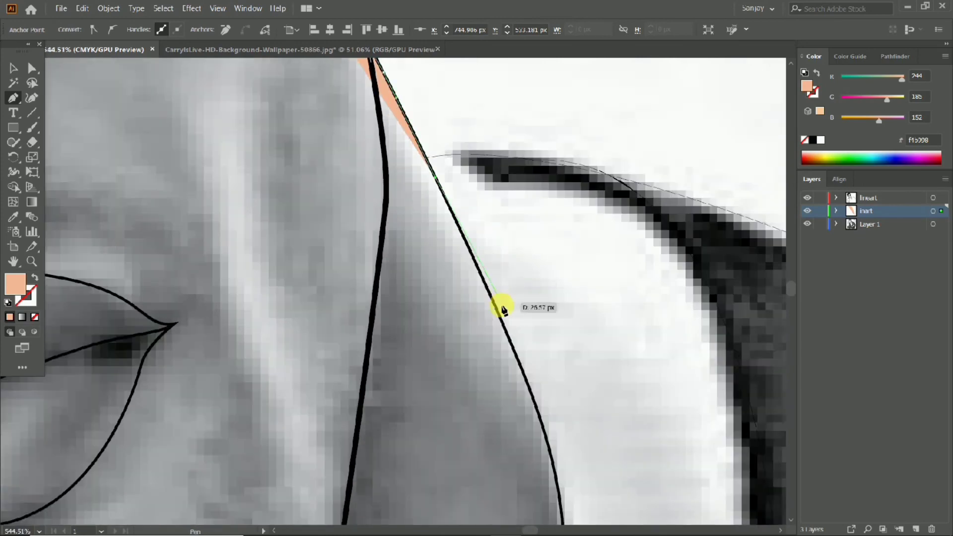
{"action": "left_click_drag", "start_coordinate": [516, 355], "coordinate": [556, 483]}
{"action": "left_click_drag", "start_coordinate": [558, 486], "coordinate": [581, 304]}
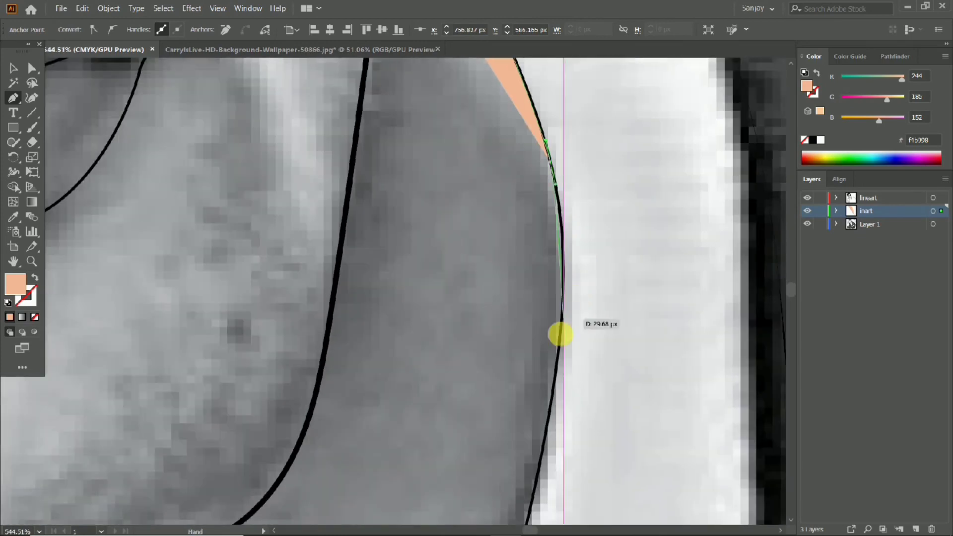
{"action": "left_click_drag", "start_coordinate": [559, 335], "coordinate": [584, 319]}
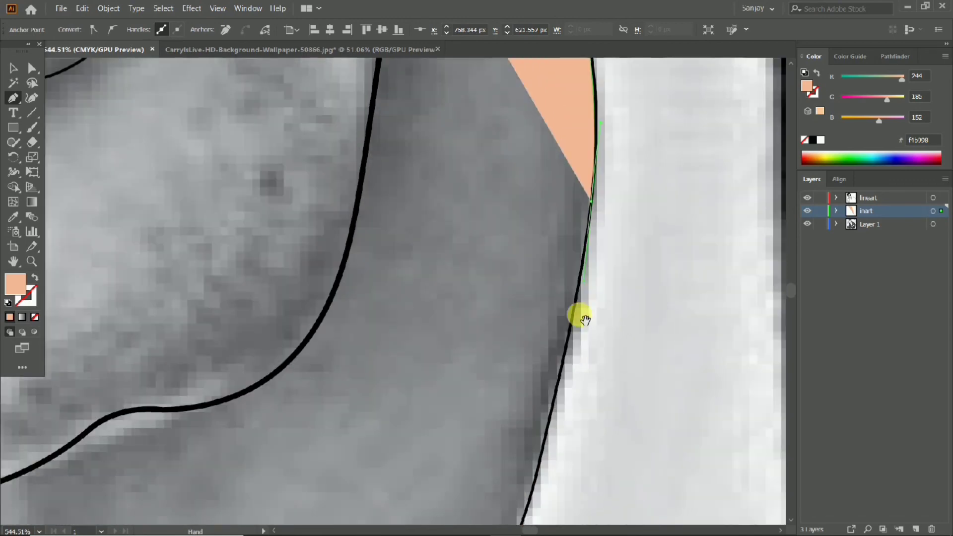
{"action": "left_click_drag", "start_coordinate": [551, 413], "coordinate": [532, 481]}
{"action": "left_click_drag", "start_coordinate": [570, 410], "coordinate": [611, 210]}
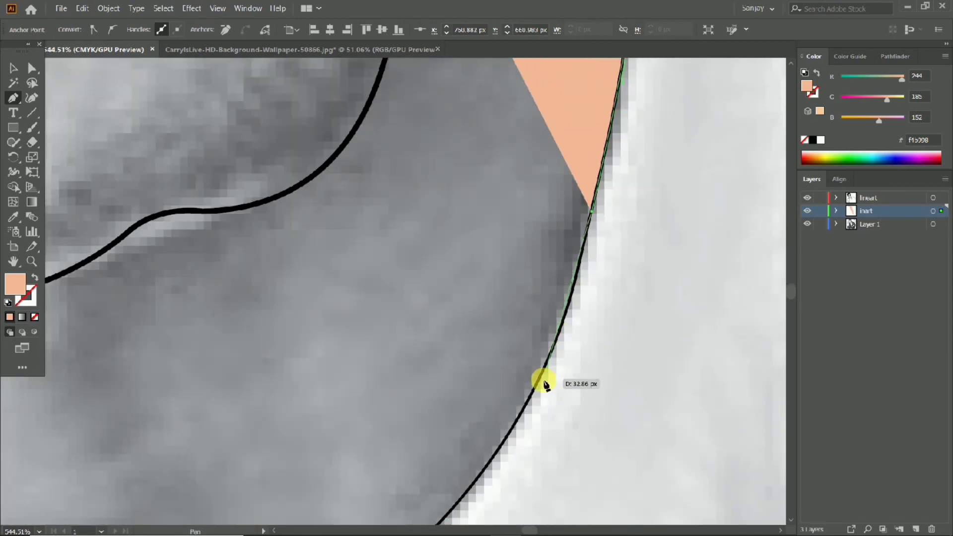
Step: Carry the peach shape around the neckline through its lowest point to the bend on the left-hand side
{"action": "left_click_drag", "start_coordinate": [512, 428], "coordinate": [544, 368]}
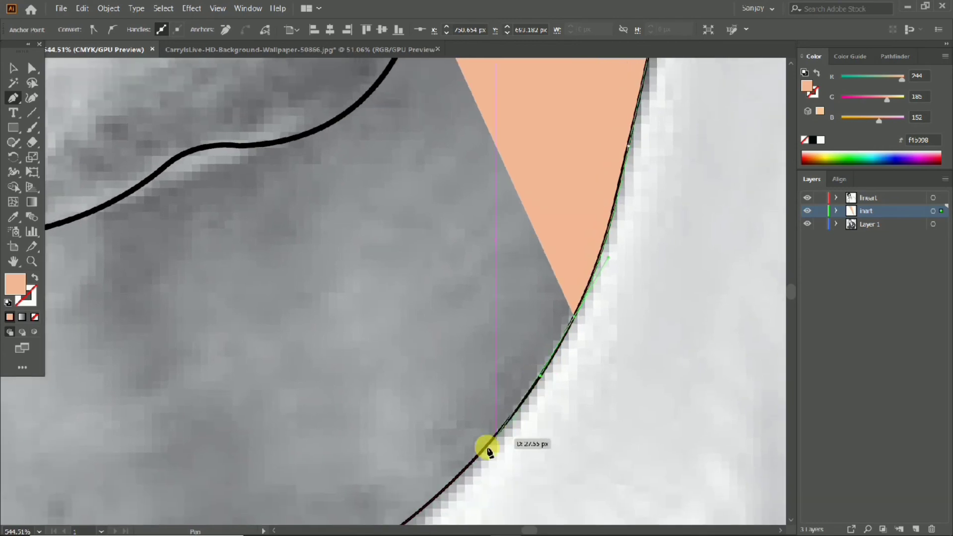
{"action": "left_click_drag", "start_coordinate": [488, 448], "coordinate": [605, 323]}
{"action": "left_click_drag", "start_coordinate": [533, 382], "coordinate": [551, 376]}
{"action": "left_click_drag", "start_coordinate": [409, 410], "coordinate": [466, 456]}
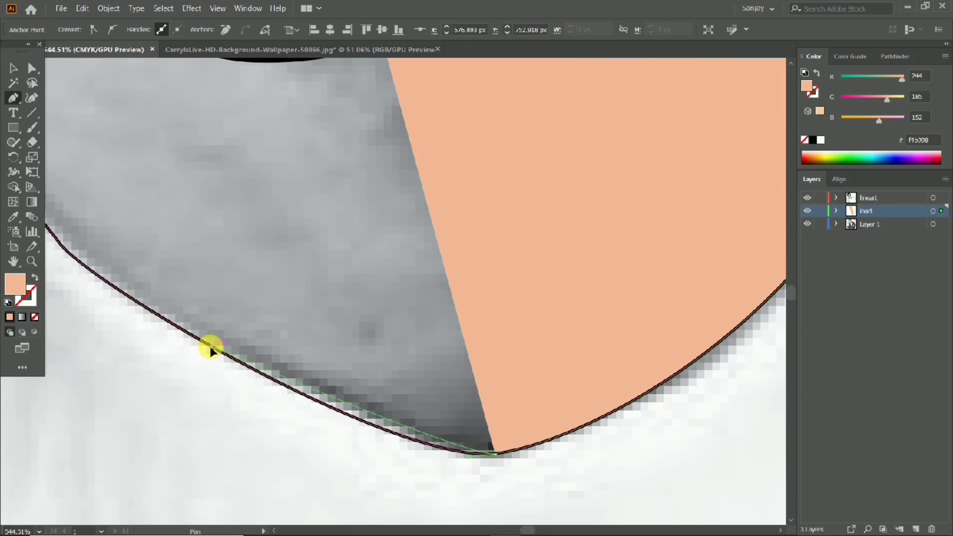
{"action": "left_click_drag", "start_coordinate": [211, 344], "coordinate": [189, 365]}
{"action": "left_click", "coordinate": [188, 361]}
{"action": "left_click_drag", "start_coordinate": [124, 289], "coordinate": [212, 372]}
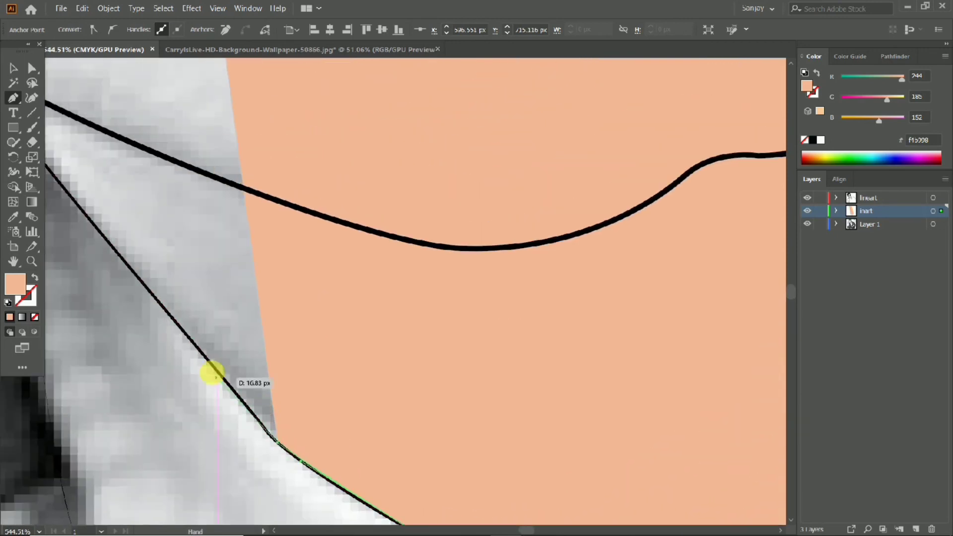
Step: Trace the left-hand side of the neck up to where it meets the jawline
{"action": "left_click_drag", "start_coordinate": [257, 419], "coordinate": [242, 402]}
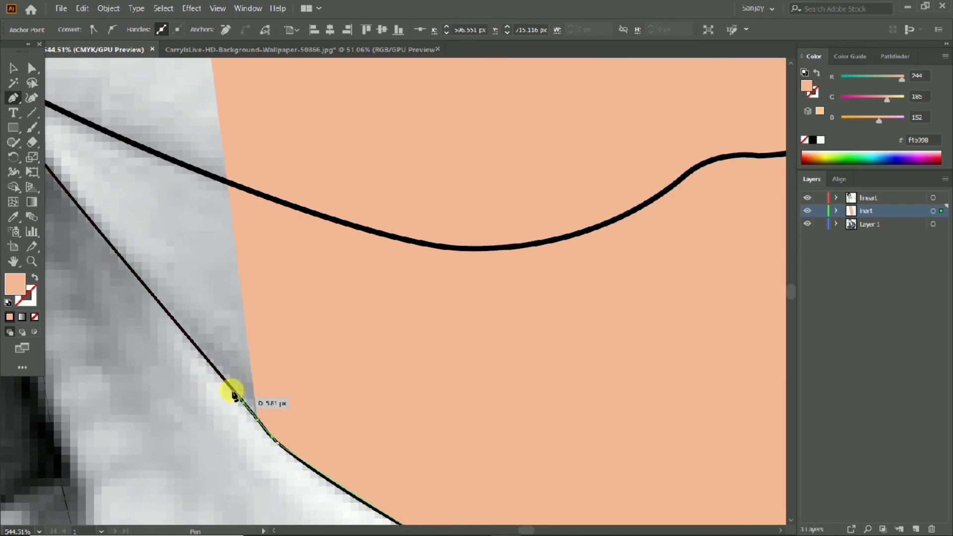
{"action": "left_click_drag", "start_coordinate": [192, 351], "coordinate": [241, 380]}
{"action": "left_click", "coordinate": [191, 313]}
{"action": "left_click_drag", "start_coordinate": [203, 336], "coordinate": [355, 493]}
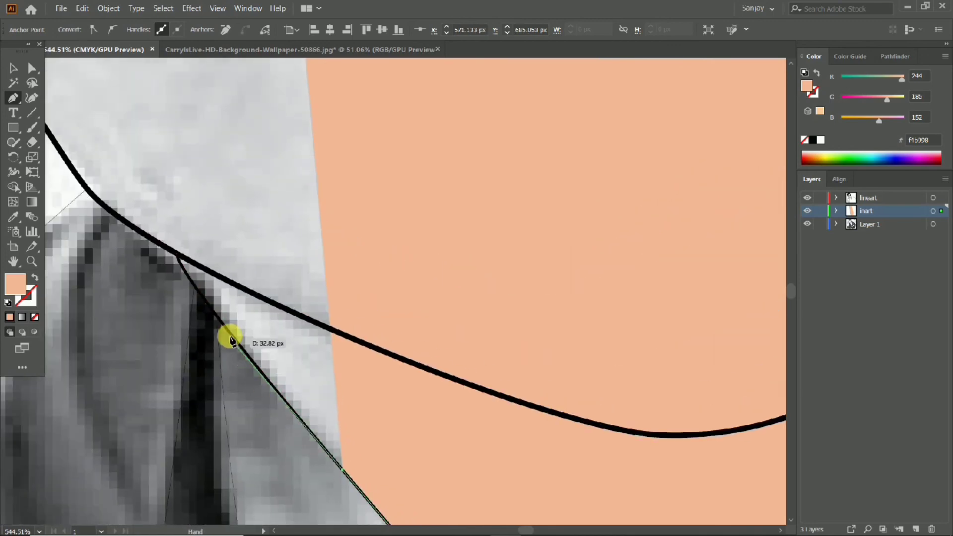
{"action": "left_click", "coordinate": [224, 327]}
{"action": "left_click_drag", "start_coordinate": [223, 327], "coordinate": [258, 381]}
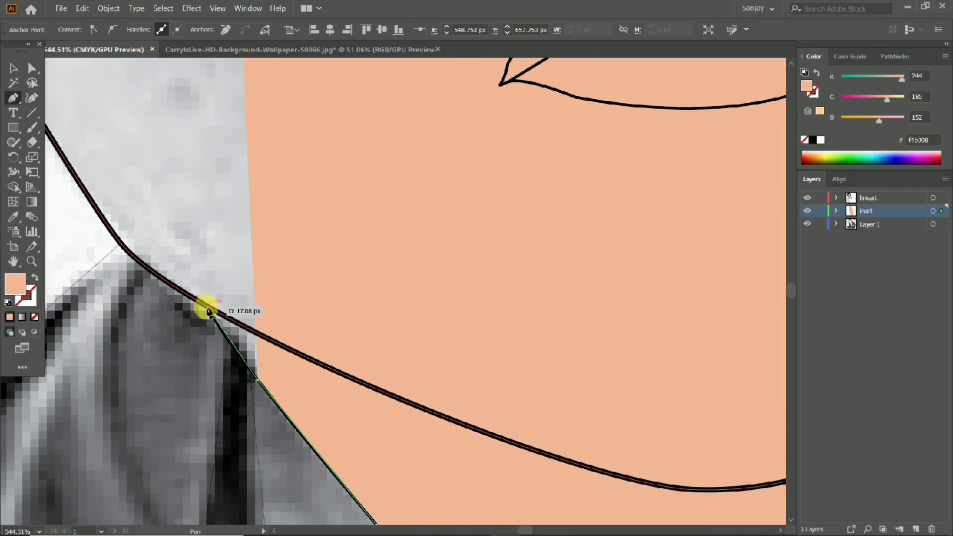
{"action": "left_click_drag", "start_coordinate": [213, 310], "coordinate": [218, 303]}
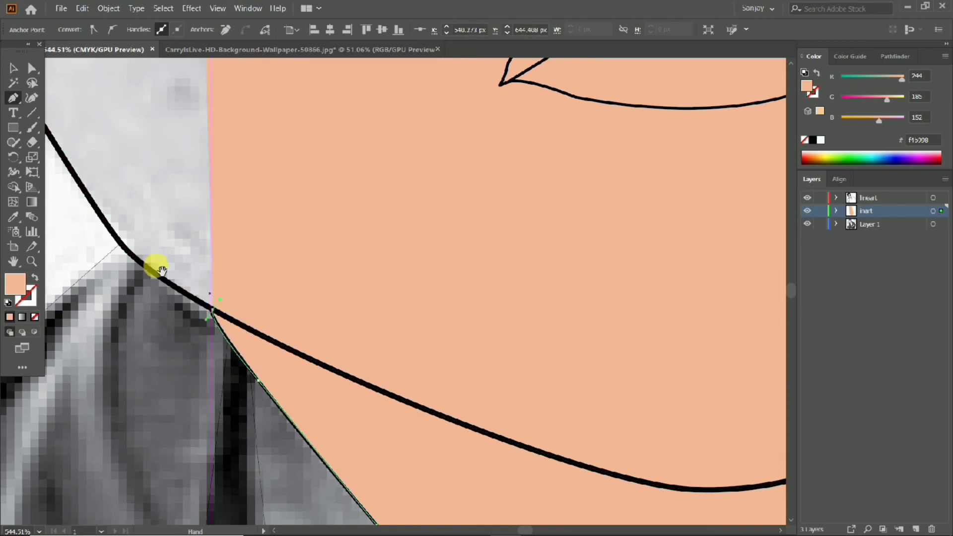
Step: Extend the peach shape up the left-hand jawline to the base of the left-hand ear
{"action": "left_click_drag", "start_coordinate": [155, 262], "coordinate": [192, 287]}
{"action": "left_click", "coordinate": [215, 314]}
{"action": "left_click_drag", "start_coordinate": [225, 323], "coordinate": [350, 443]}
{"action": "left_click", "coordinate": [238, 267]}
{"action": "left_click_drag", "start_coordinate": [204, 240], "coordinate": [280, 368]}
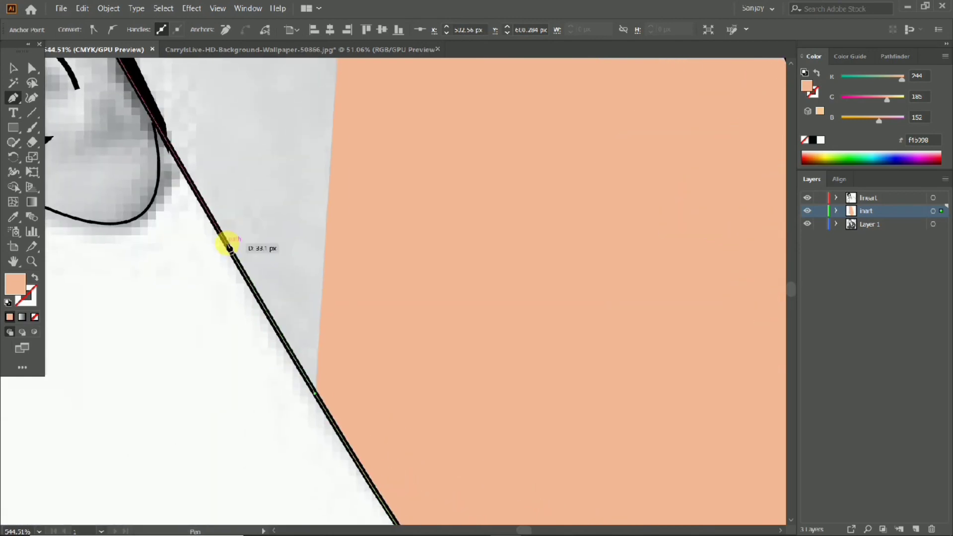
{"action": "left_click", "coordinate": [226, 243]}
{"action": "left_click_drag", "start_coordinate": [208, 233], "coordinate": [268, 331]}
{"action": "left_click", "coordinate": [211, 212]}
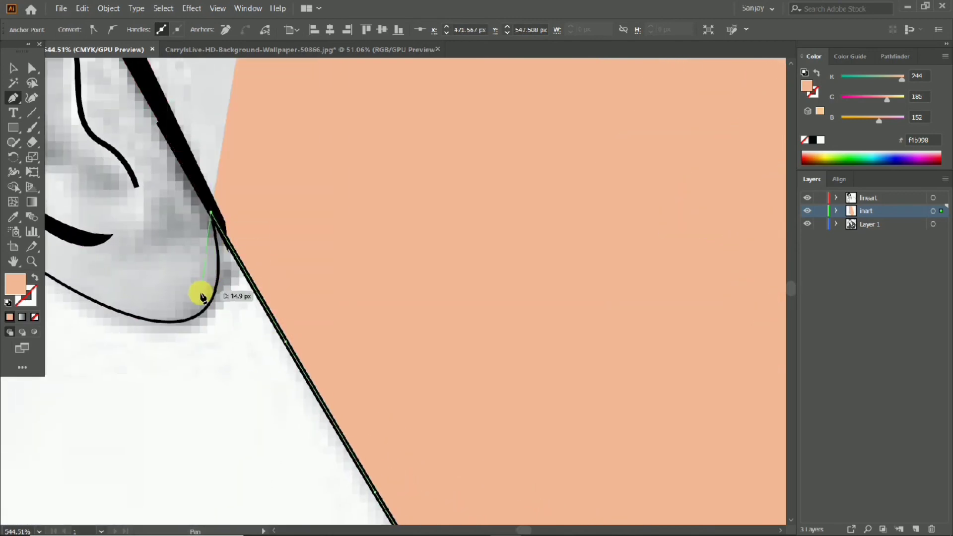
Step: Trace around the left-hand earlobe and the lower outer edge of the ear
{"action": "left_click_drag", "start_coordinate": [177, 332], "coordinate": [243, 353]}
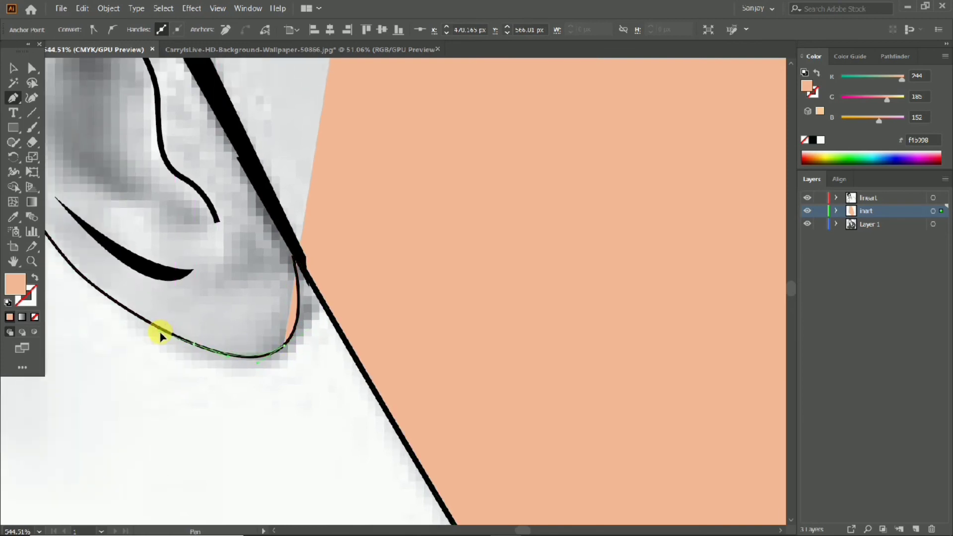
{"action": "left_click_drag", "start_coordinate": [160, 332], "coordinate": [277, 387]}
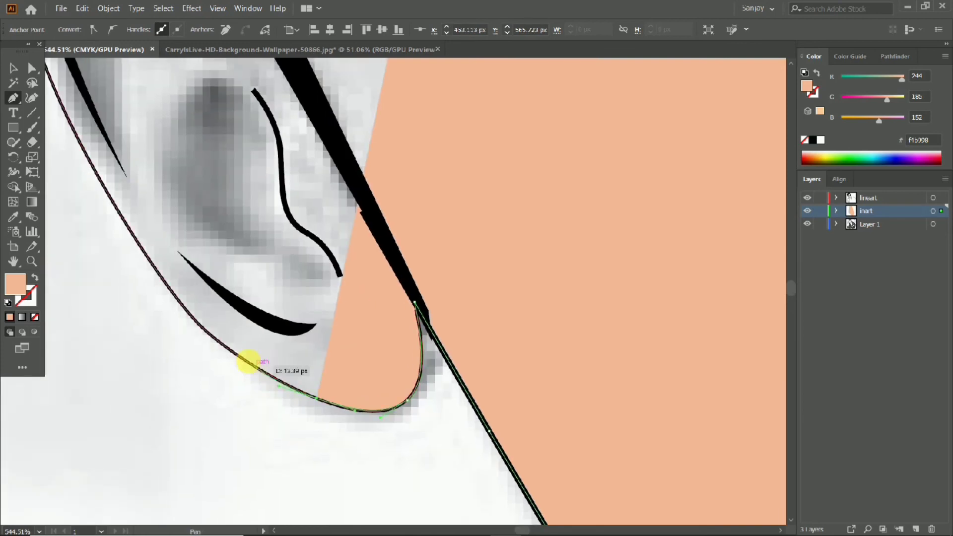
{"action": "left_click", "coordinate": [222, 345]}
{"action": "left_click_drag", "start_coordinate": [222, 345], "coordinate": [269, 382]}
{"action": "left_click_drag", "start_coordinate": [219, 330], "coordinate": [243, 356]}
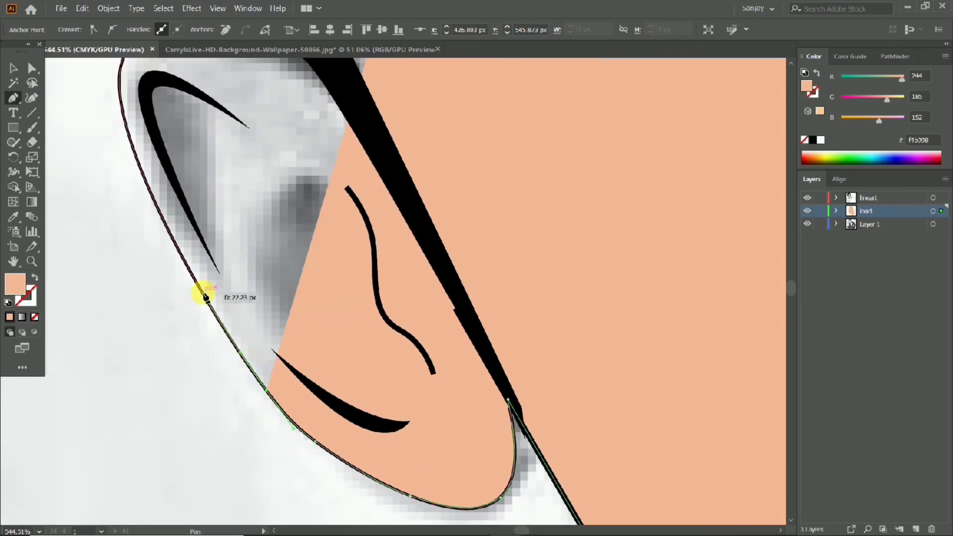
Step: Follow the left-hand ear's upper outer edge over its top and into the hair
{"action": "mouse_move", "coordinate": [206, 297]}
{"action": "left_mouse_down"}
{"action": "mouse_move", "coordinate": [171, 243]}
{"action": "mouse_move", "coordinate": [200, 298]}
{"action": "left_mouse_up"}
{"action": "left_click_drag", "start_coordinate": [158, 211], "coordinate": [147, 181]}
{"action": "left_click_drag", "start_coordinate": [151, 182], "coordinate": [167, 268]}
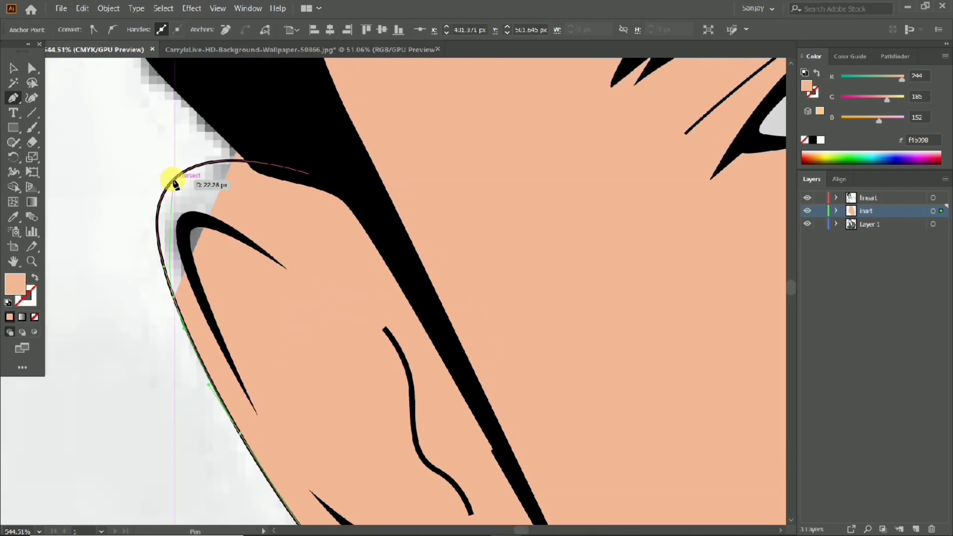
{"action": "left_click_drag", "start_coordinate": [173, 180], "coordinate": [209, 156]}
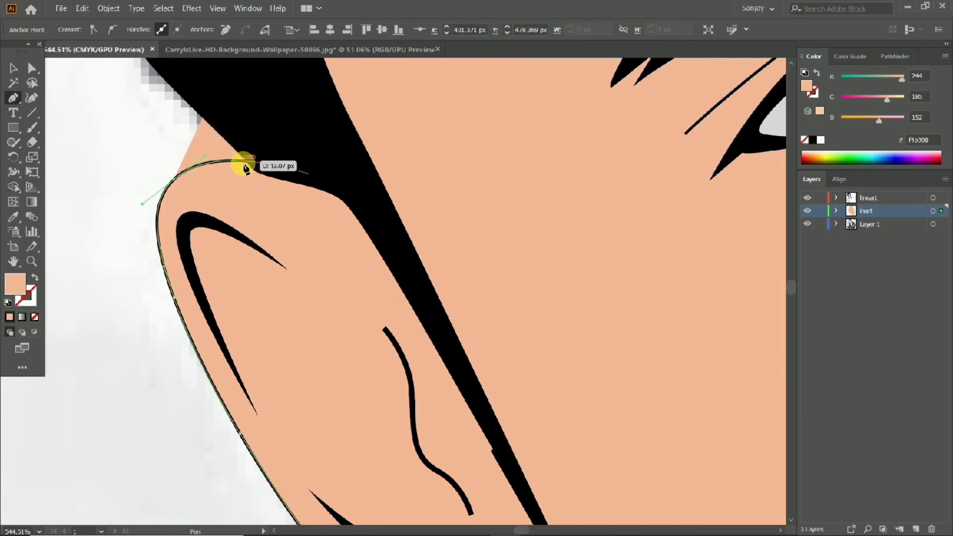
{"action": "left_click_drag", "start_coordinate": [265, 164], "coordinate": [292, 169]}
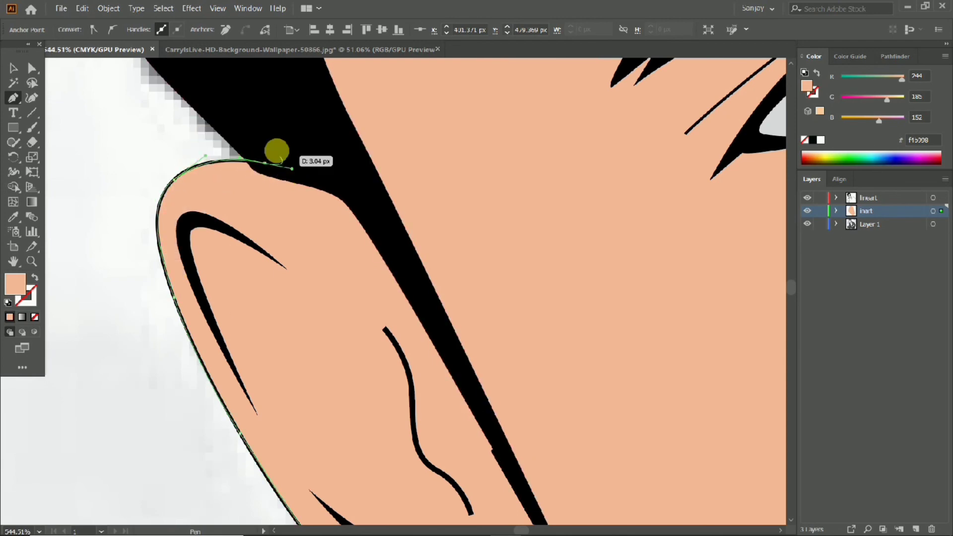
Step: Run the outline through the black hair above the forehead and close the peach skin shape at its starting anchor
{"action": "scroll", "coordinate": [277, 153], "scroll_direction": "down", "scroll_amount": 4}
{"action": "left_click_drag", "start_coordinate": [170, 200], "coordinate": [154, 377]}
{"action": "left_click", "coordinate": [242, 154]}
{"action": "left_click_drag", "start_coordinate": [244, 154], "coordinate": [259, 361]}
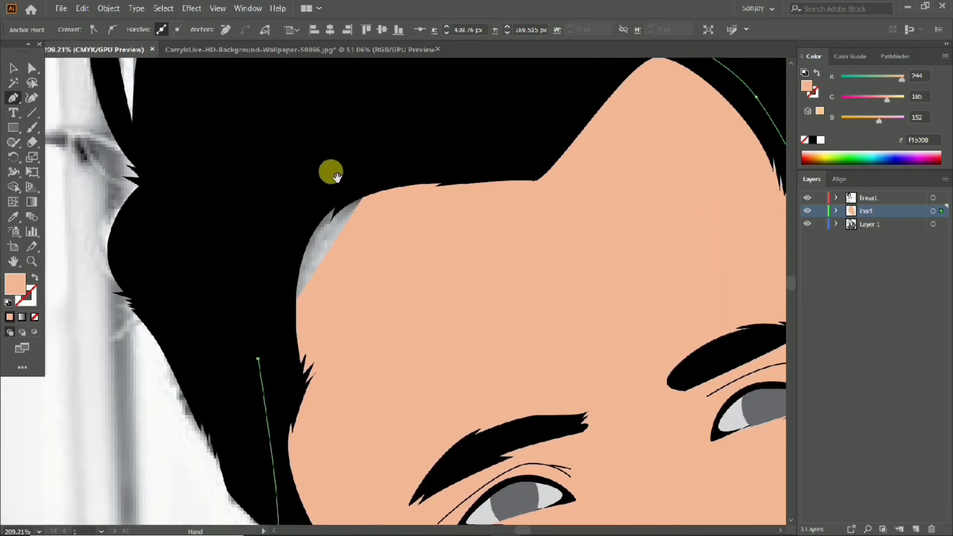
{"action": "left_click_drag", "start_coordinate": [395, 148], "coordinate": [493, 138]}
{"action": "left_click_drag", "start_coordinate": [488, 140], "coordinate": [442, 219]}
{"action": "left_click", "coordinate": [452, 75]}
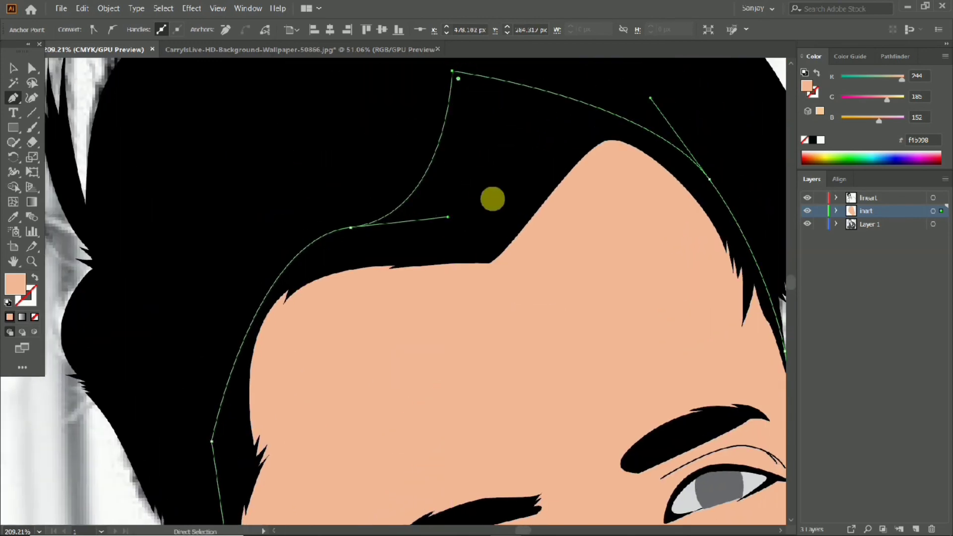
Step: Apply the width profile tapered at both ends to the two curved side lines of the nose
{"action": "left_click_drag", "start_coordinate": [493, 199], "coordinate": [333, 139]}
{"action": "left_click_drag", "start_coordinate": [460, 248], "coordinate": [520, 256]}
{"action": "left_click_drag", "start_coordinate": [502, 309], "coordinate": [588, 334]}
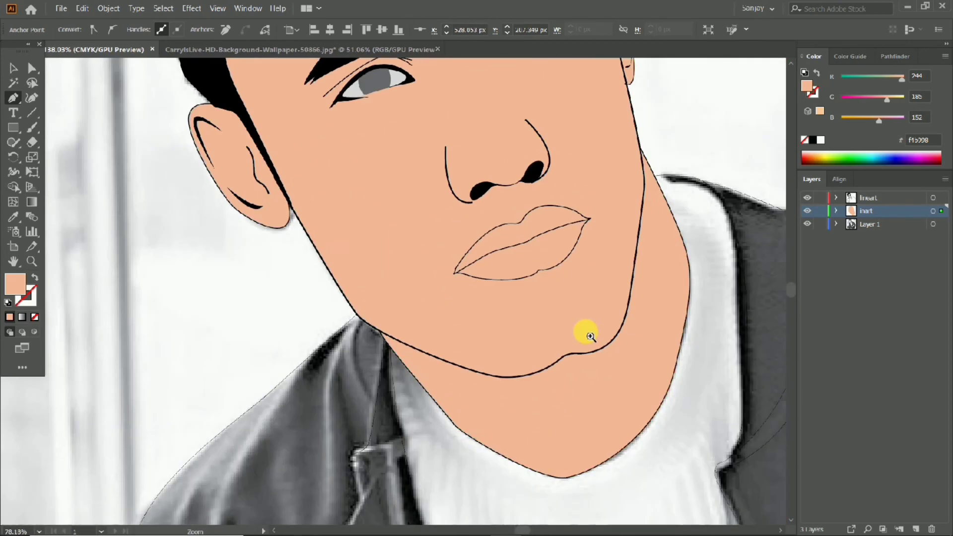
{"action": "left_click_drag", "start_coordinate": [586, 243], "coordinate": [441, 296]}
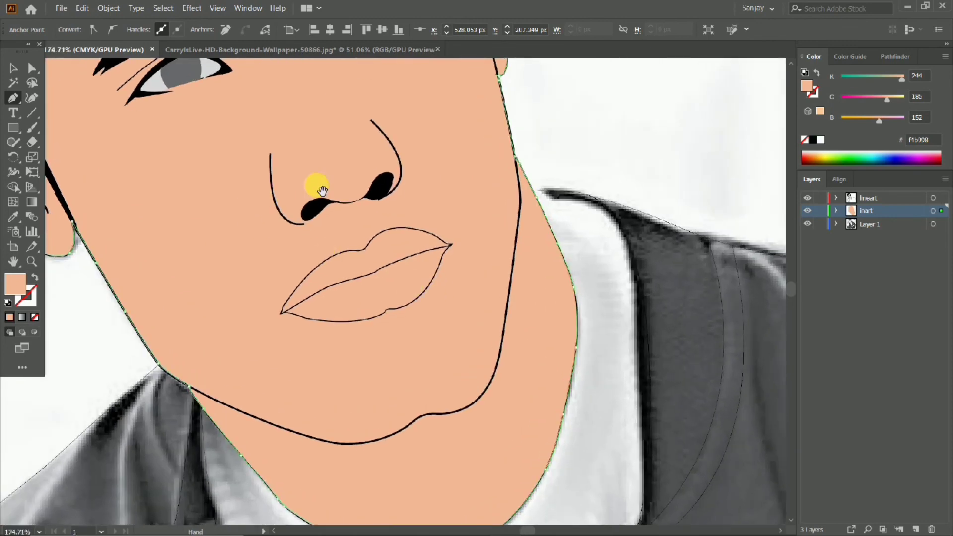
{"action": "left_click_drag", "start_coordinate": [322, 190], "coordinate": [346, 258]}
{"action": "left_click_drag", "start_coordinate": [322, 238], "coordinate": [365, 238]}
{"action": "left_click", "coordinate": [8, 65]}
{"action": "left_click", "coordinate": [314, 304]}
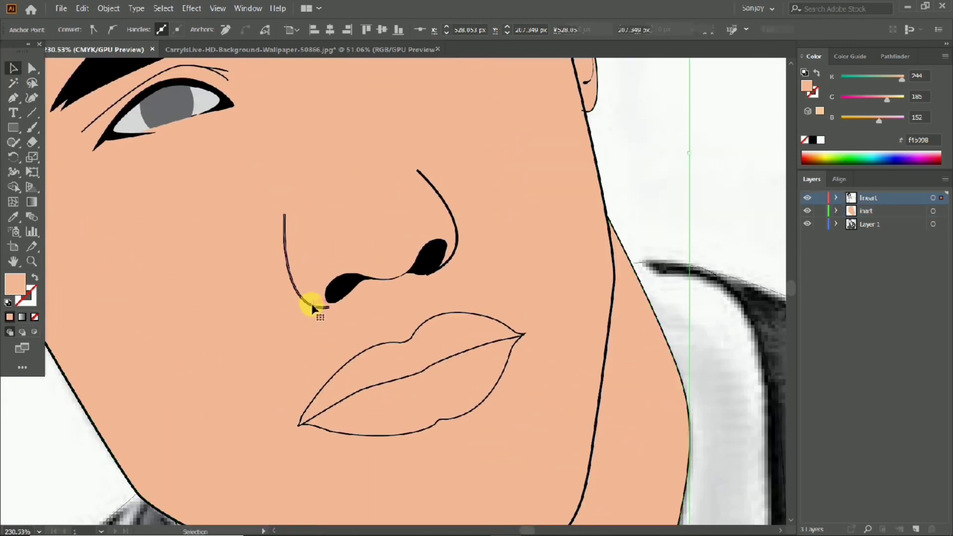
{"action": "left_click", "coordinate": [459, 234], "text": "shift"}
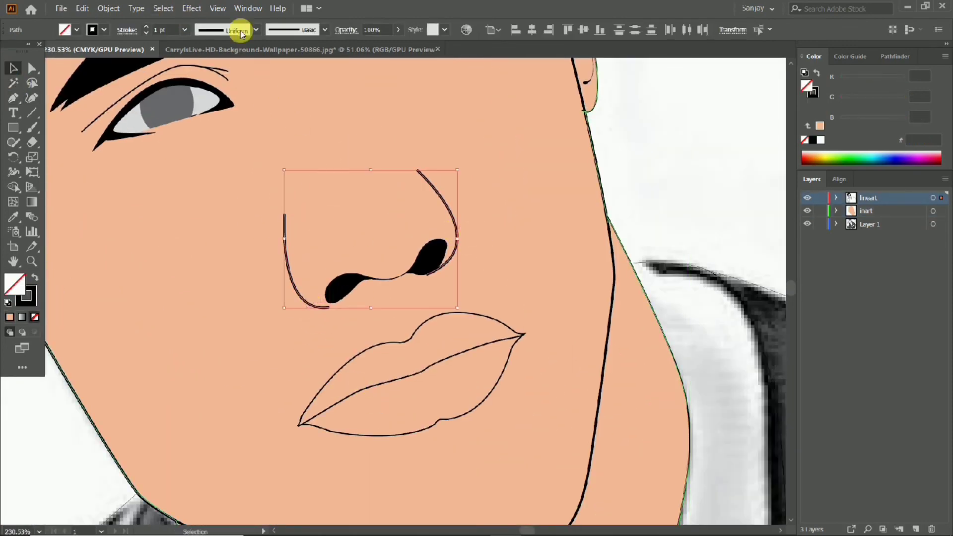
{"action": "left_click", "coordinate": [255, 31]}
{"action": "left_click", "coordinate": [241, 64]}
{"action": "mouse_move", "coordinate": [375, 140]}
{"action": "left_mouse_down"}
{"action": "mouse_move", "coordinate": [247, 154]}
{"action": "mouse_move", "coordinate": [355, 160]}
{"action": "mouse_move", "coordinate": [429, 256]}
{"action": "left_mouse_up"}
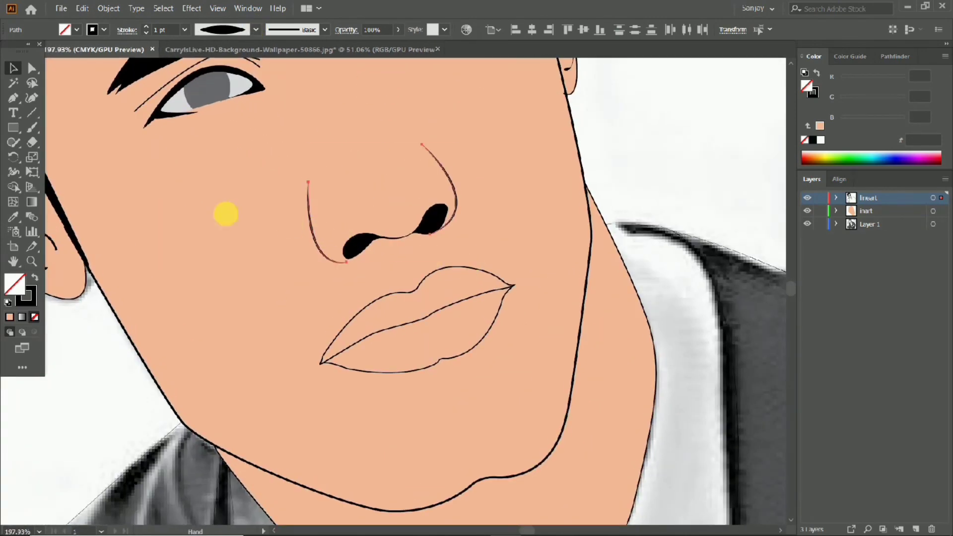
Step: Select only the curved line on the left-hand side of the nose in the line art
{"action": "left_click", "coordinate": [320, 241]}
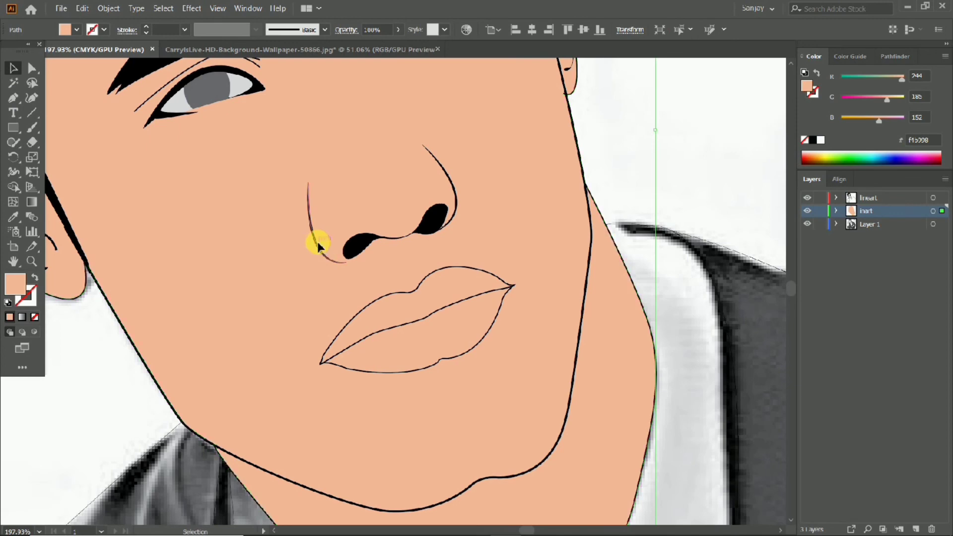
{"action": "left_click", "coordinate": [318, 246]}
{"action": "left_click_drag", "start_coordinate": [323, 242], "coordinate": [324, 242]}
{"action": "left_click_drag", "start_coordinate": [350, 232], "coordinate": [284, 260]}
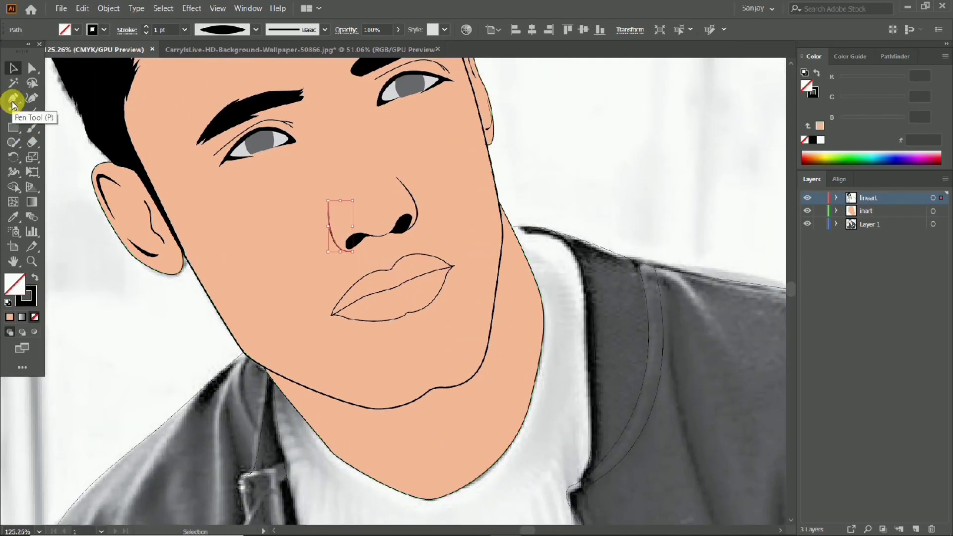